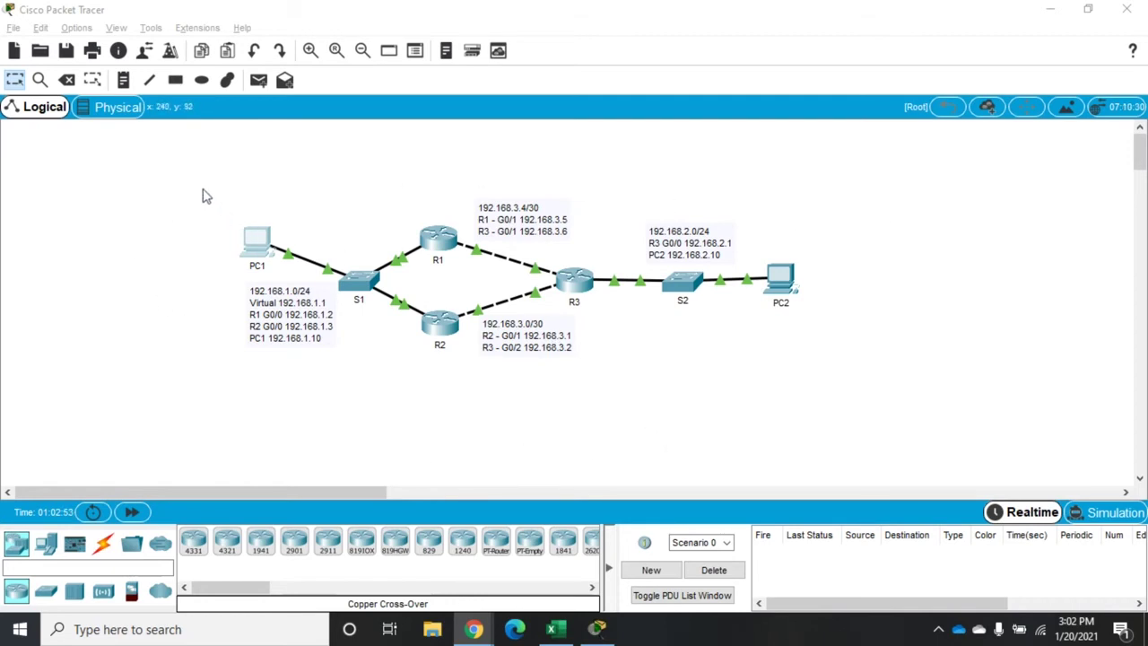
- Marquee-select PC1, S1, R3 and the address notes to review the topology, then open PC1
left_click_drag(200, 179, 464, 390)
left_click(422, 400)
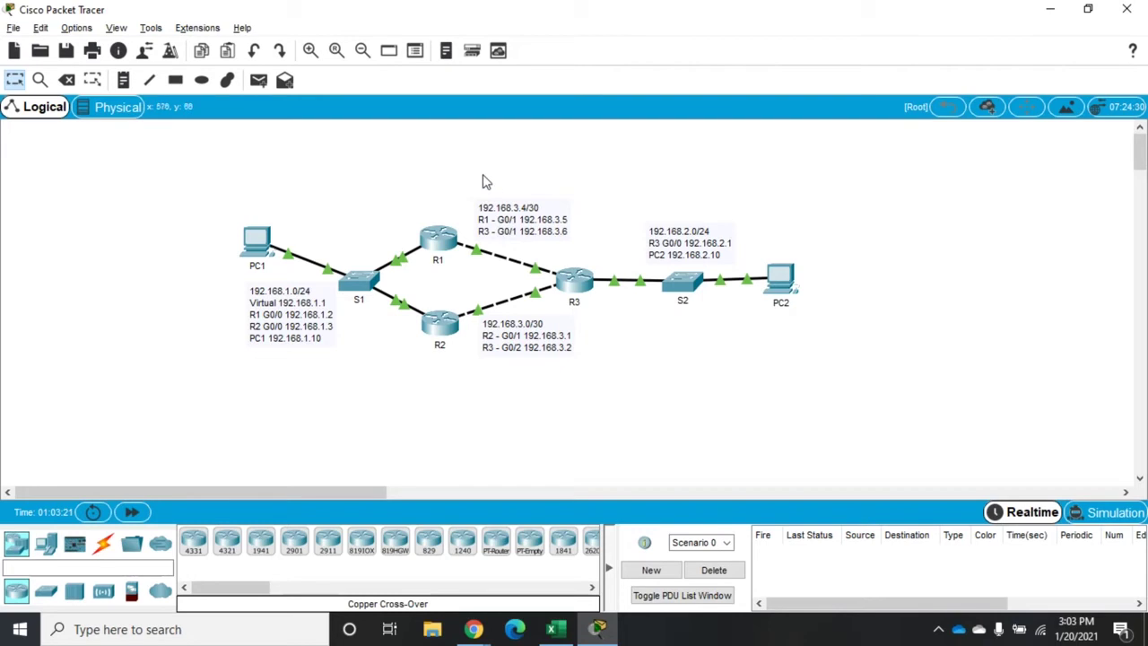
left_click_drag(476, 174, 833, 413)
left_click(251, 251)
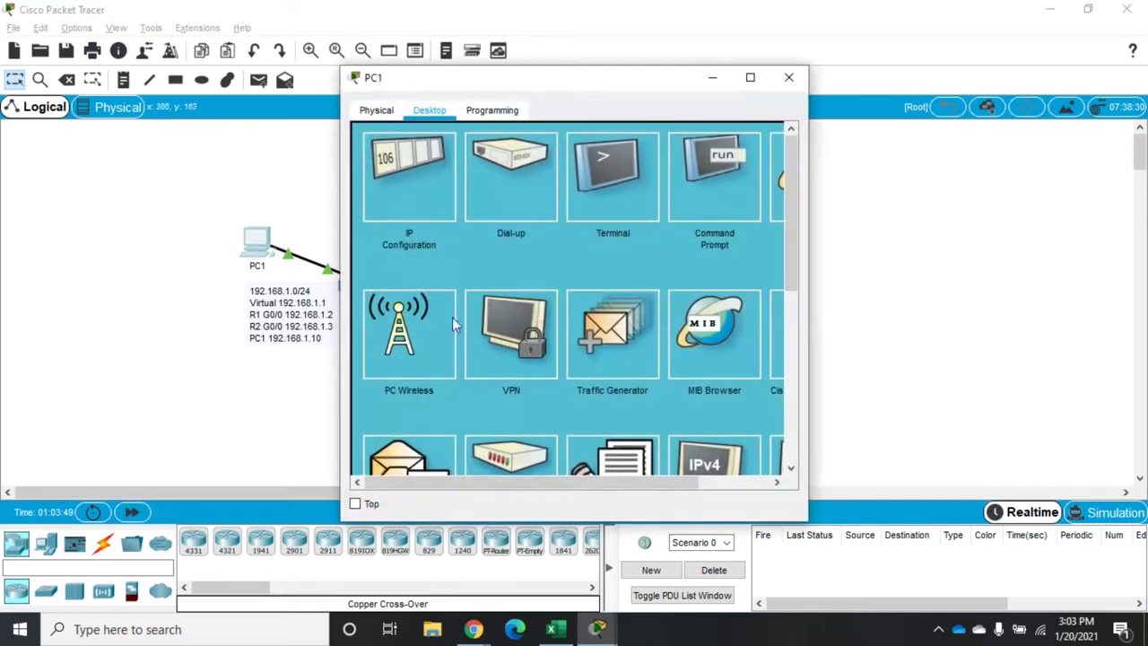
- Check PC1's IP settings by running ipconfig in its Command Prompt
left_click(712, 180)
left_click_drag(782, 229, 769, 459)
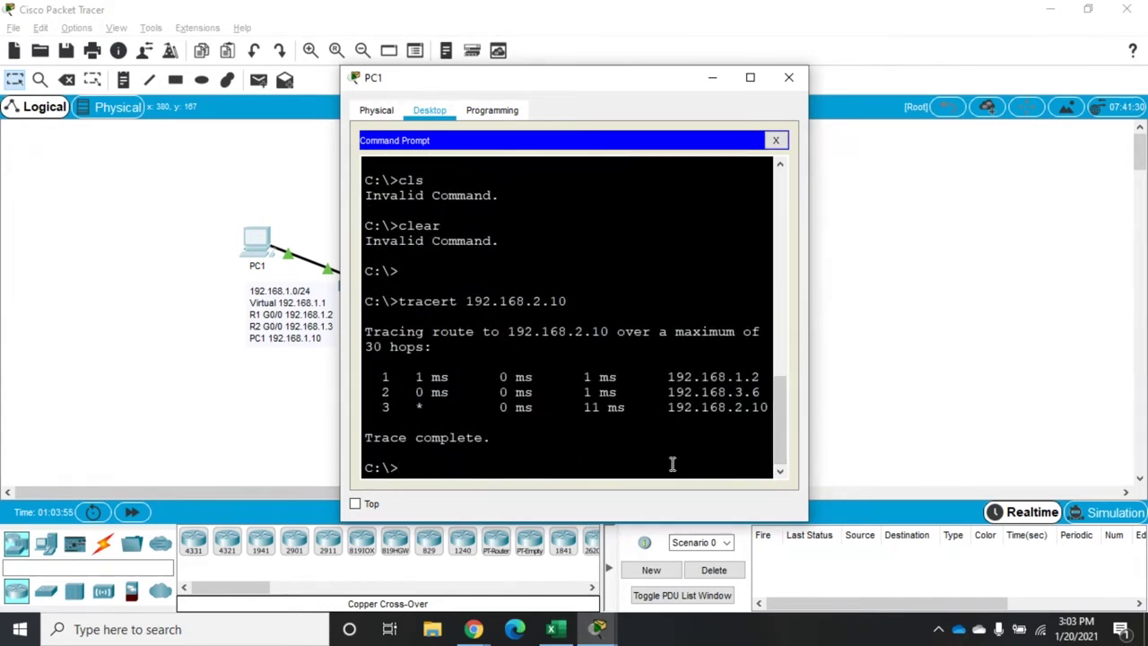
type("ipconfig")
key("Return")
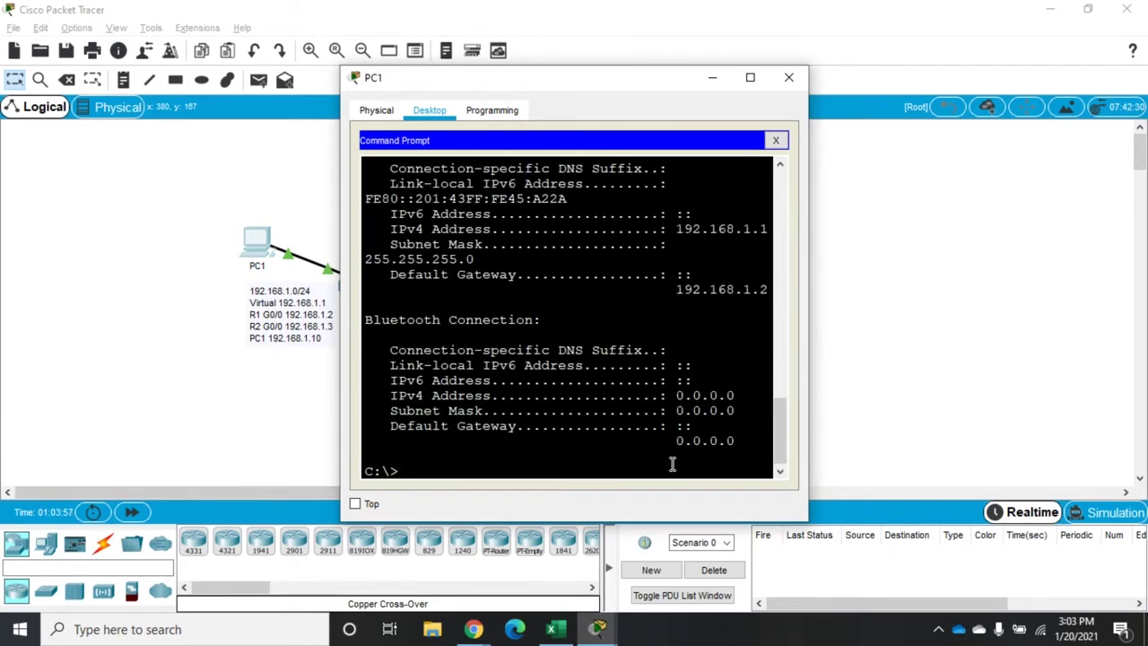
- Trace the route from PC1 to 192.168.2.10, then close PC1's window
left_click_drag(811, 285, 975, 278)
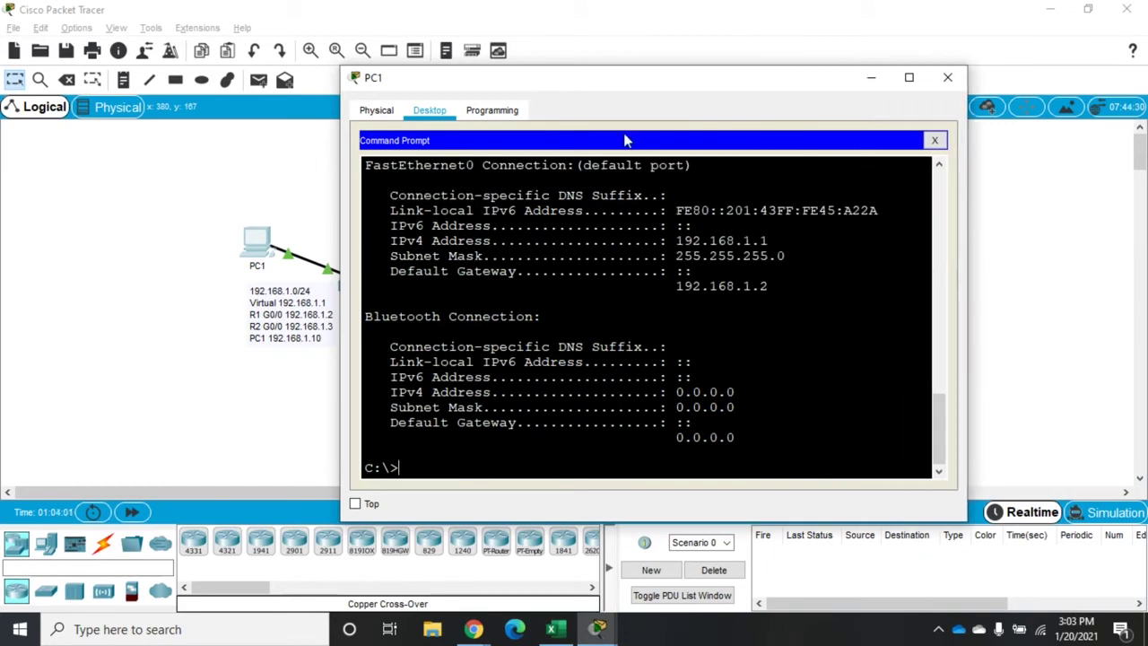
left_click_drag(629, 81, 799, 68)
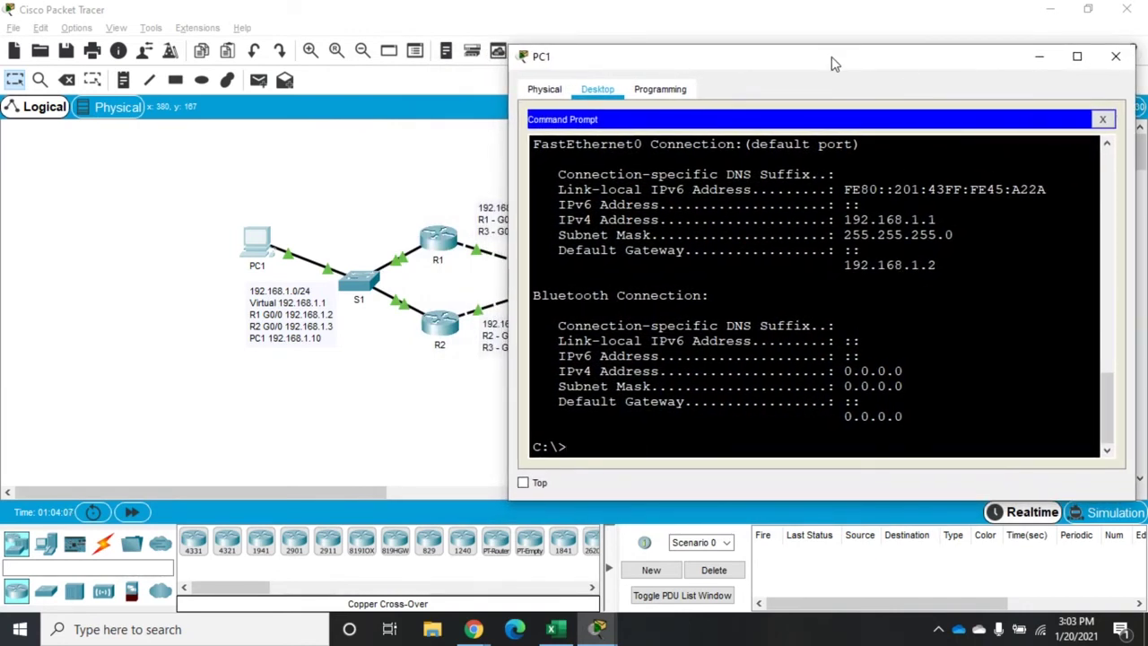
left_click_drag(826, 63, 911, 400)
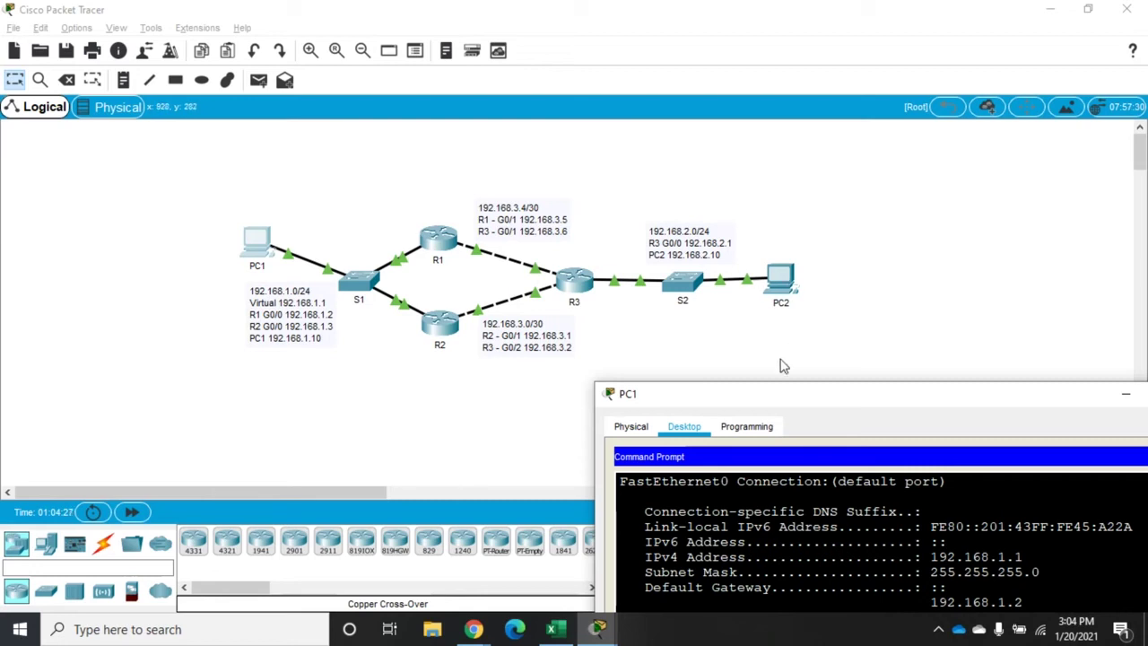
left_click_drag(773, 395, 670, 39)
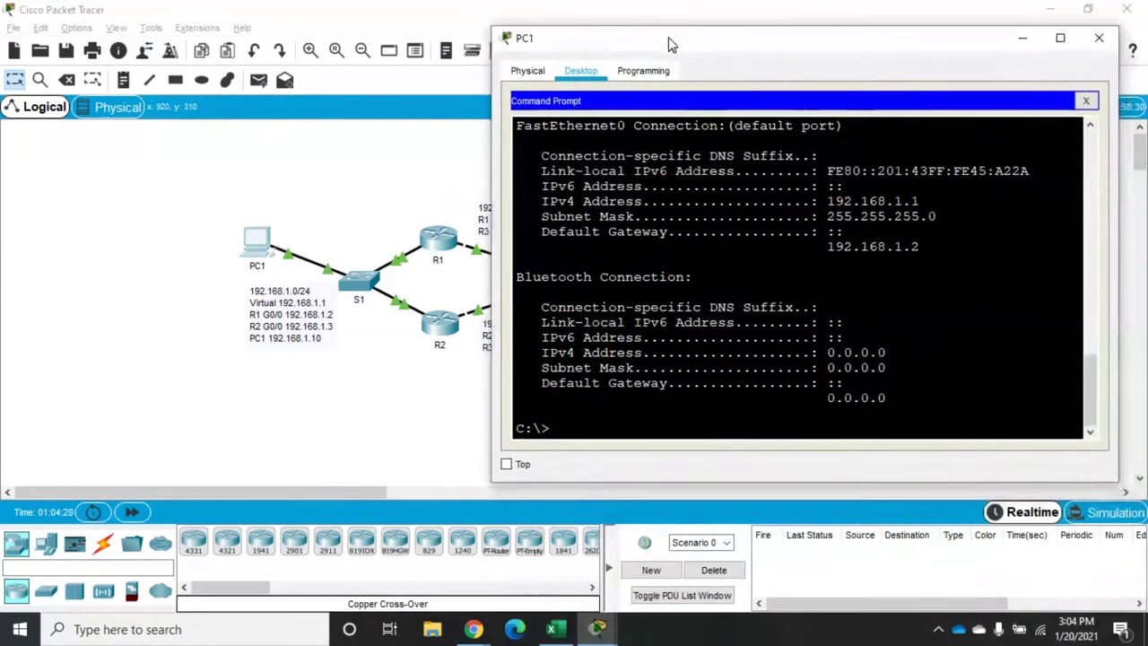
type("trac")
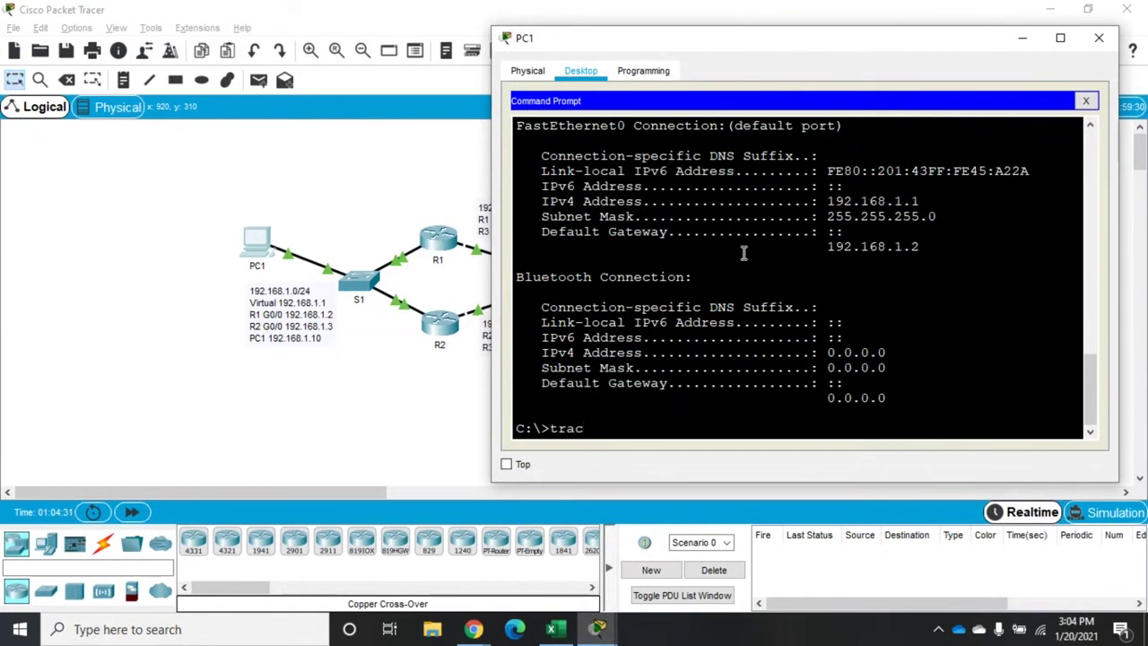
type("ert 192.168.2.10")
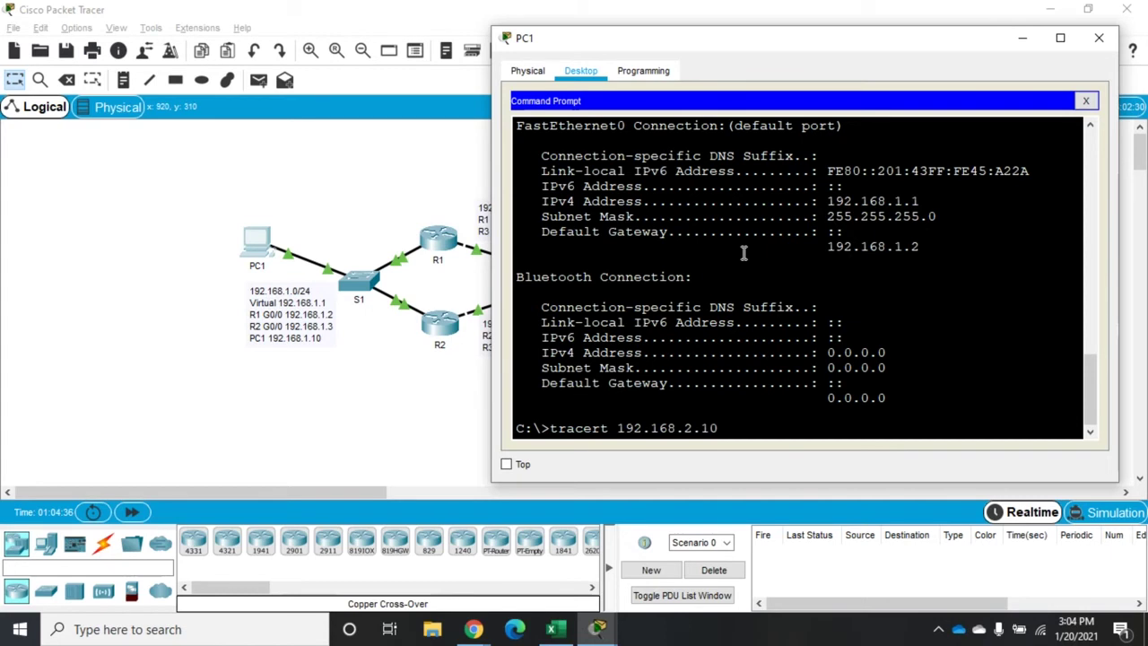
key("Return")
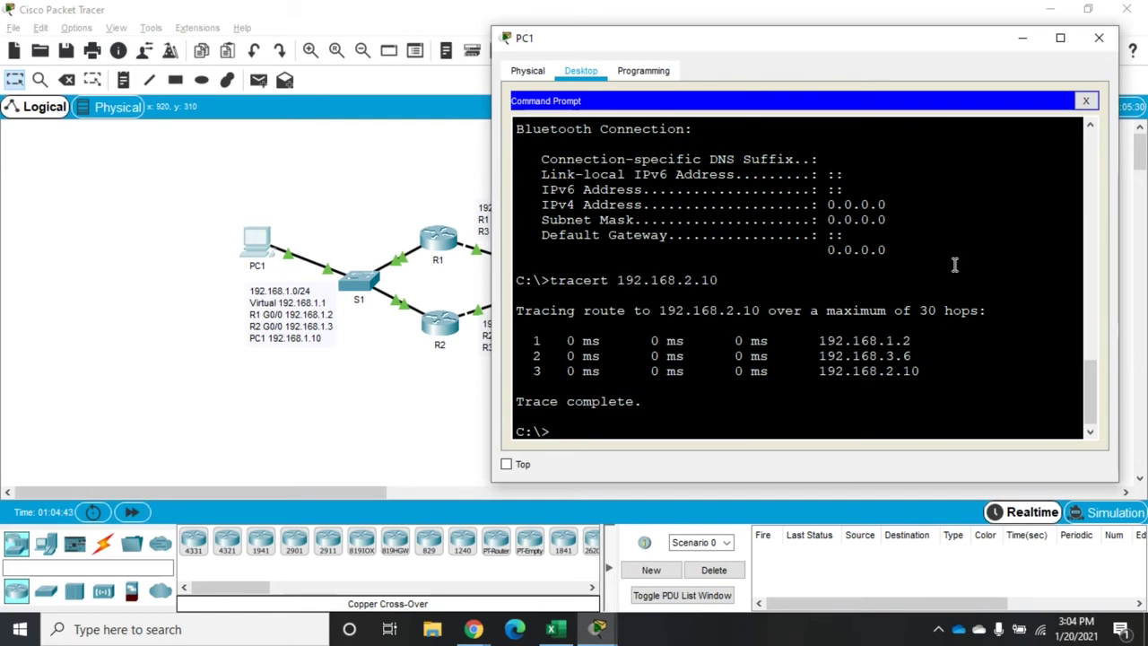
left_click(1099, 38)
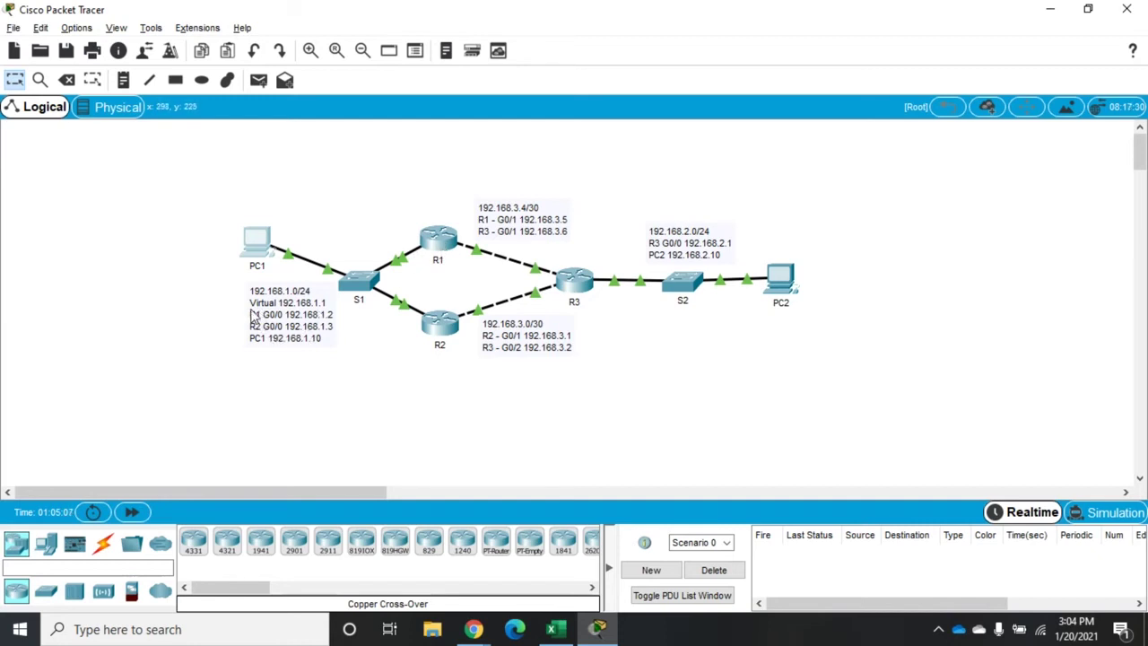
- Open R1's CLI and enter privileged and global configuration mode with en and config t
left_click(439, 242)
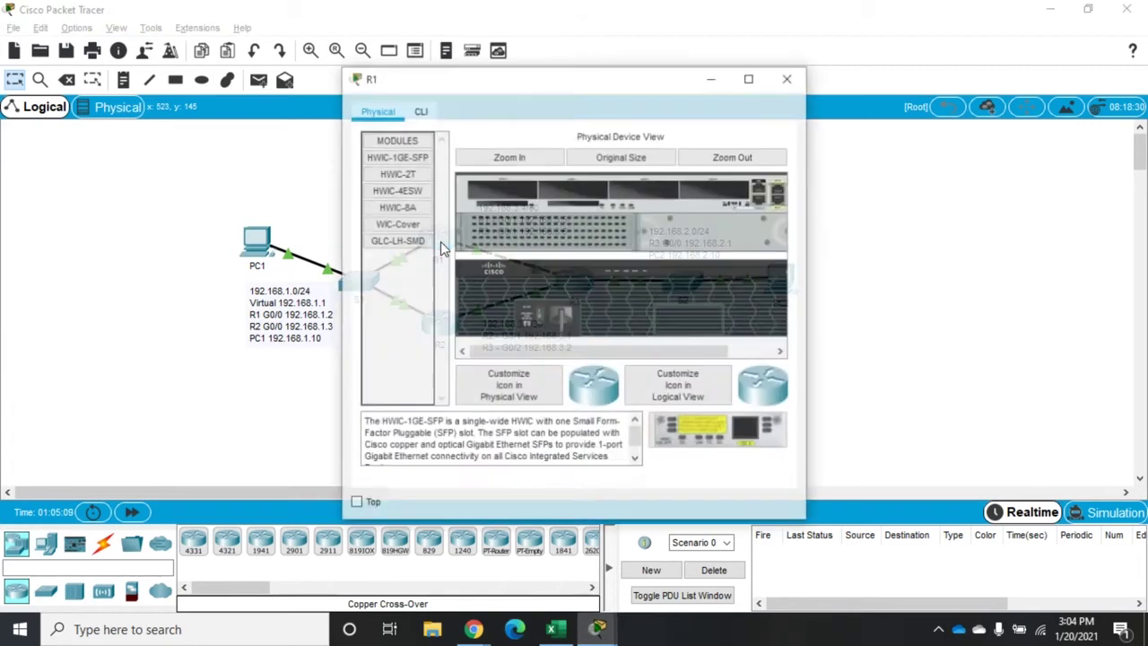
left_click_drag(585, 77, 787, 56)
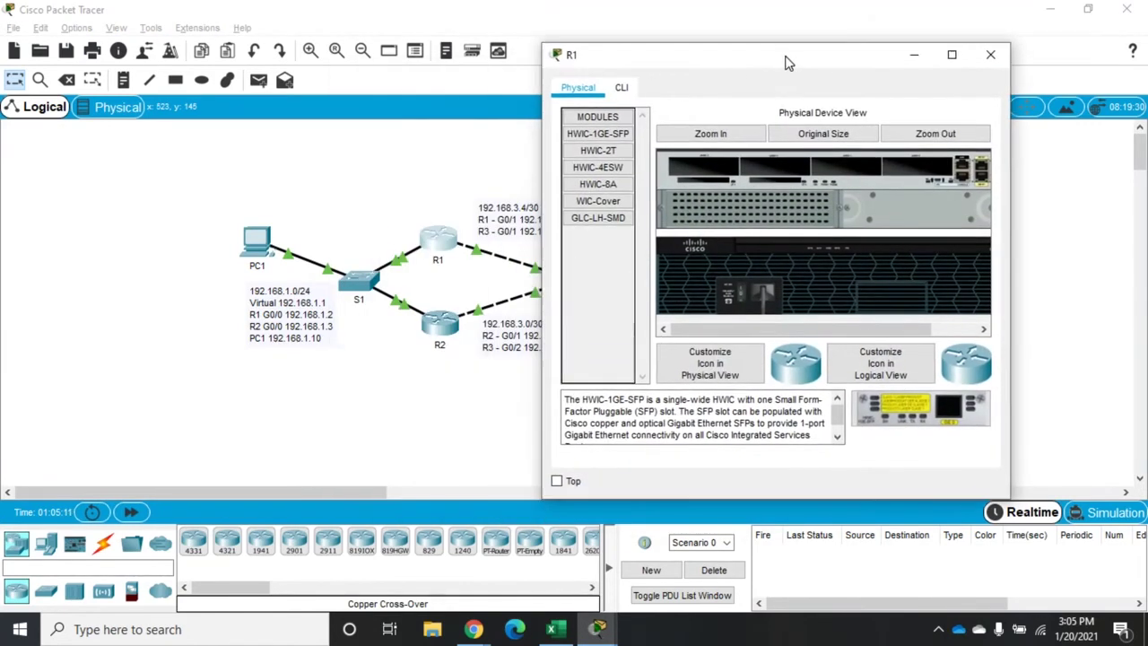
left_click(628, 89)
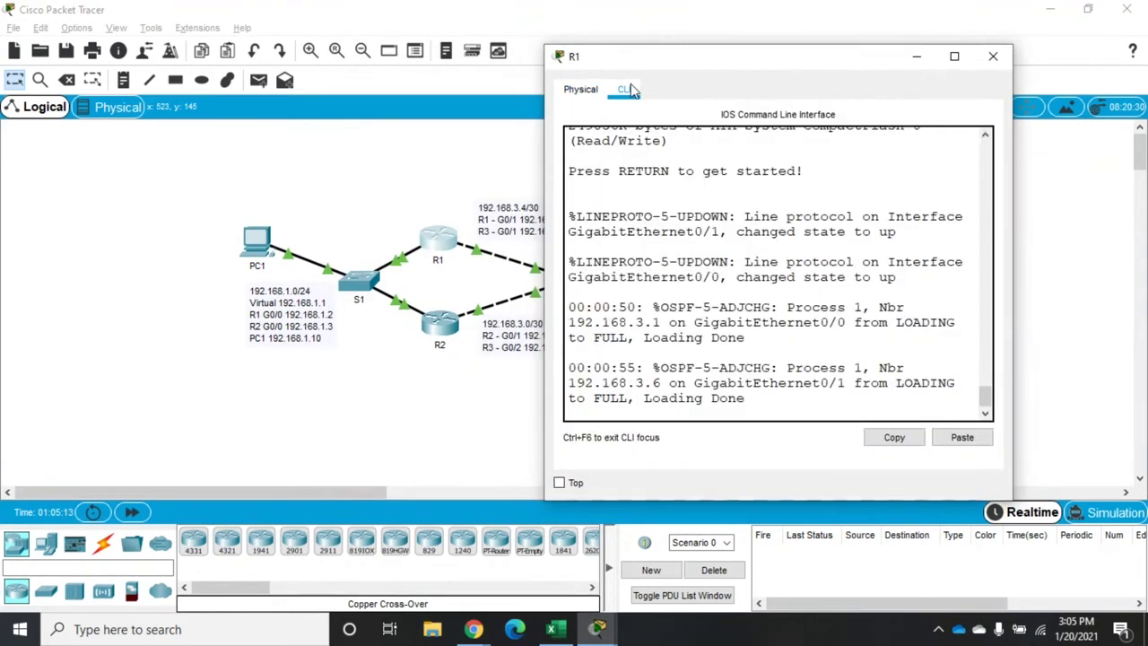
key("Return")
key("Return")
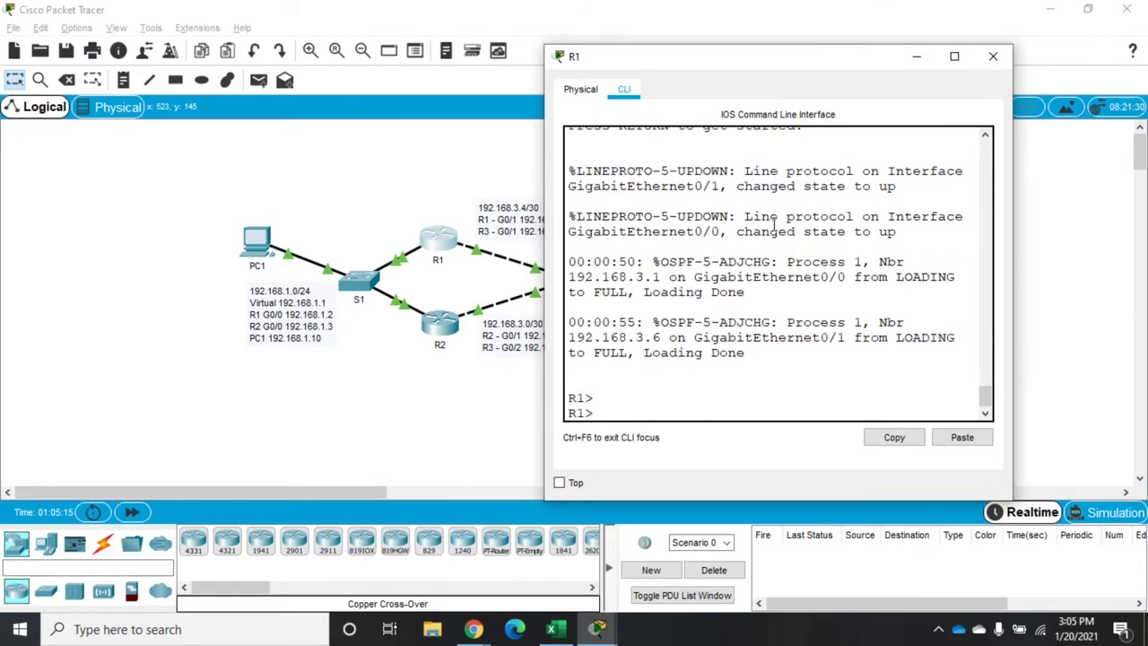
type("en")
key("Return")
type("config t")
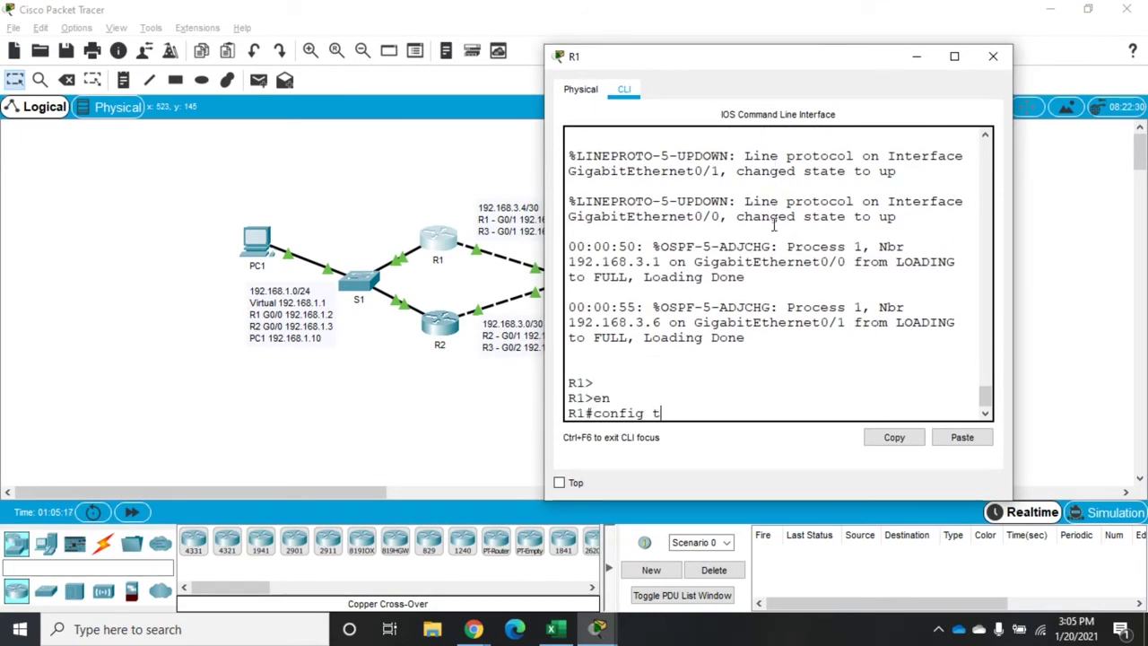
- Shut down R1's GigabitEthernet0/0 interface and hide R1's window
key("Return")
type("int g0")
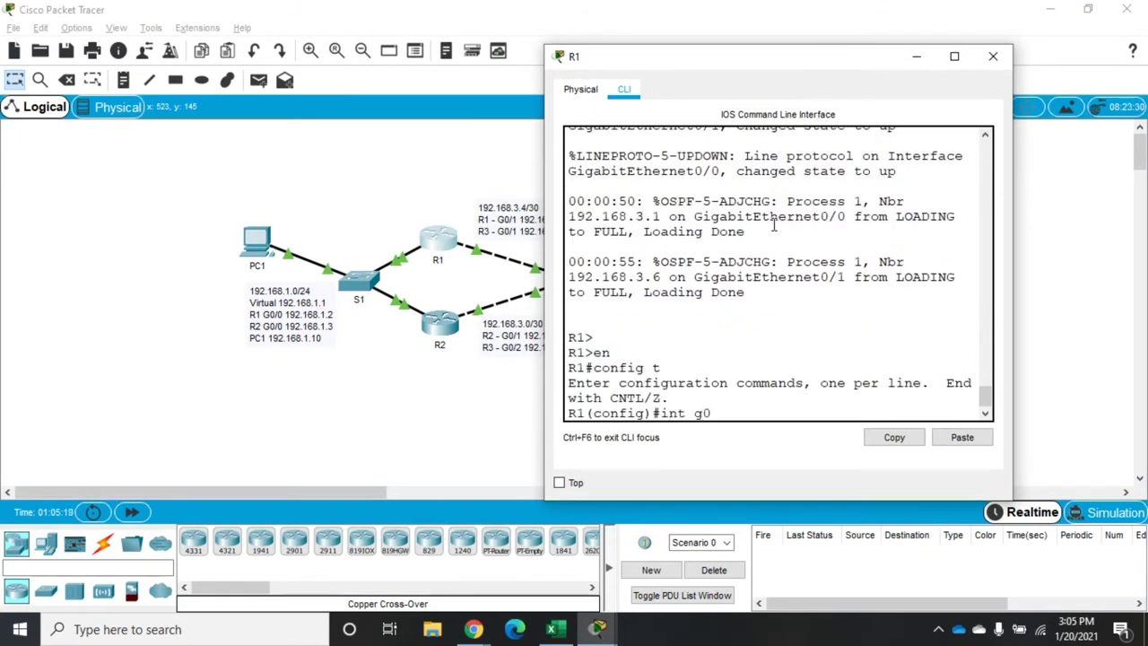
type("/0")
key("Return")
type("shut")
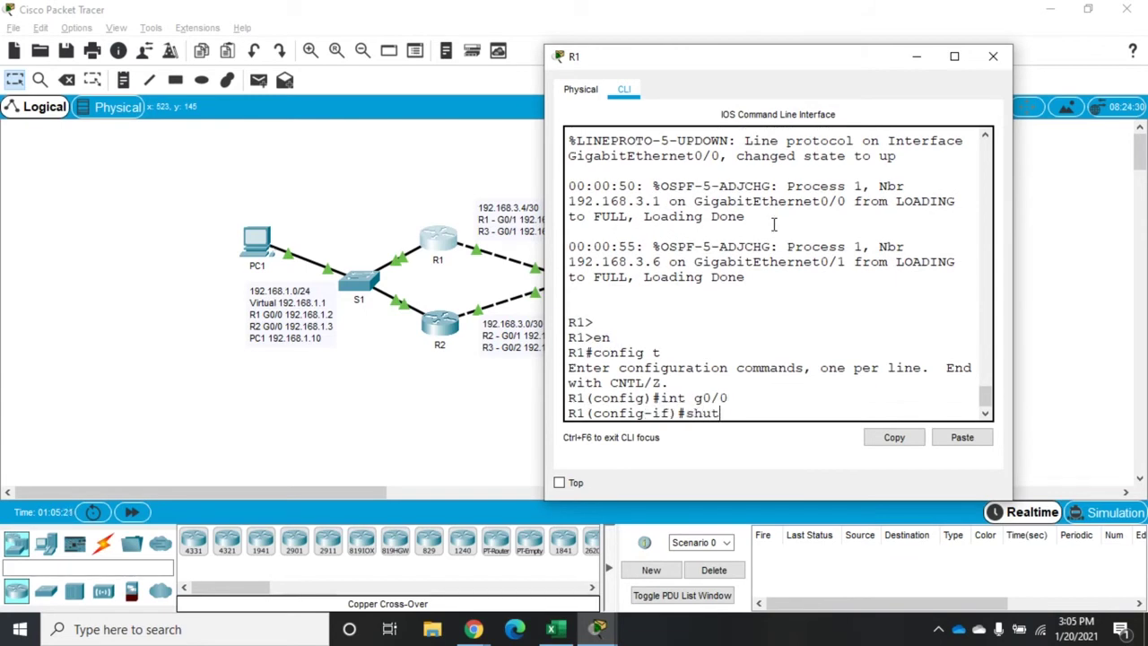
key("Return")
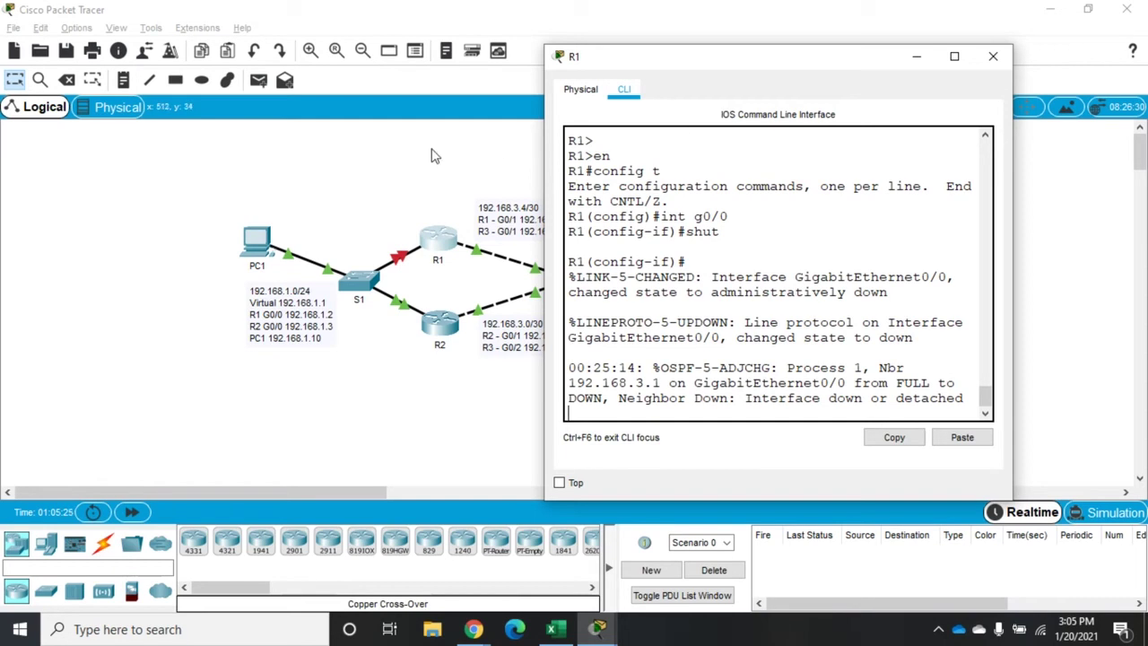
left_click(408, 187)
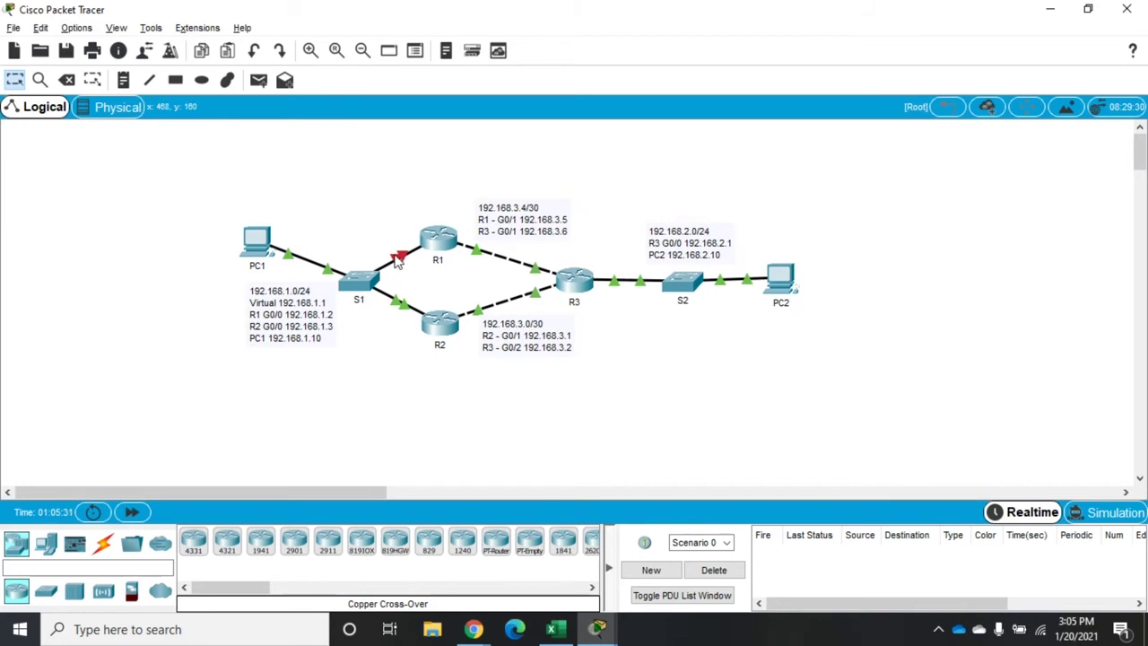
- Ping 192.168.2.10 from PC1's Command Prompt, where requests time out, then close PC1
left_click(261, 247)
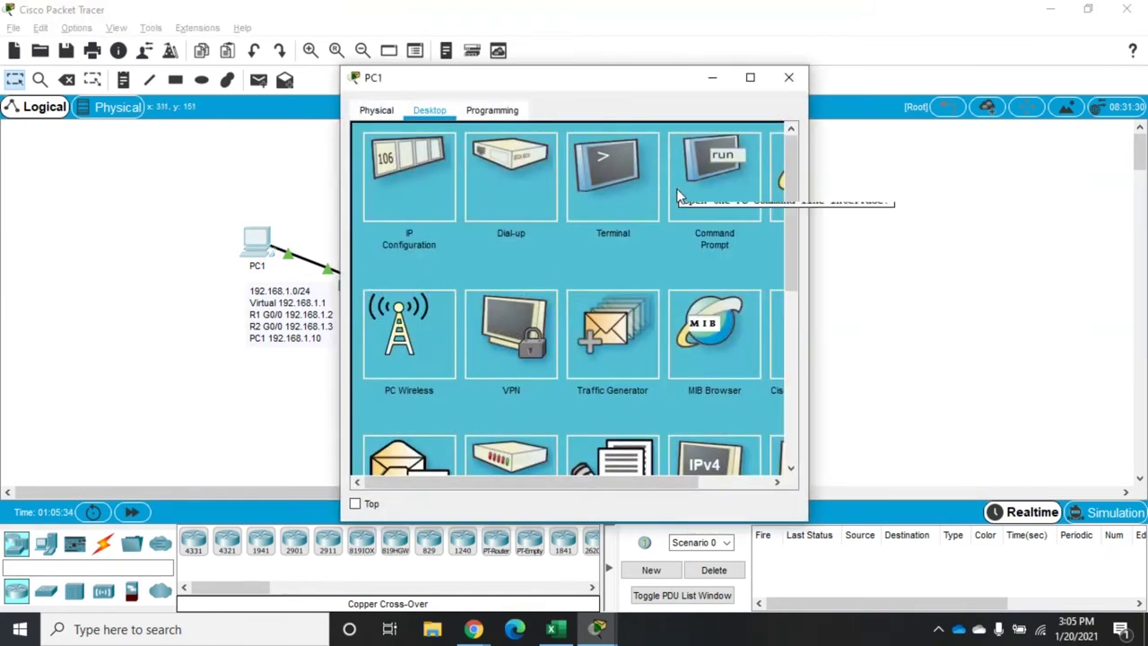
left_click(679, 195)
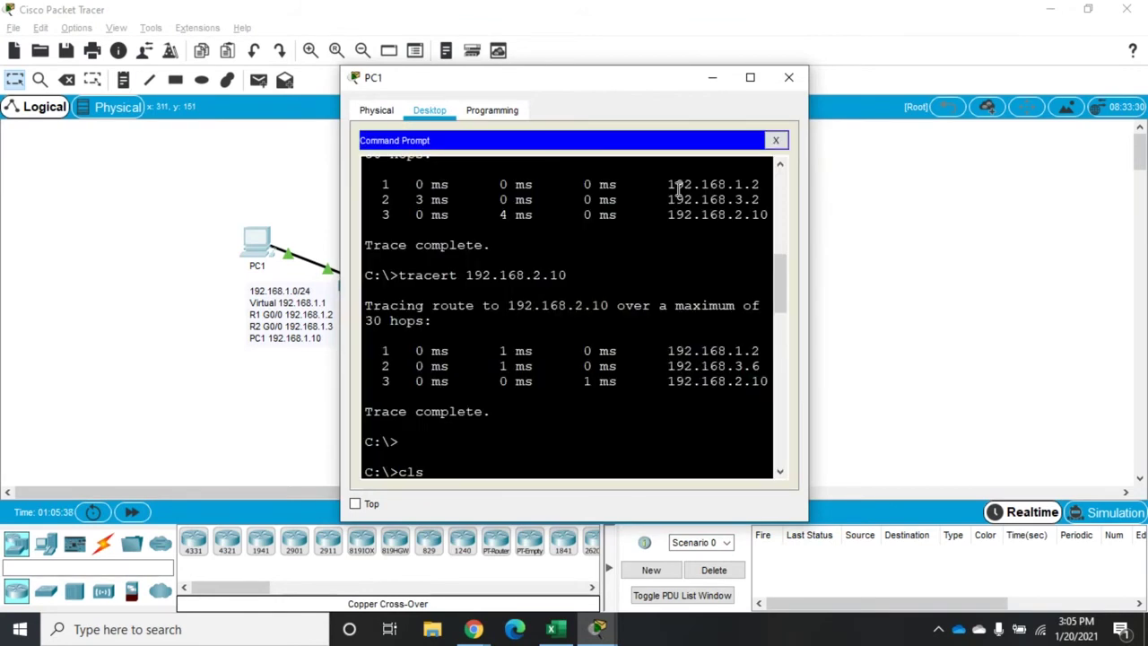
type("ping")
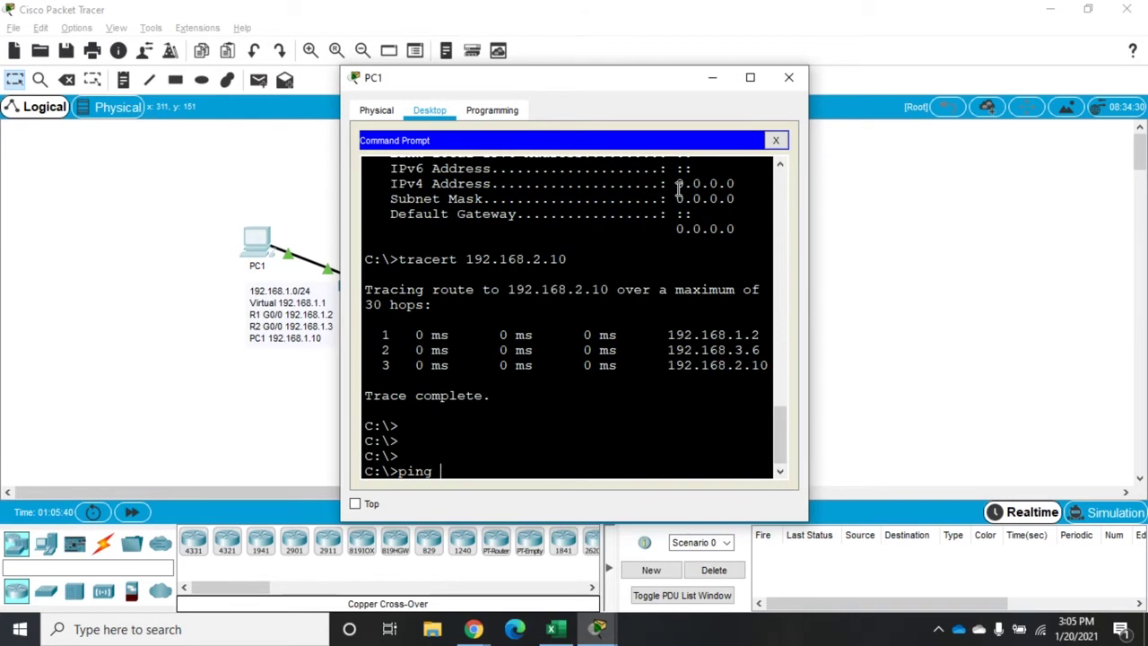
key("BackSpace")
key("BackSpace")
key("BackSpace")
key("BackSpace")
key("Up")
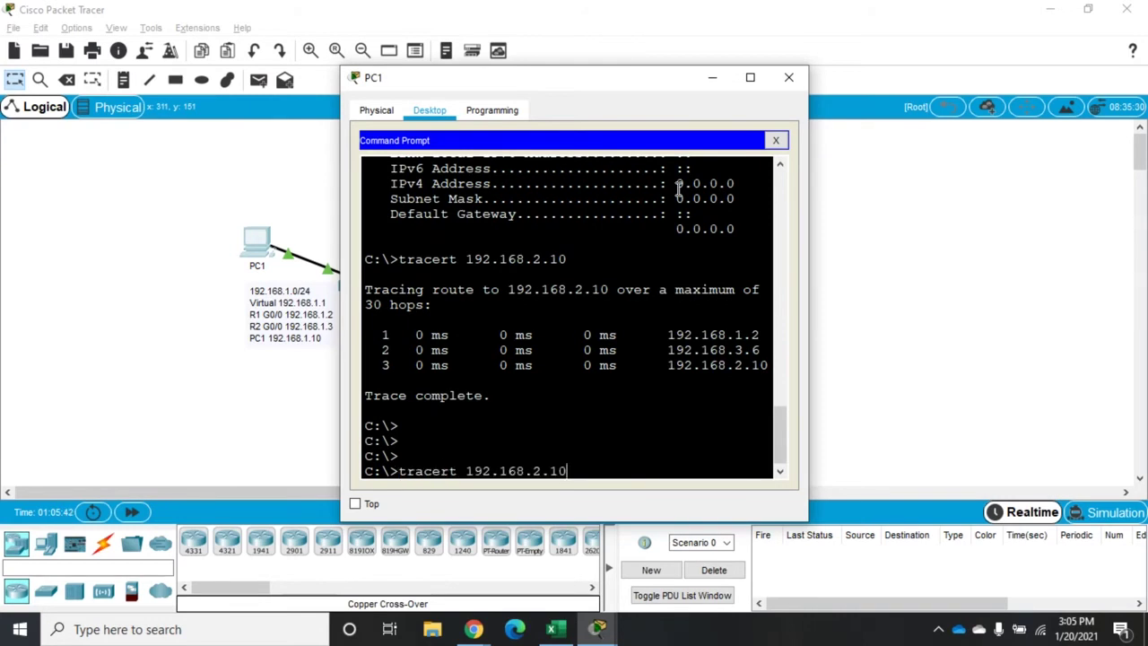
key("BackSpace")
key("BackSpace")
key("BackSpace")
key("BackSpace")
key("BackSpace")
key("BackSpace")
key("BackSpace")
key("BackSpace")
key("BackSpace")
key("BackSpace")
key("BackSpace")
key("BackSpace")
key("BackSpace")
key("BackSpace")
key("BackSpace")
key("BackSpace")
key("BackSpace")
key("BackSpace")
key("BackSpace")
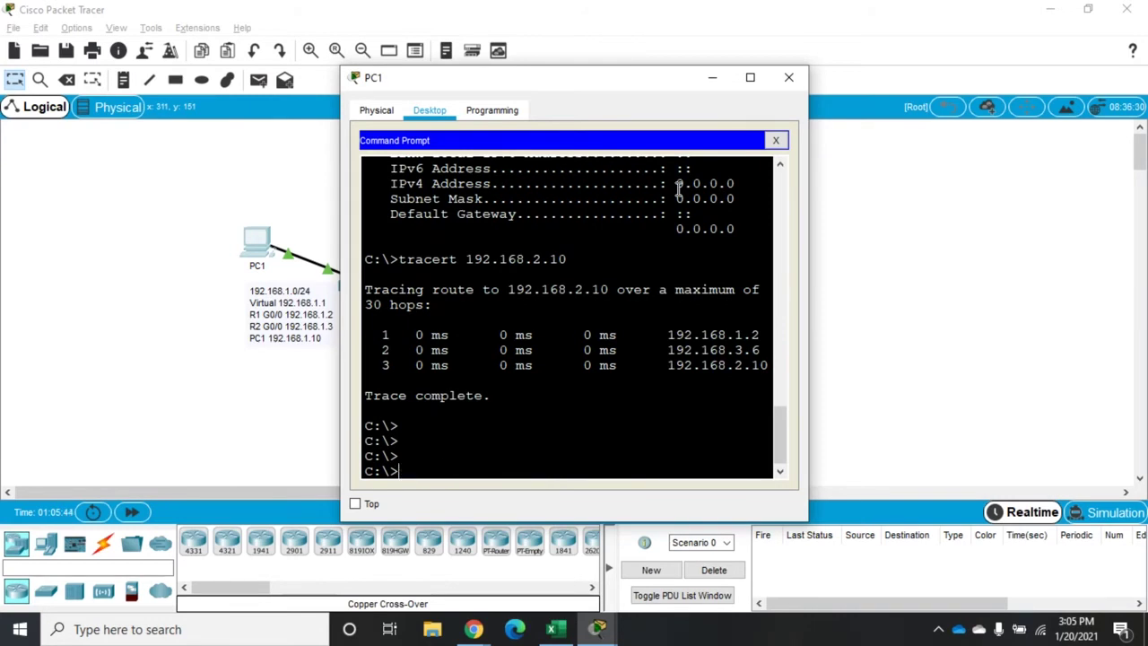
type("ping 192.168.2.10")
key("Return")
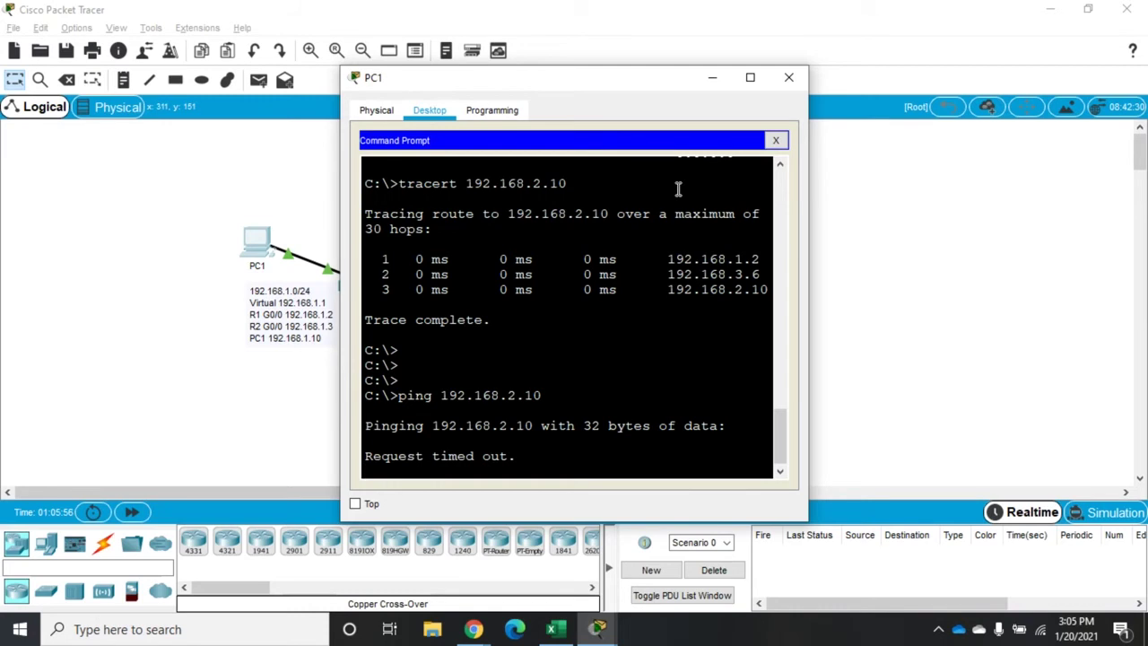
left_click(786, 79)
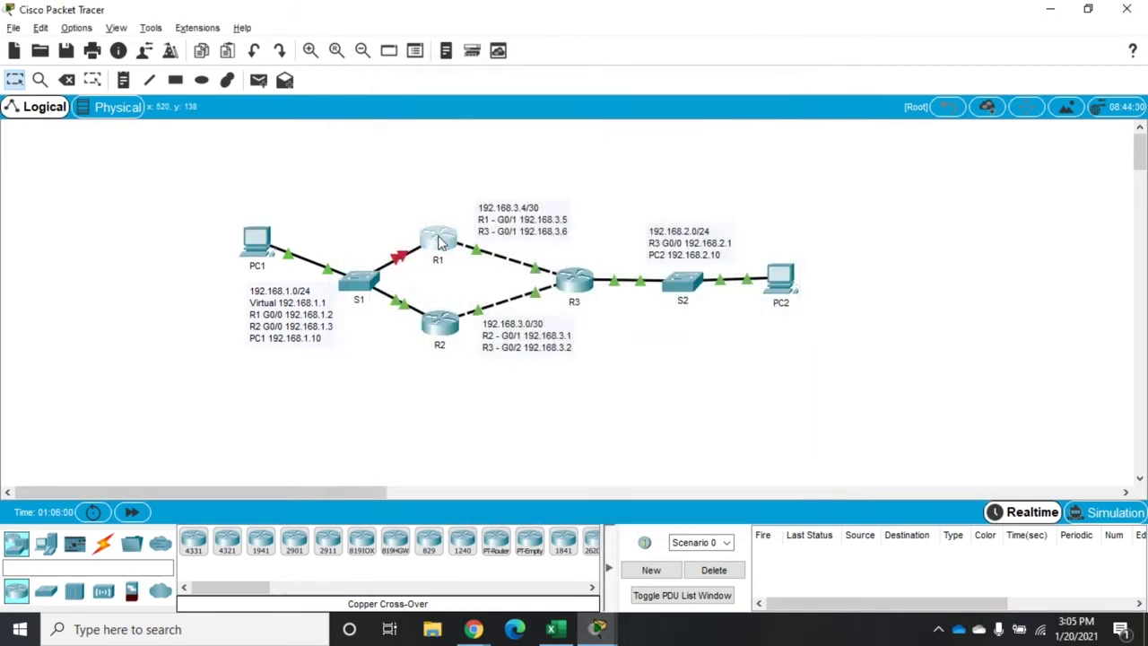
- Re-enable R1's GigabitEthernet0/0 with no shut and fast-forward time until the S1 link is up
left_click(439, 240)
key("Return")
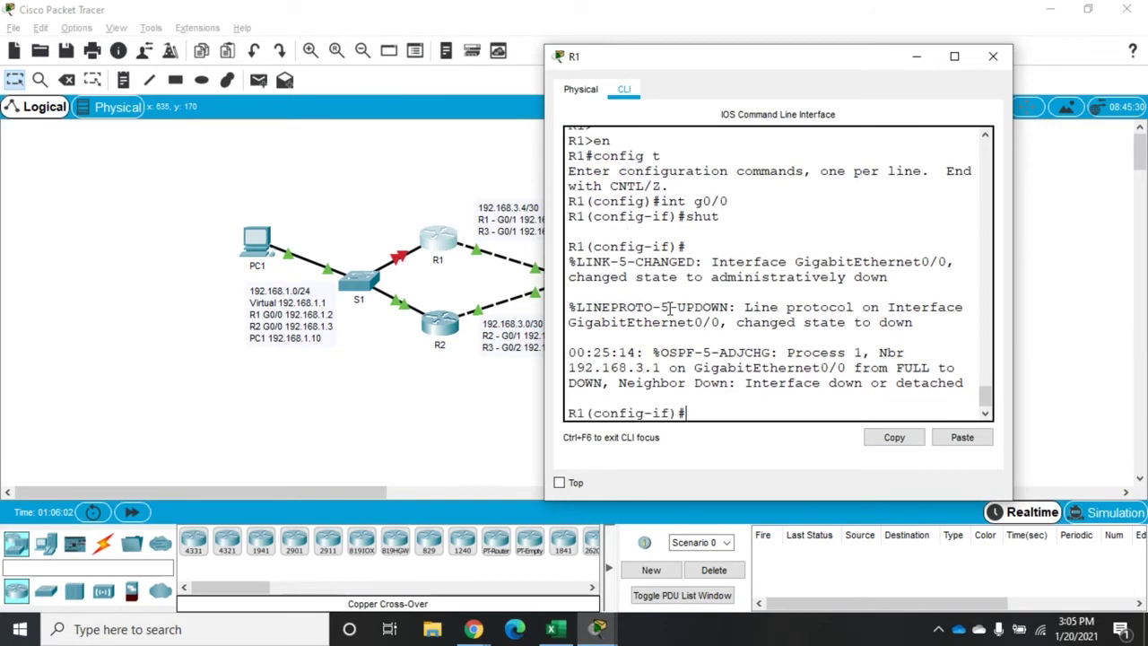
type("no shut")
key("Return")
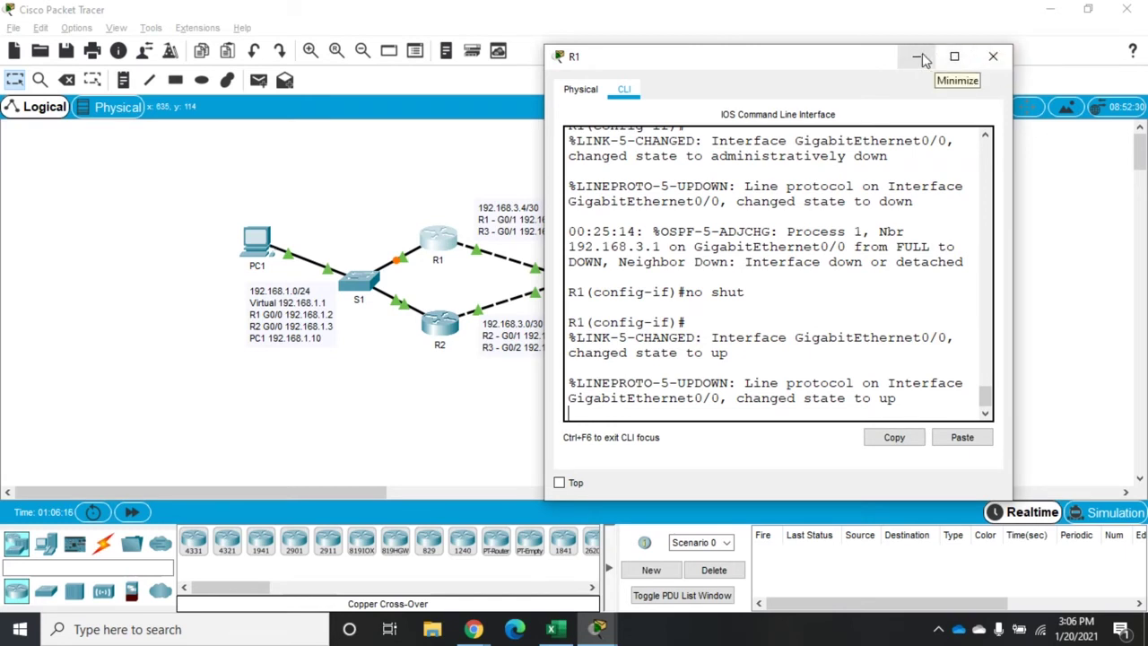
left_click(993, 56)
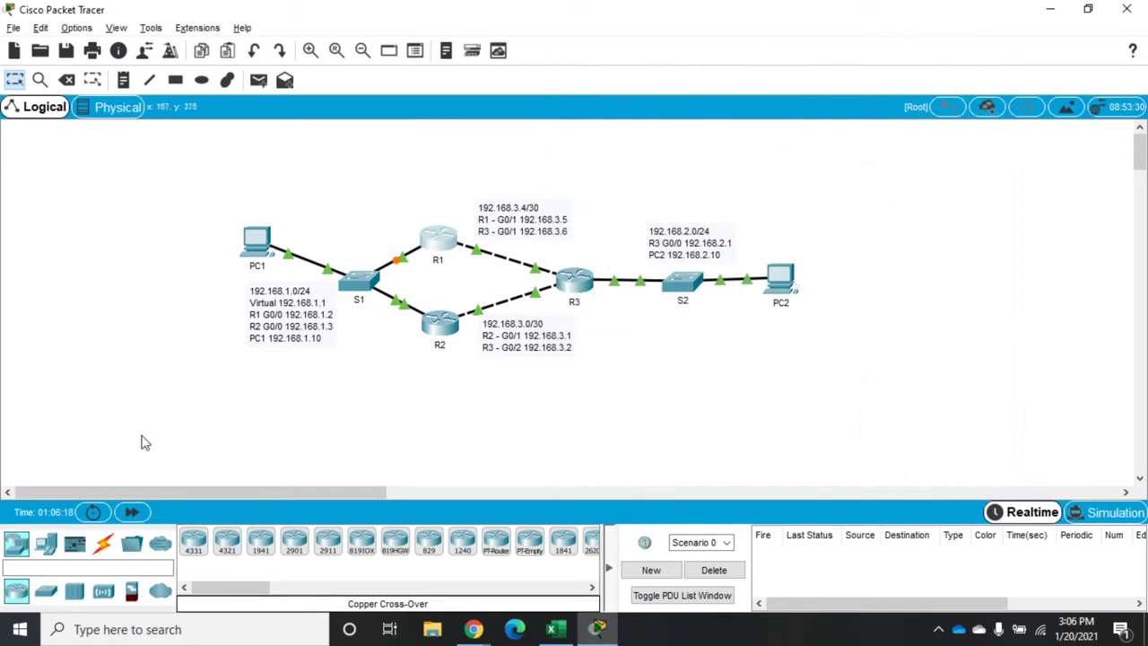
left_click(132, 512)
- Rerun ping 192.168.2.10 from PC1, getting 3 of 4 replies, then close PC1's window
left_click(257, 239)
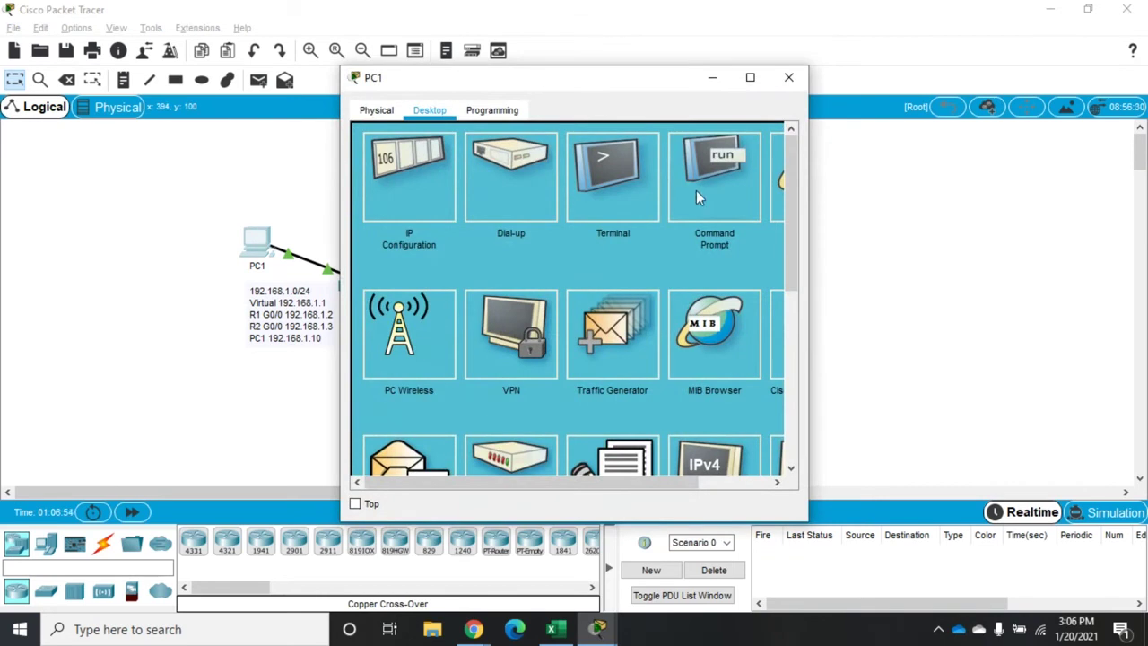
left_click(696, 190)
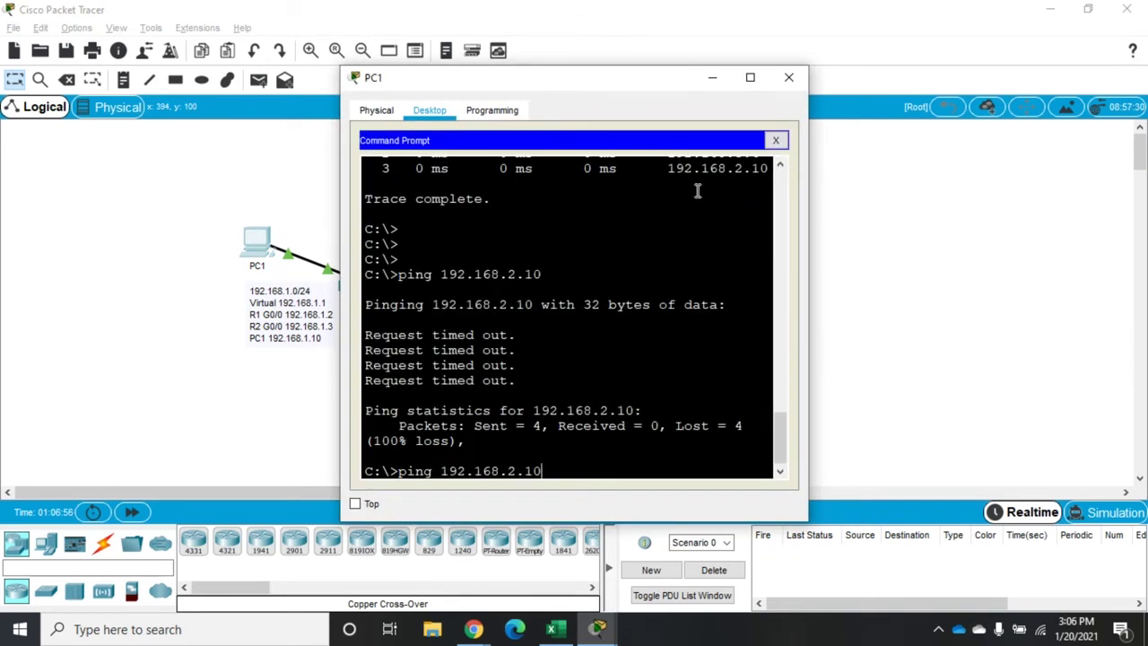
key("Return")
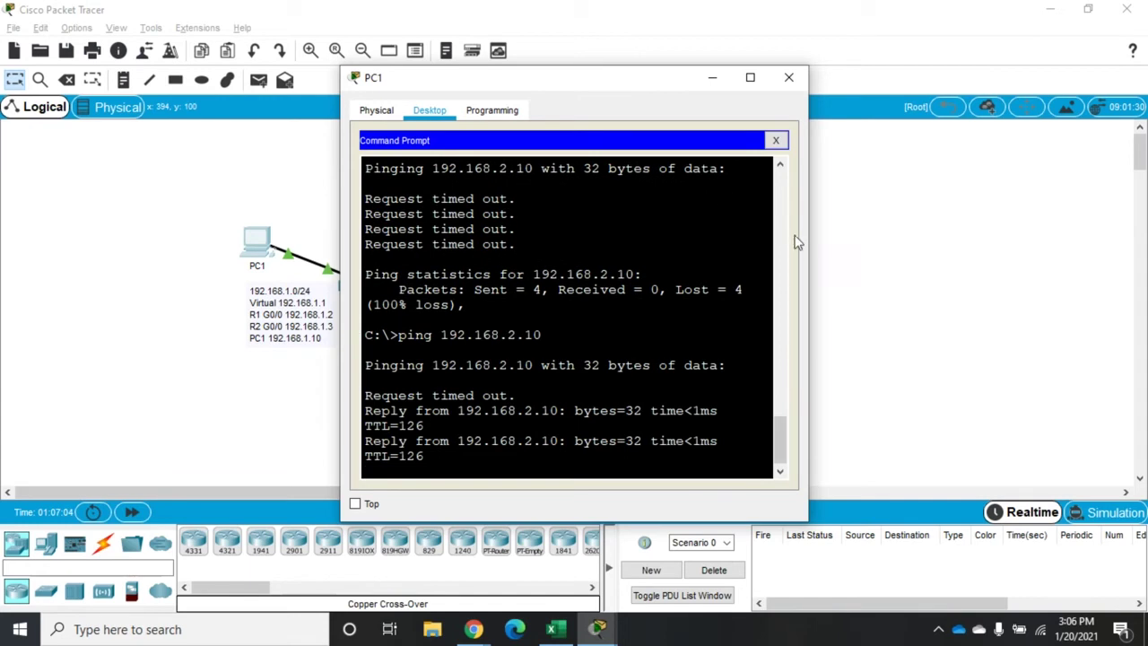
left_click_drag(809, 239, 954, 258)
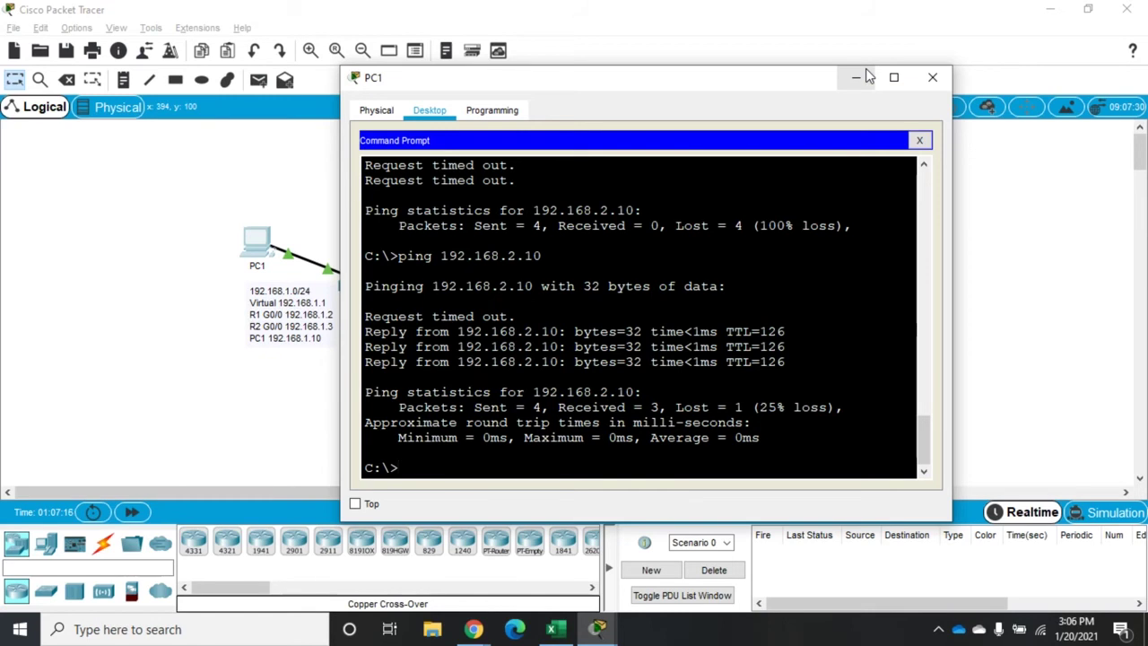
left_click(932, 81)
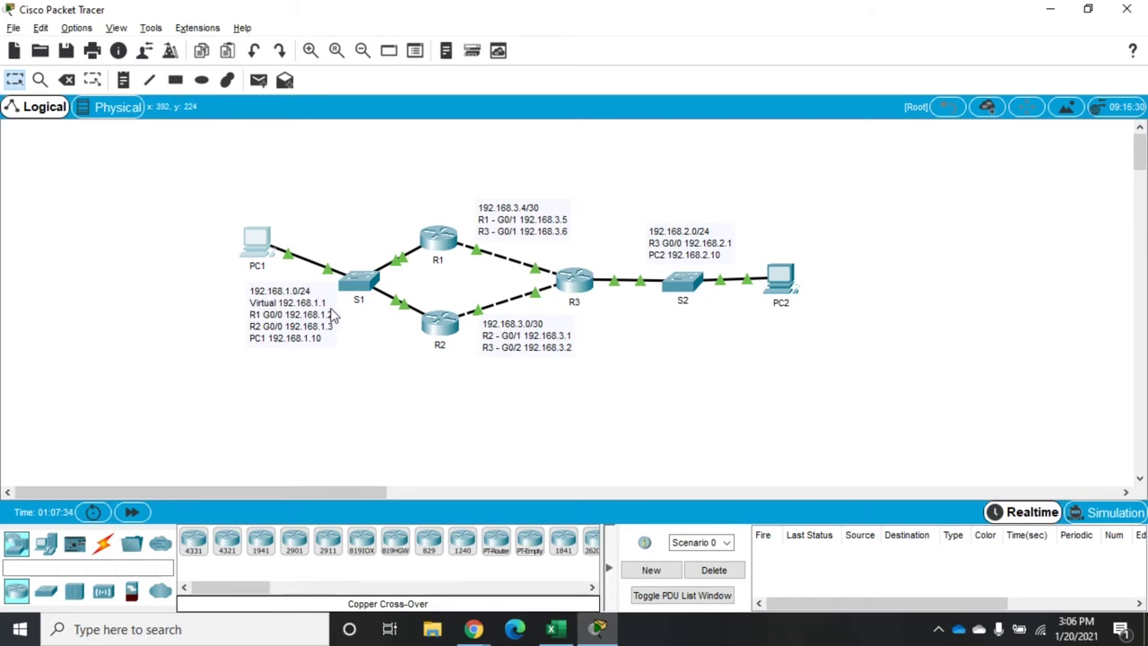
- Open R1's CLI and exit twice back to privileged mode
left_click(442, 239)
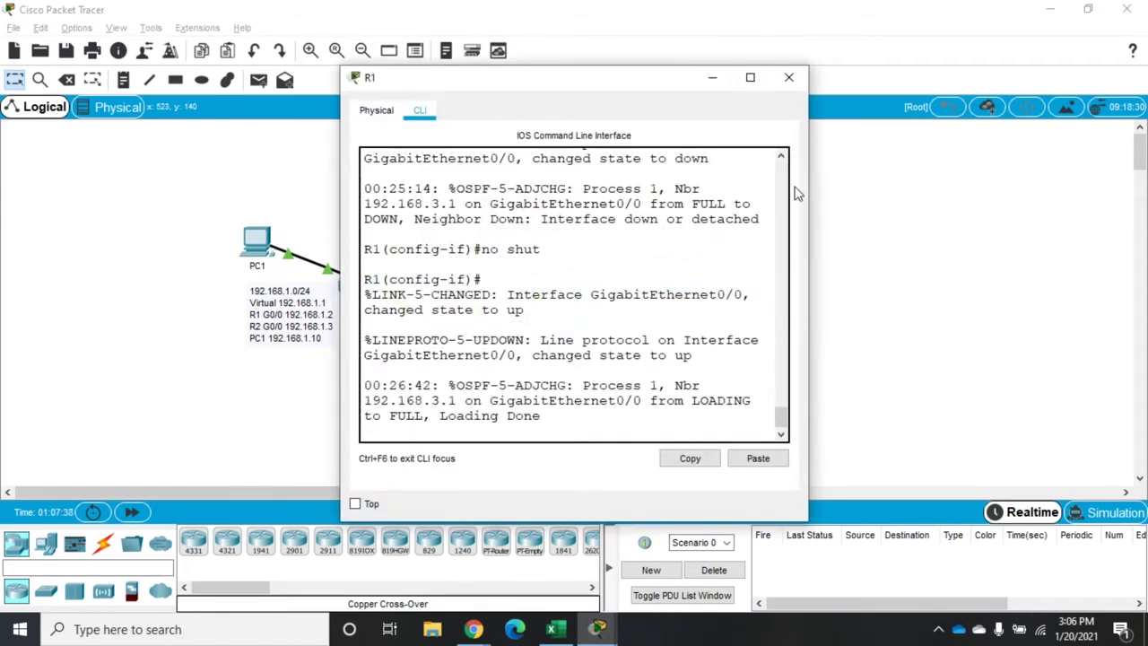
left_click_drag(807, 179, 1030, 184)
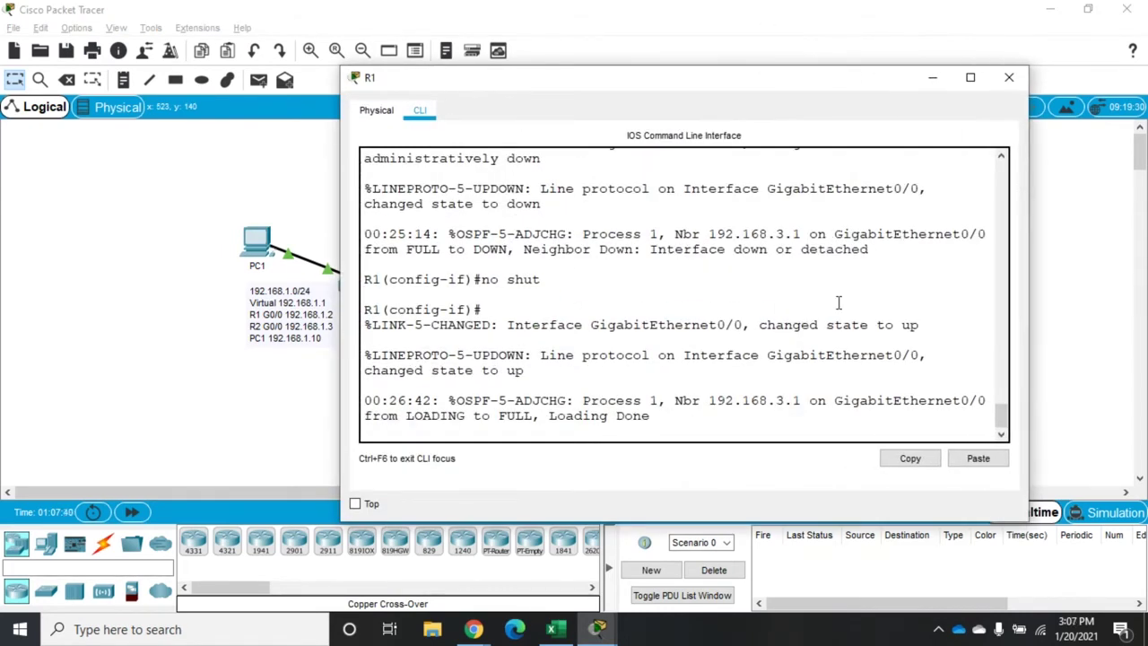
key("Return")
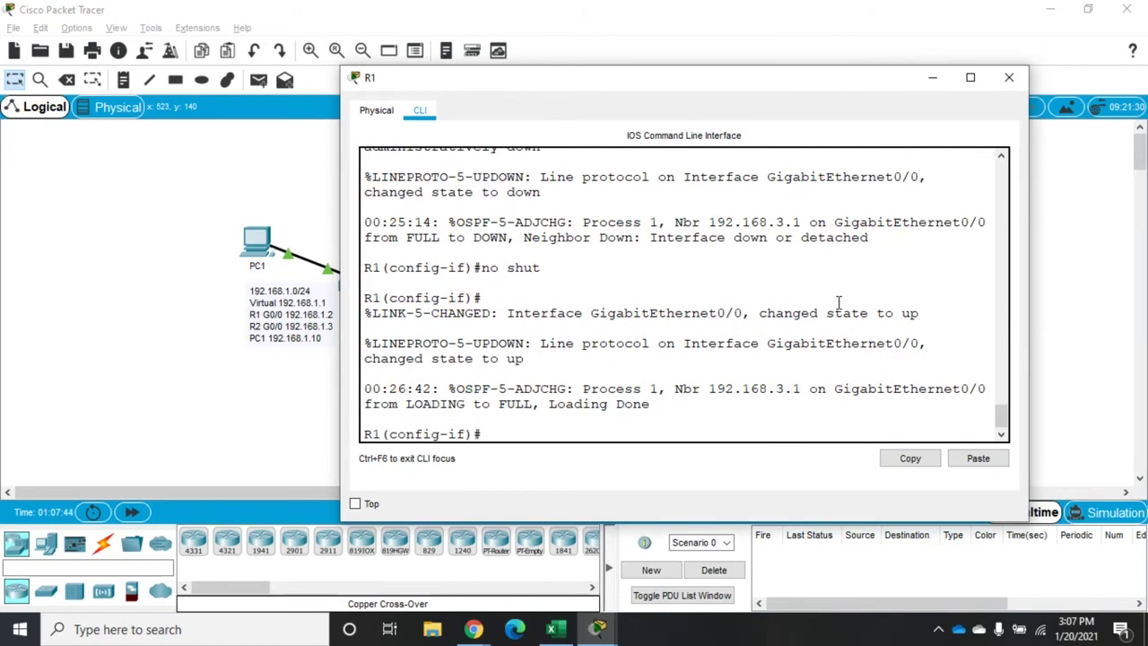
type("exit")
key("Return")
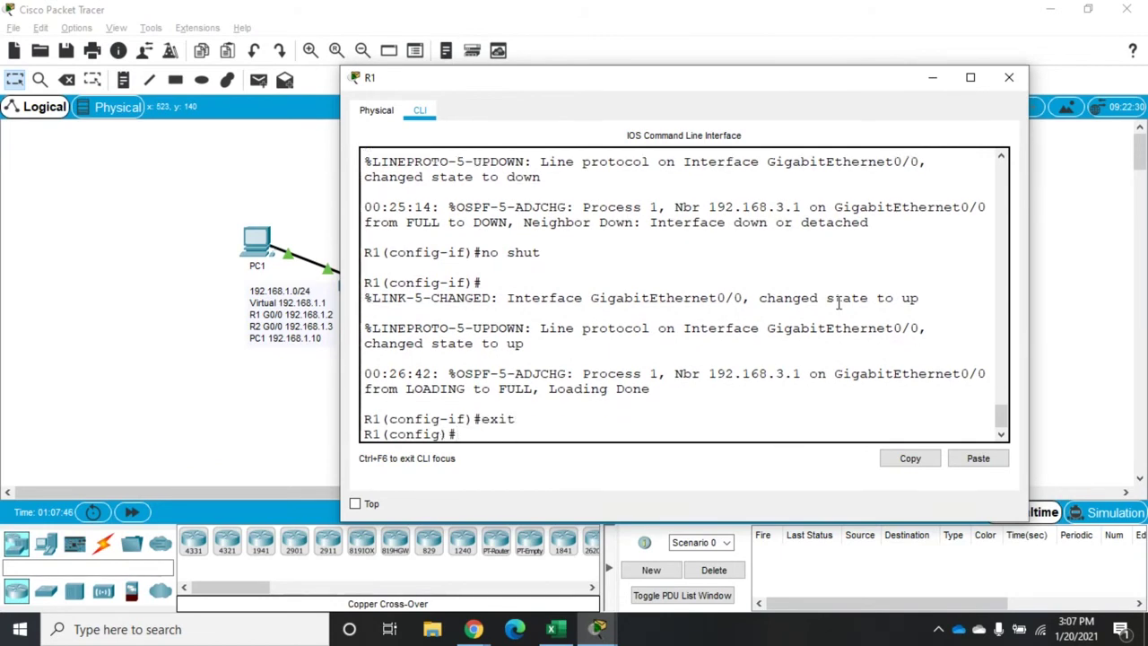
type("exit")
key("Return")
key("Return")
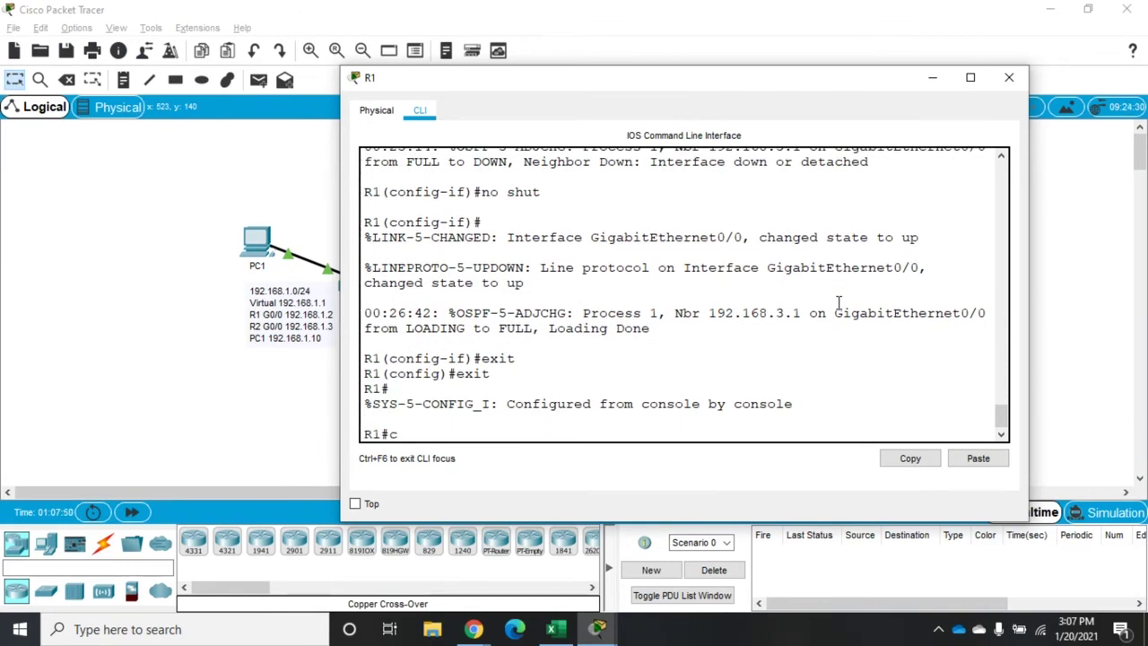
- Return R1 to interface GigabitEthernet0/0 configuration with config t and int g0/0
type("config t")
key("Return")
type("int g")
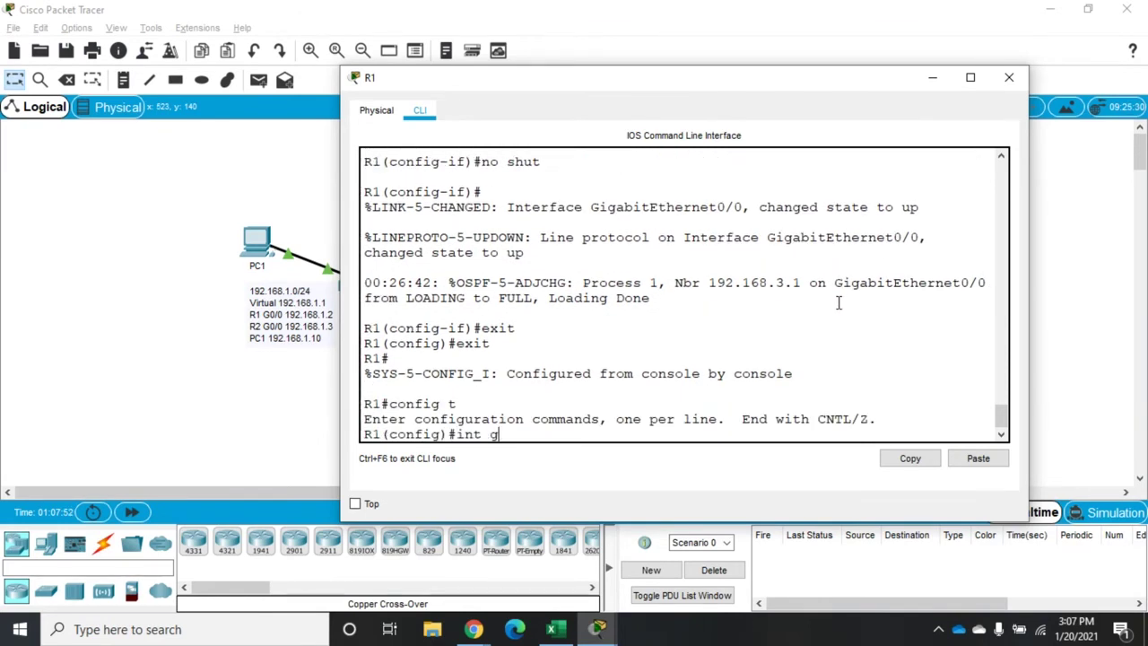
type("0/0/")
key("Return")
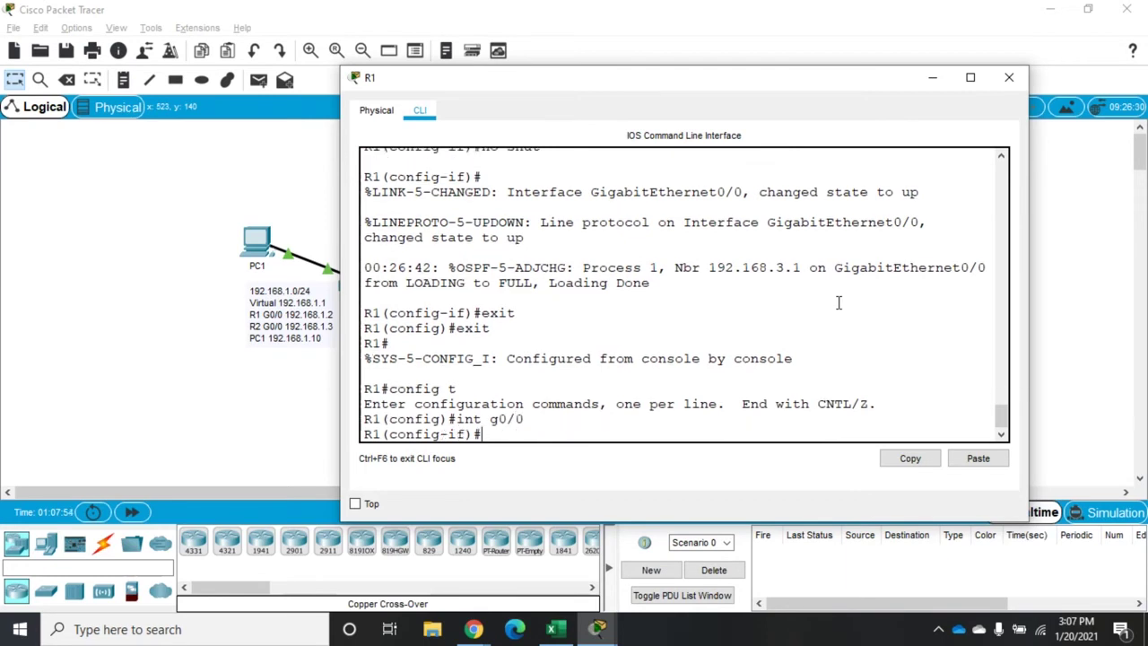
left_click_drag(787, 77, 950, 64)
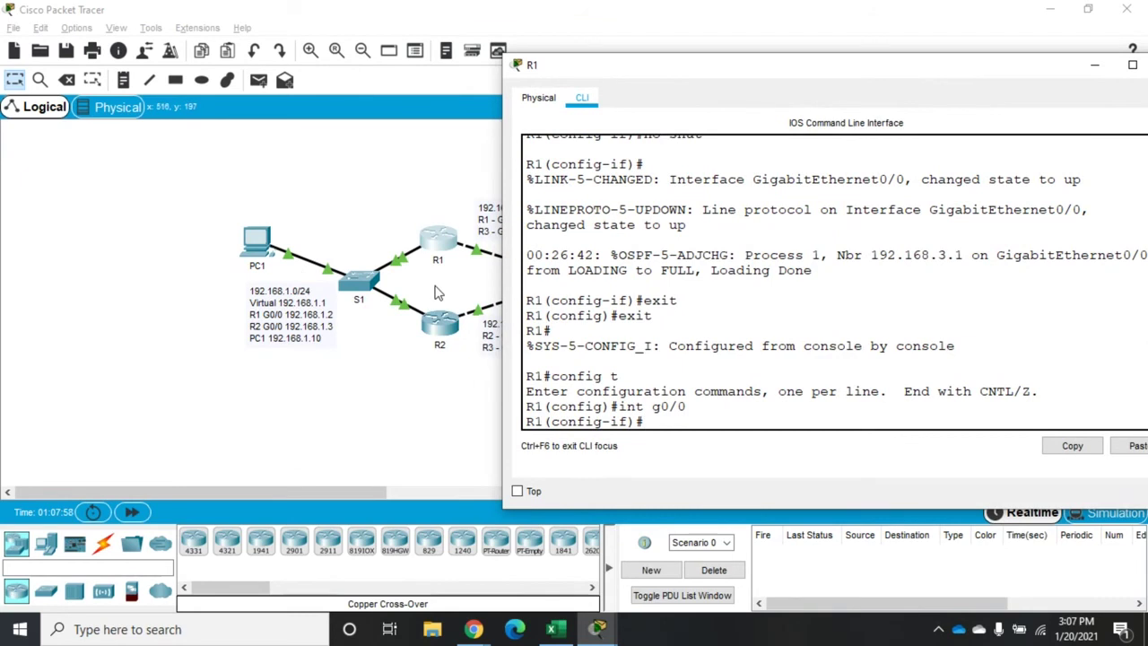
left_click_drag(735, 72, 605, 61)
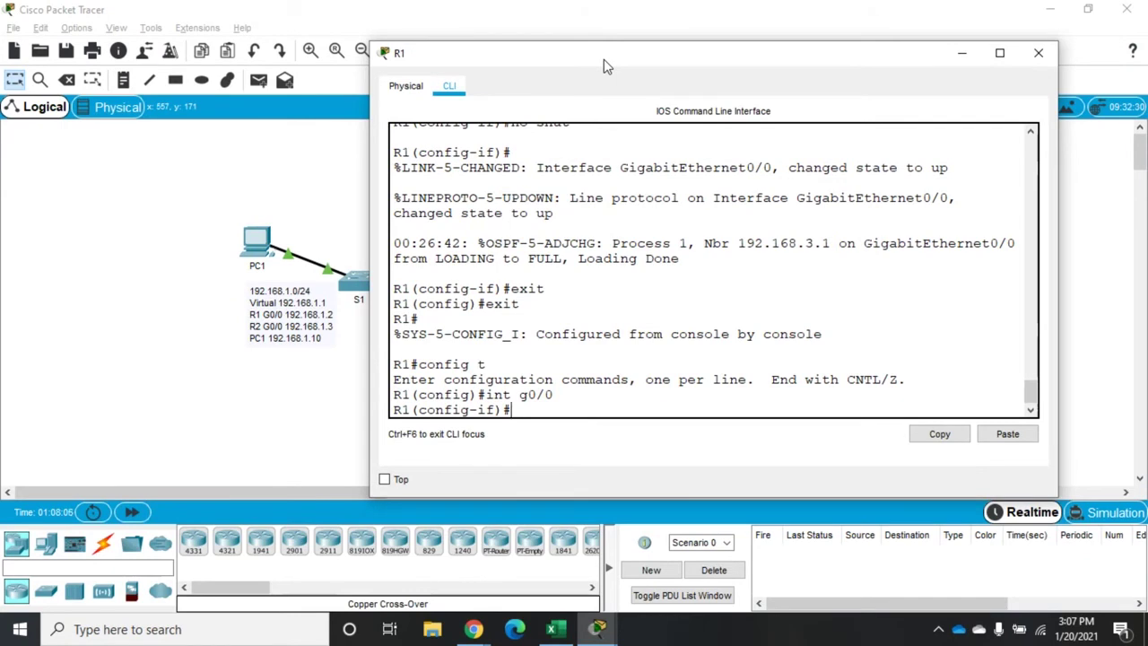
- Show R1's HSRP help with 'standby ?' and 'standby 1 ?'
type("standby ?")
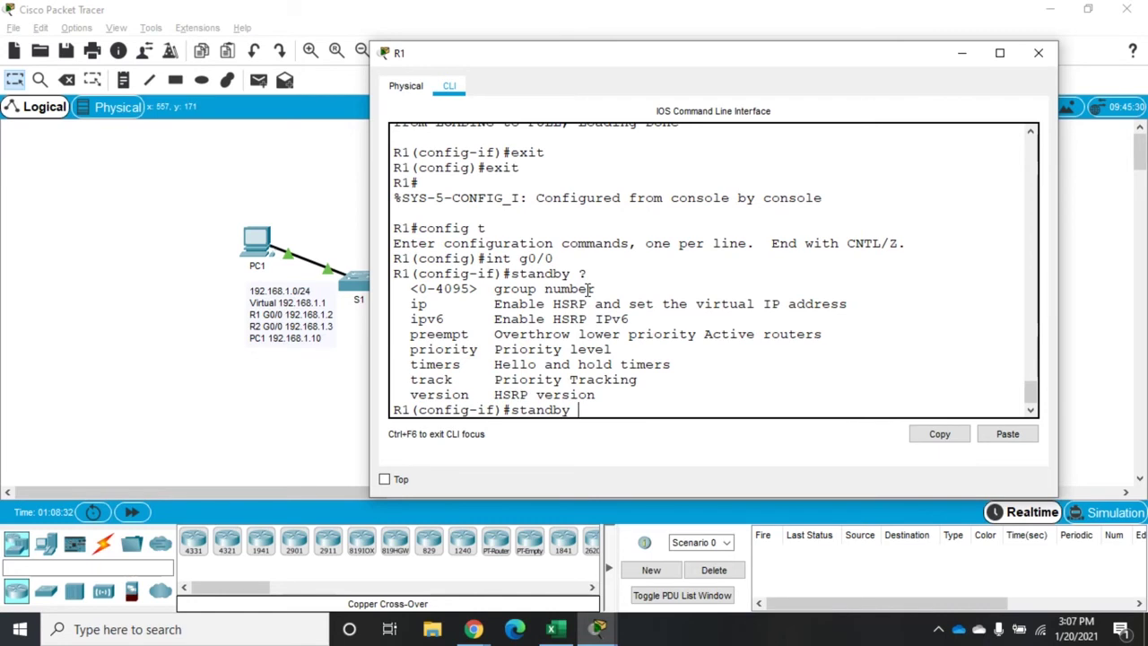
type("standby")
key("BackSpace")
key("BackSpace")
key("BackSpace")
key("BackSpace")
key("BackSpace")
key("BackSpace")
key("BackSpace")
type("1 ?")
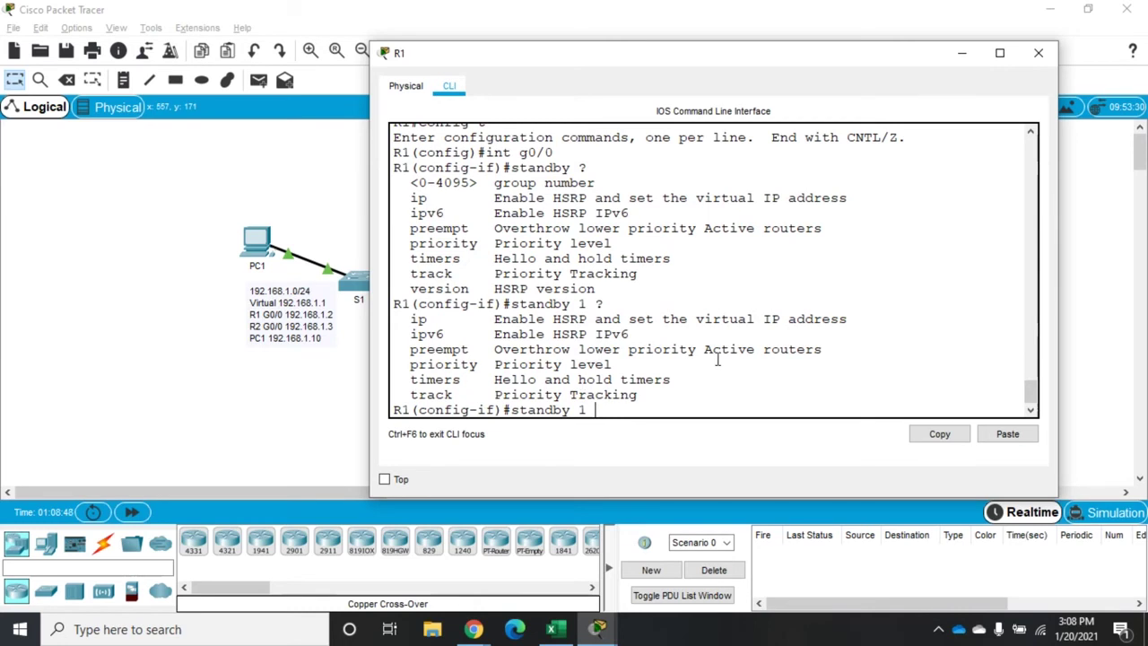
- Set 192.168.1.1 as R1's HSRP group 1 virtual address with 'standby 1 ip 192.168.1.1'
type("ip 192.168.1.1")
key("Return")
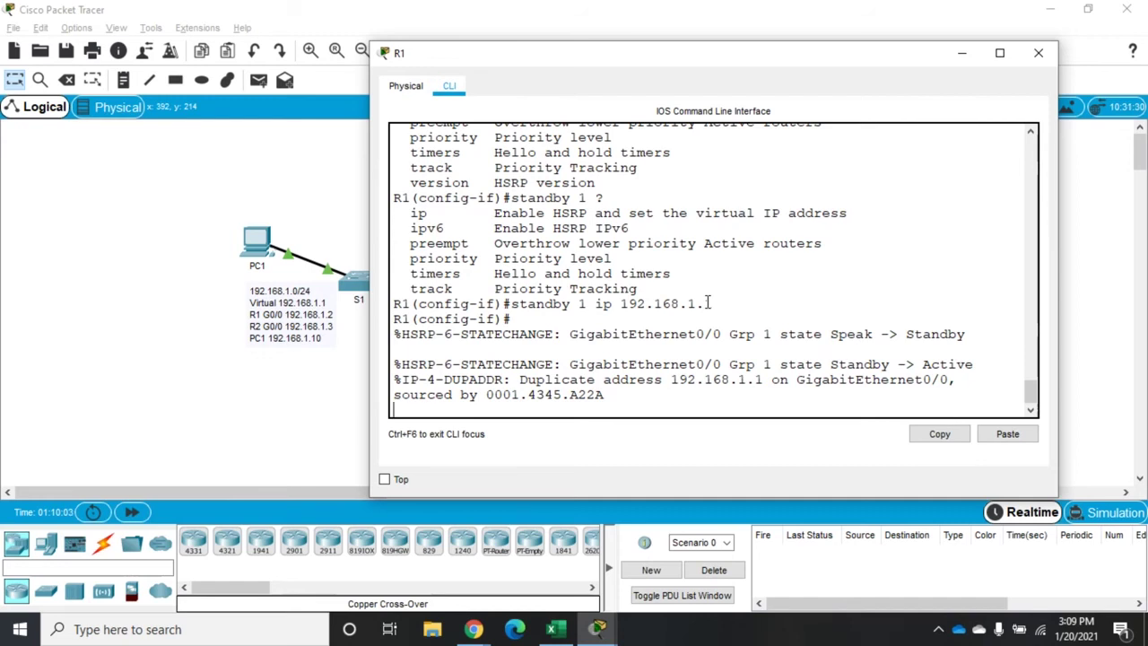
- Set R1's HSRP group 1 priority to 200 with 'stand 1 pri 200'
type("stand 1 pr")
key("BackSpace")
type("i 200")
key("Return")
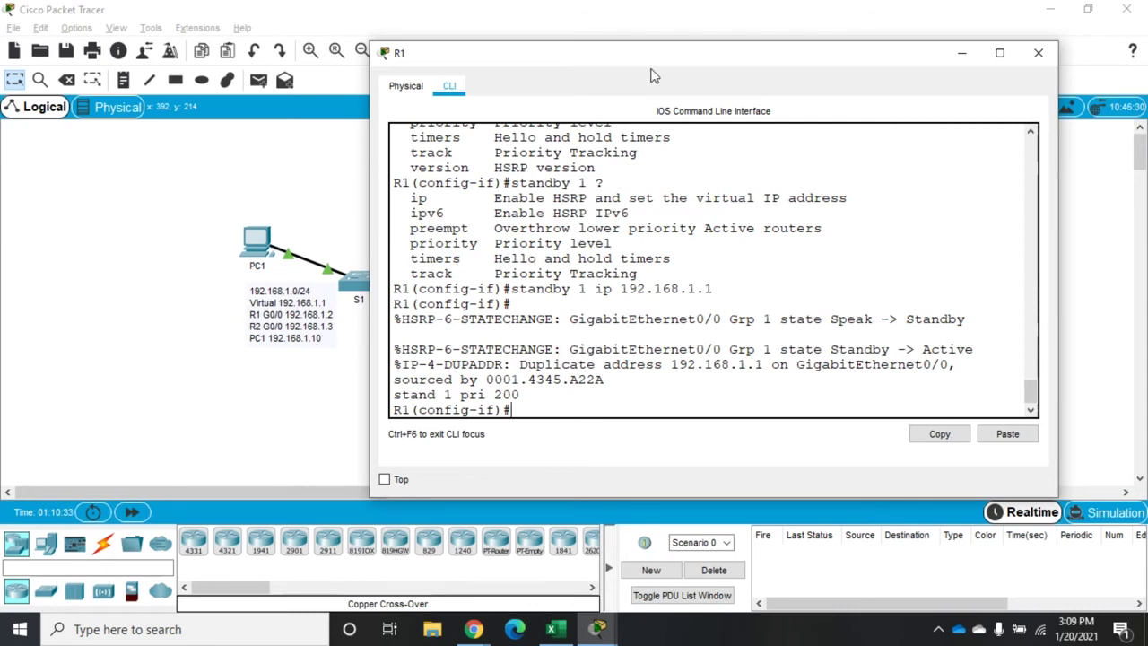
left_click_drag(650, 55, 692, 471)
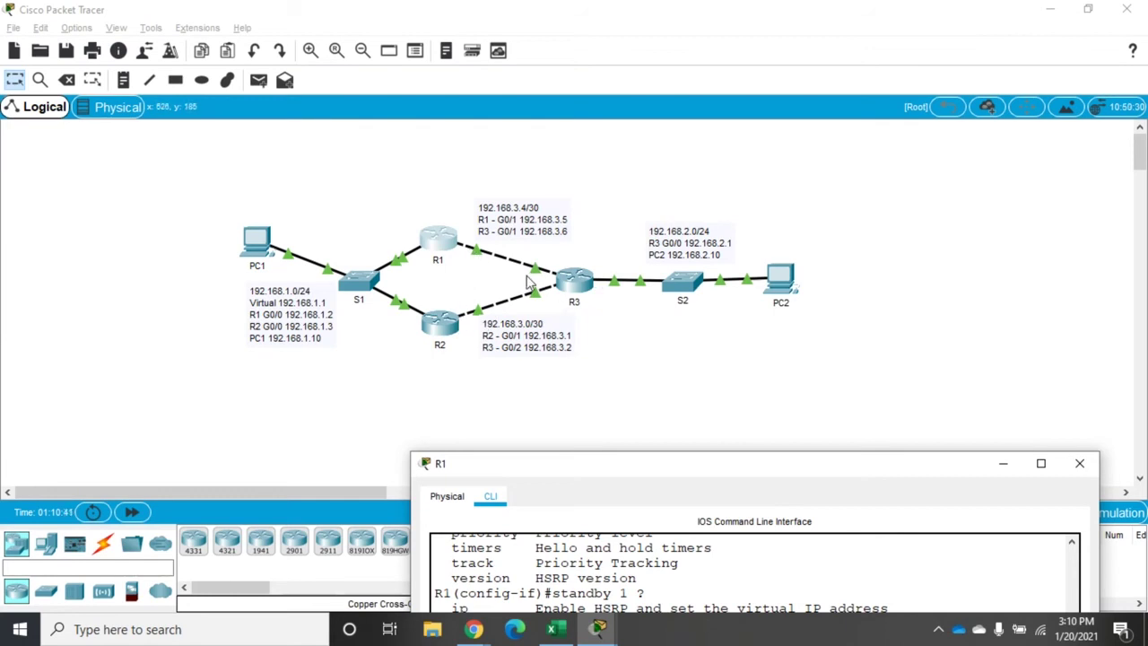
left_click_drag(578, 467, 574, 114)
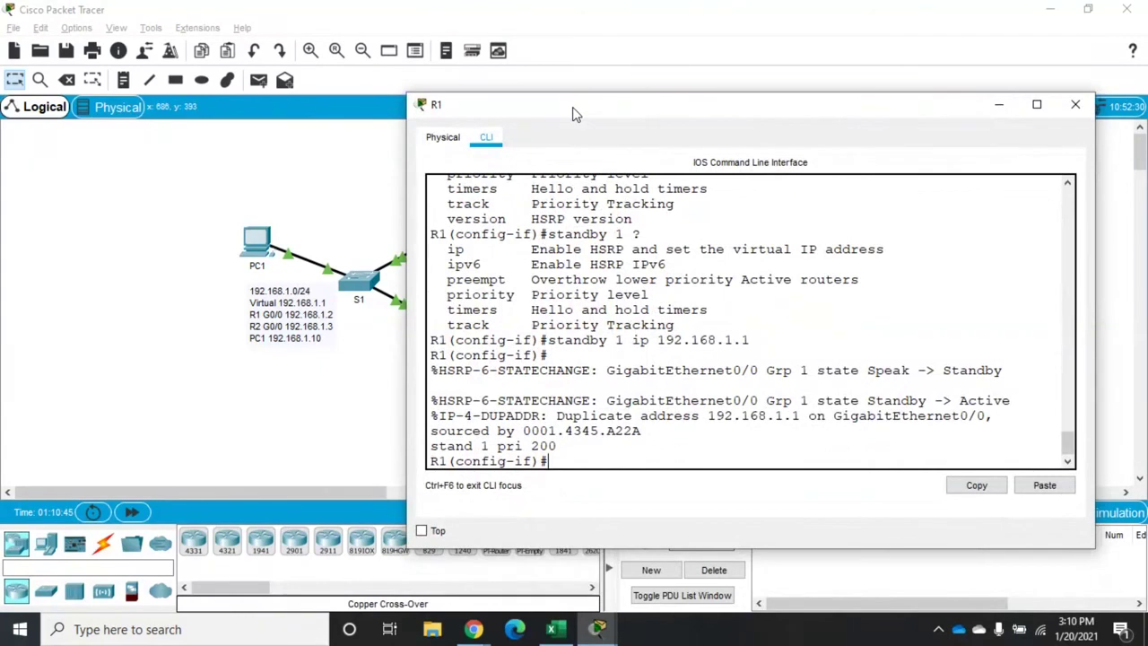
- Enable HSRP preemption for group 1 on R1 with 'stand 1 pre'
key("Up")
key("BackSpace")
key("BackSpace")
key("BackSpace")
key("BackSpace")
key("BackSpace")
key("BackSpace")
key("BackSpace")
key("BackSpace")
type("pre")
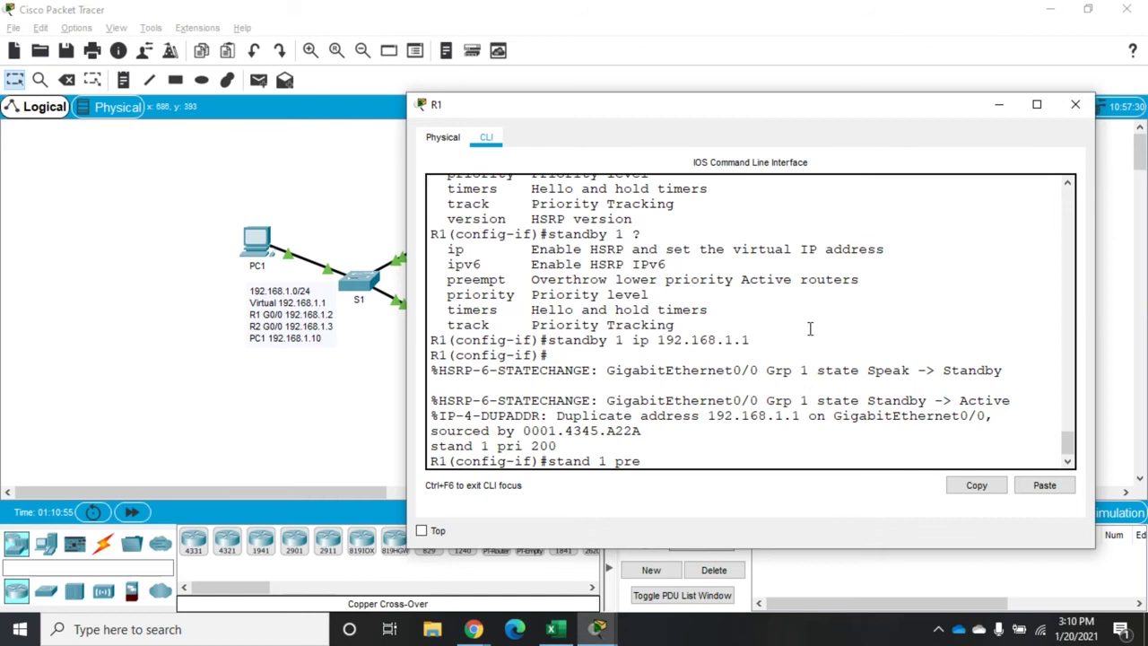
key("Return")
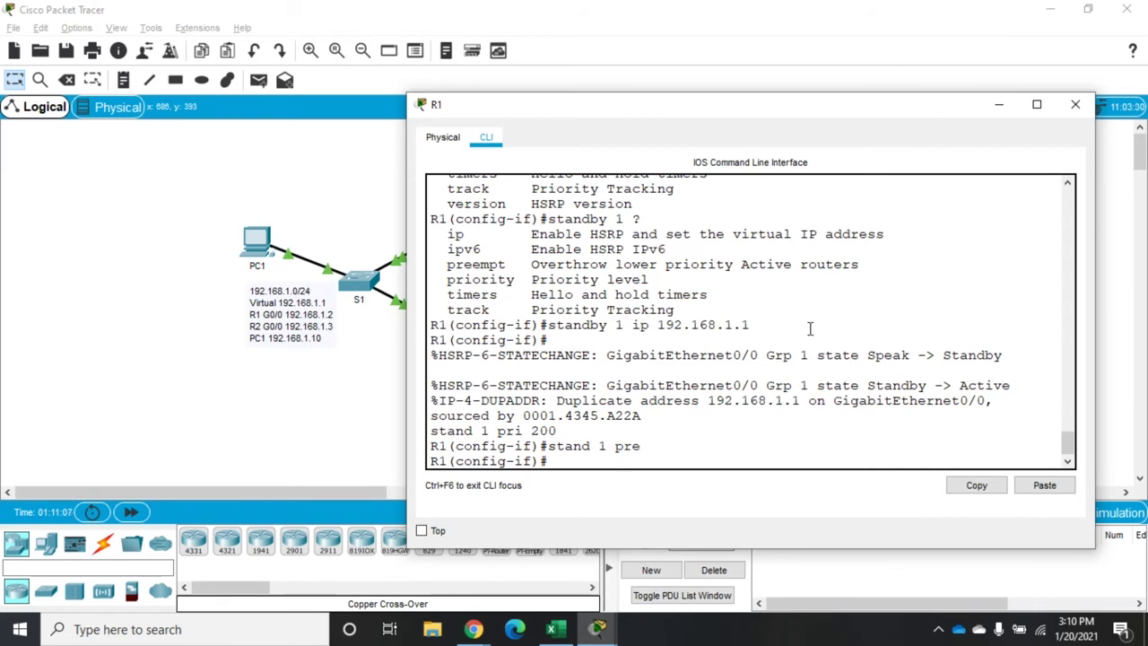
- Switch R1 to HSRP version 2 with 'stand ver 2'
type("stand ver 2")
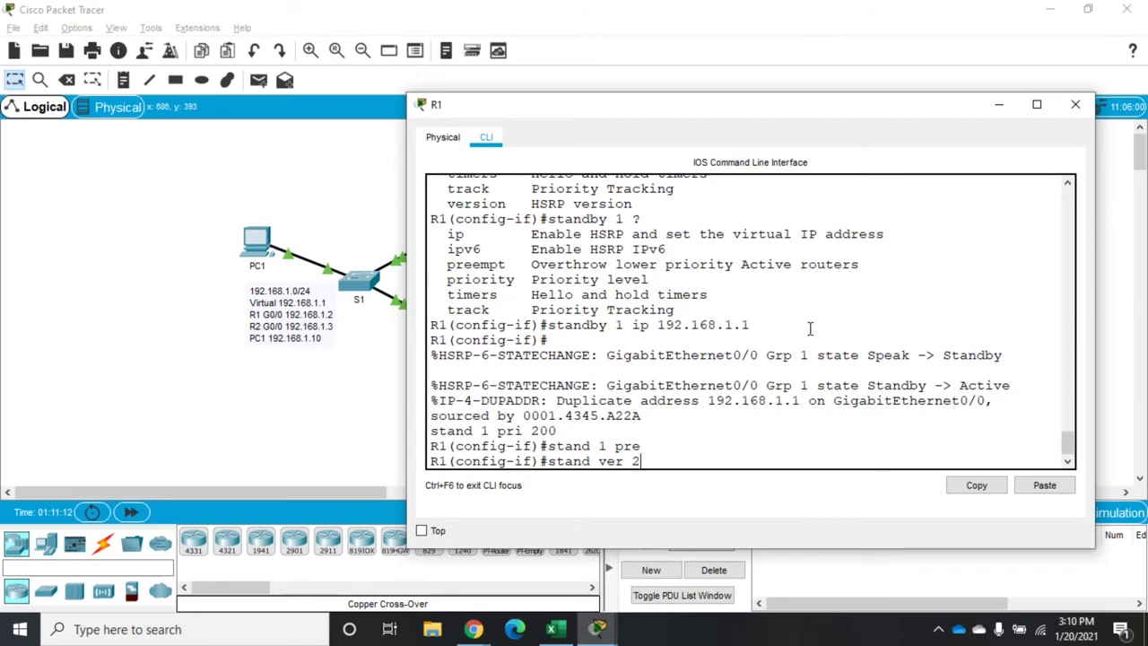
key("Return")
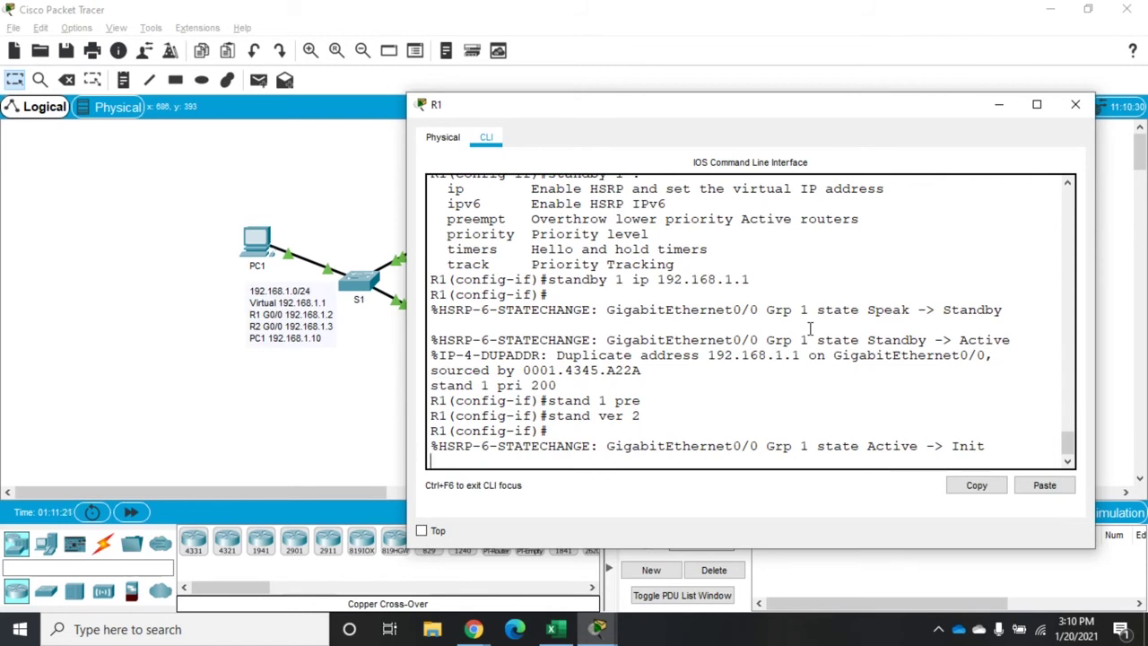
key("Return")
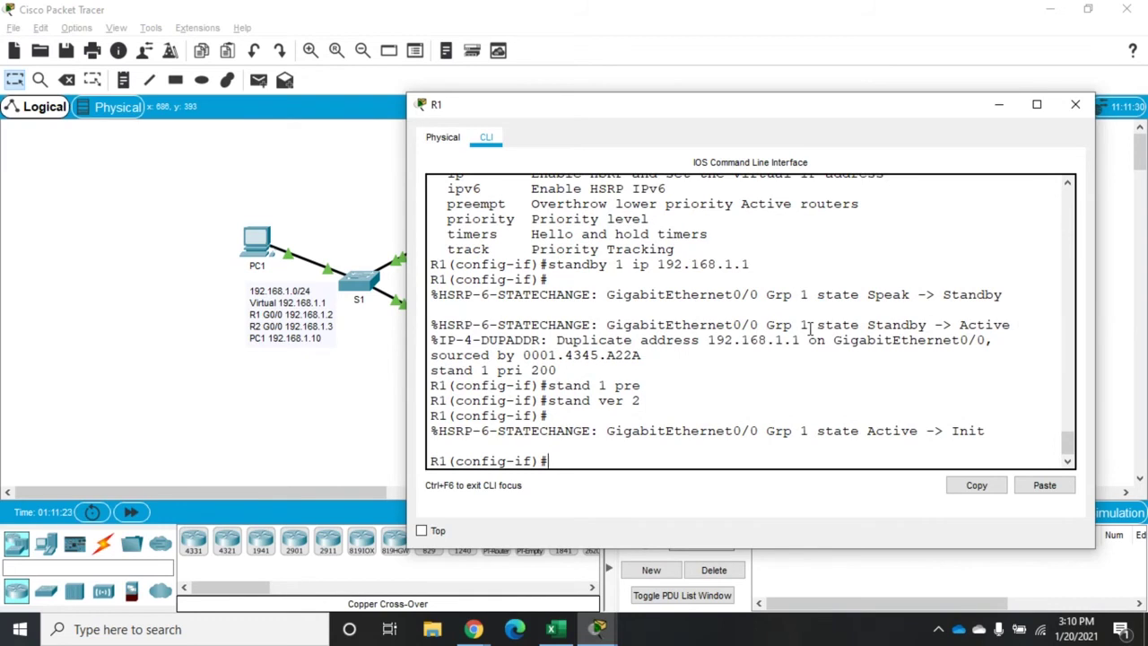
- Return R1 from interface configuration to privileged mode with two 'exit' commands
type("exit")
key("Return")
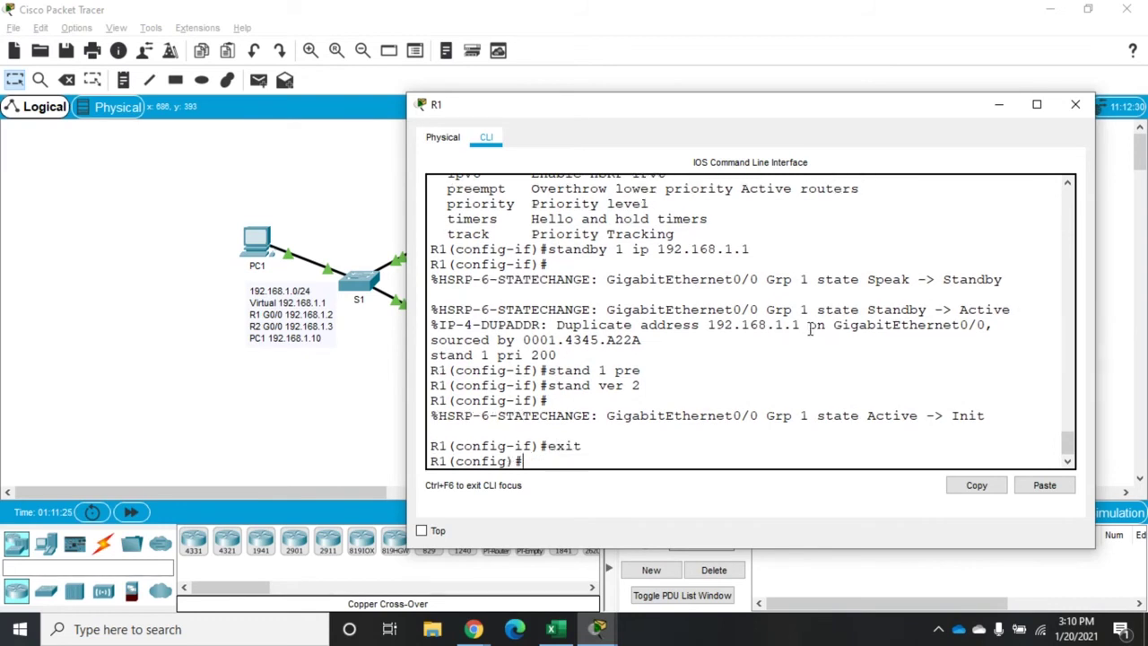
type("exit")
key("Return")
- Run 'sh ip int br' on R1 and highlight G0/0's address 192.168.1.2
type("sh ip")
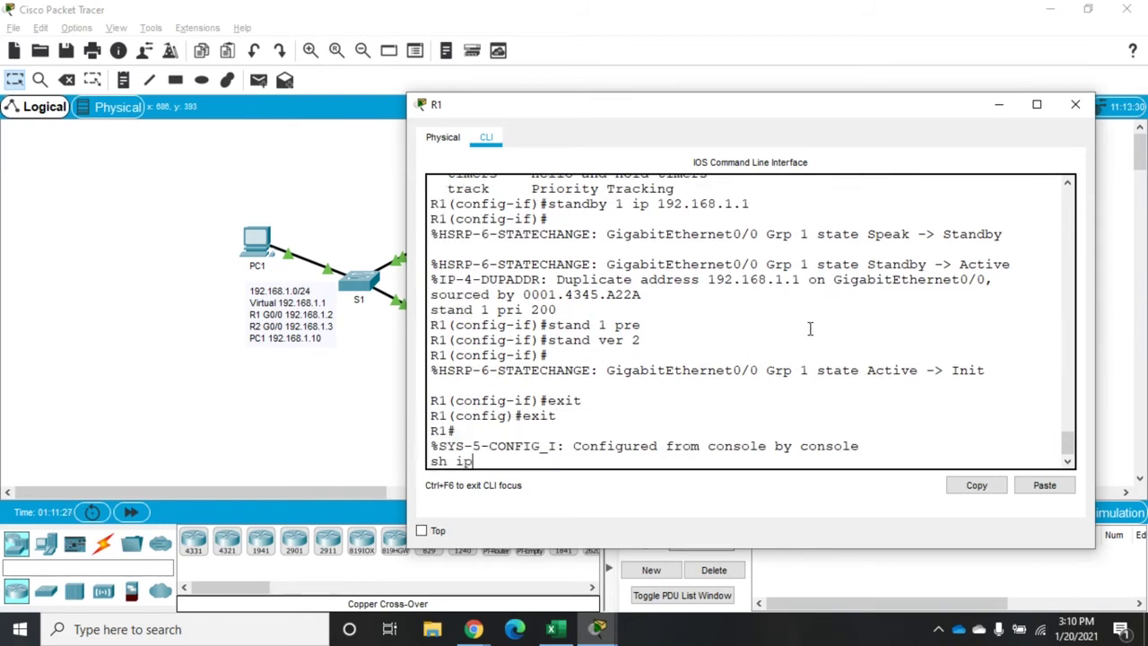
type(" int br")
key("Return")
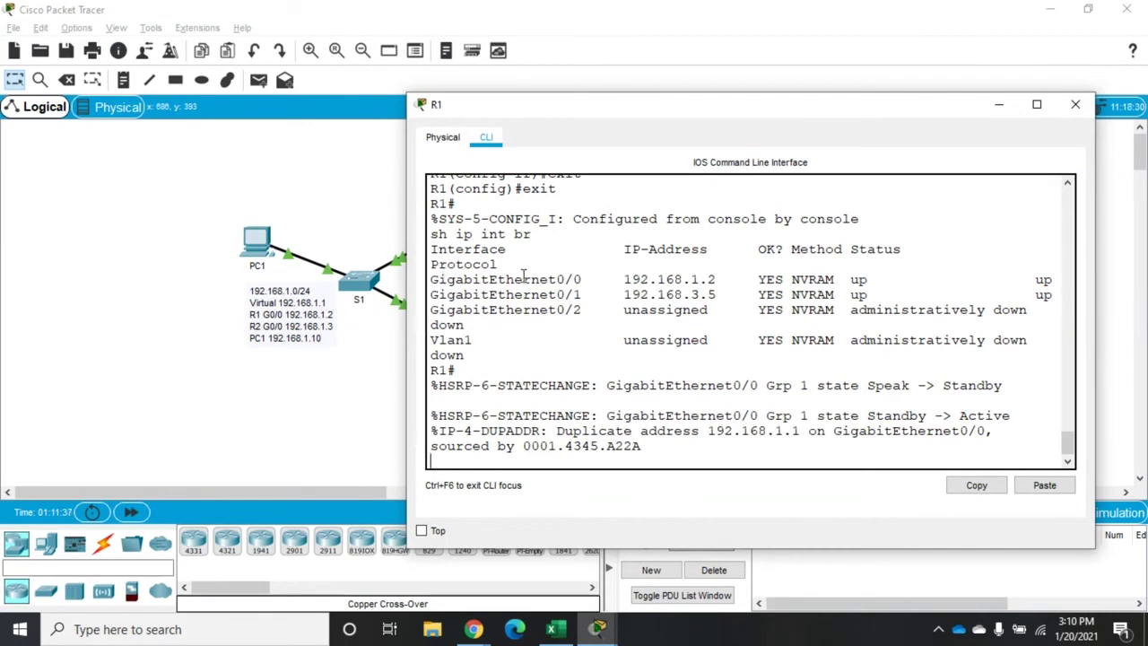
left_click_drag(626, 279, 718, 279)
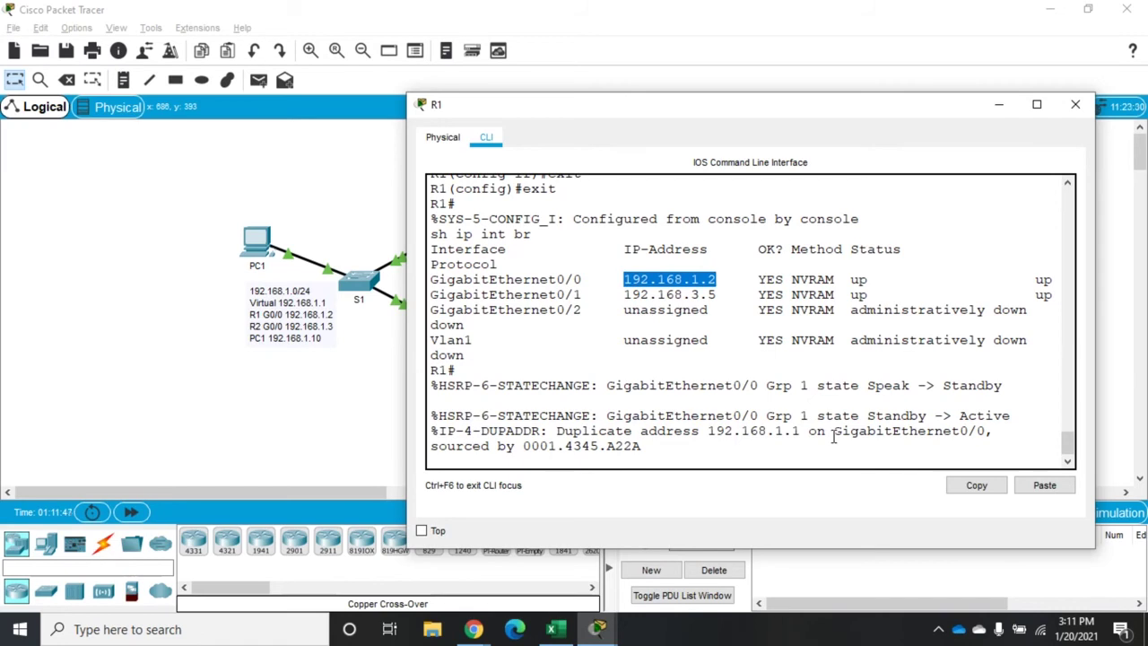
- Close R1's window and open R2's command line in a widened window
left_click(1077, 106)
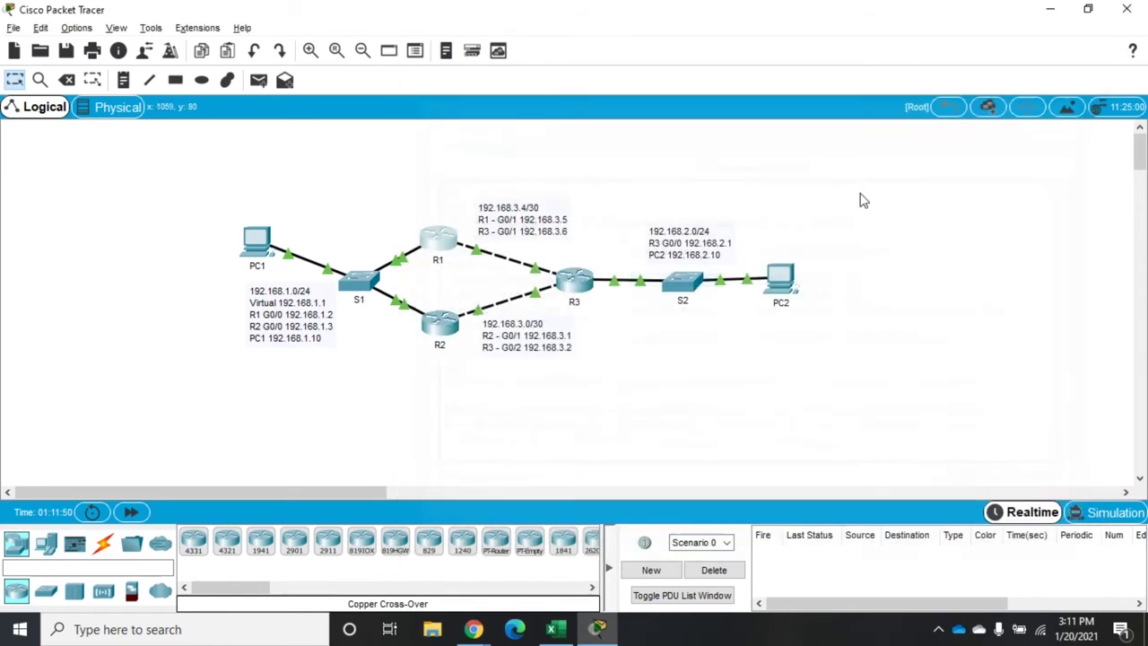
left_click(443, 321)
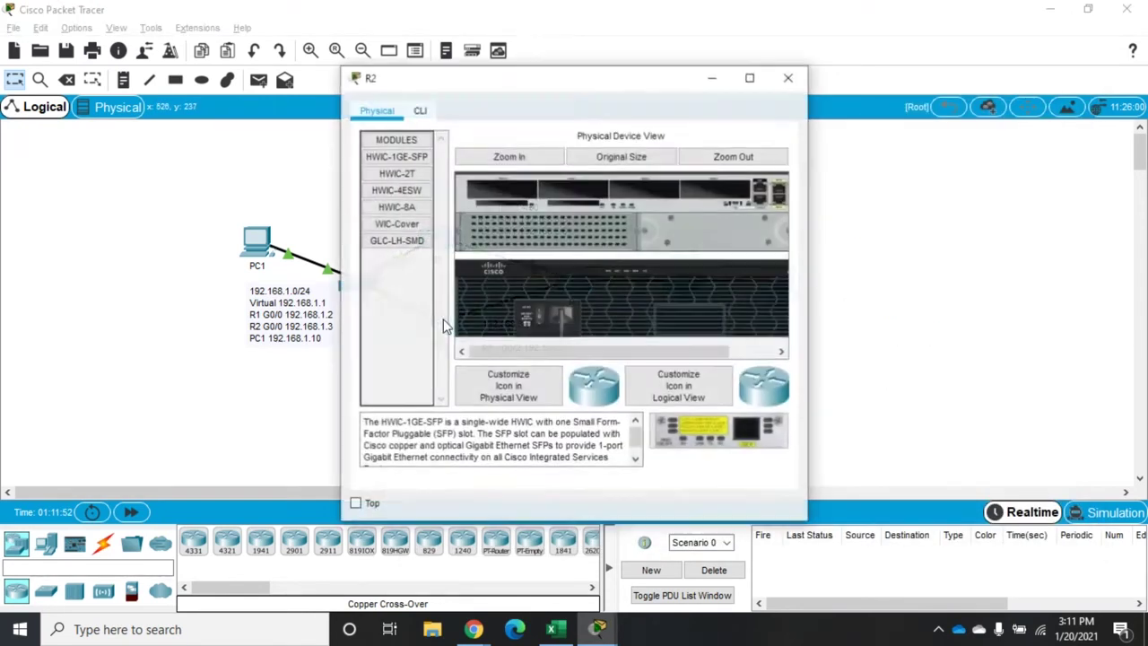
left_click_drag(808, 180, 1005, 165)
left_click(420, 110)
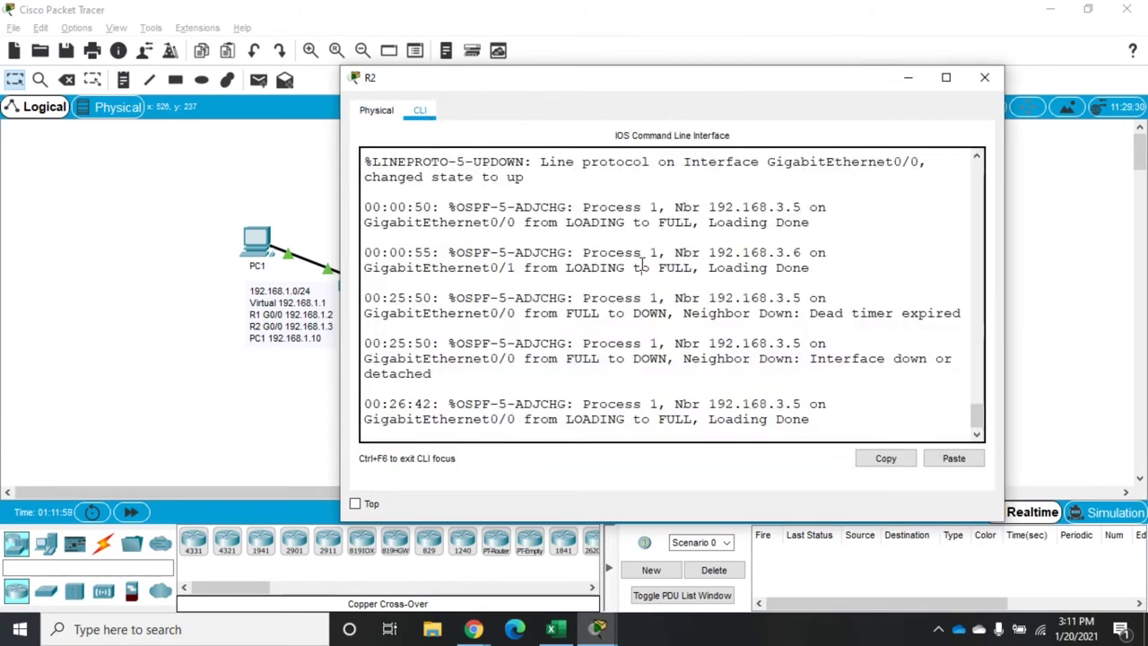
- Run 'en' and 'sh ip int br' on R2, showing G0/0 192.168.1.3 and G0/1 192.168.3.1 up
key("Return")
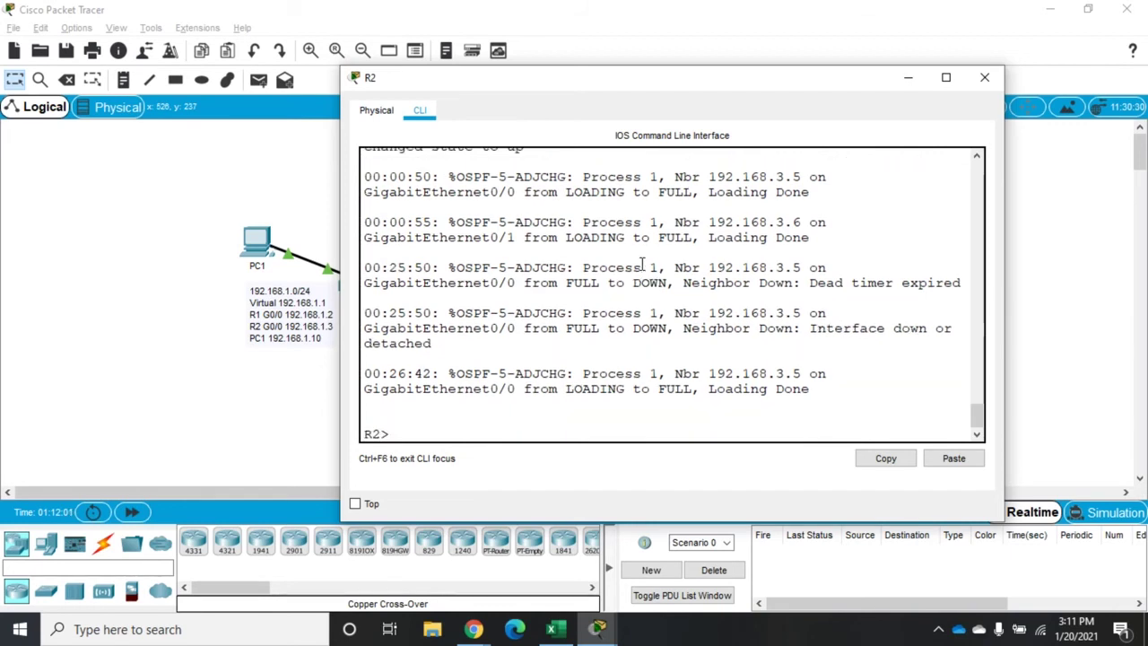
type("en")
key("Return")
type("sh ip int br")
key("Return")
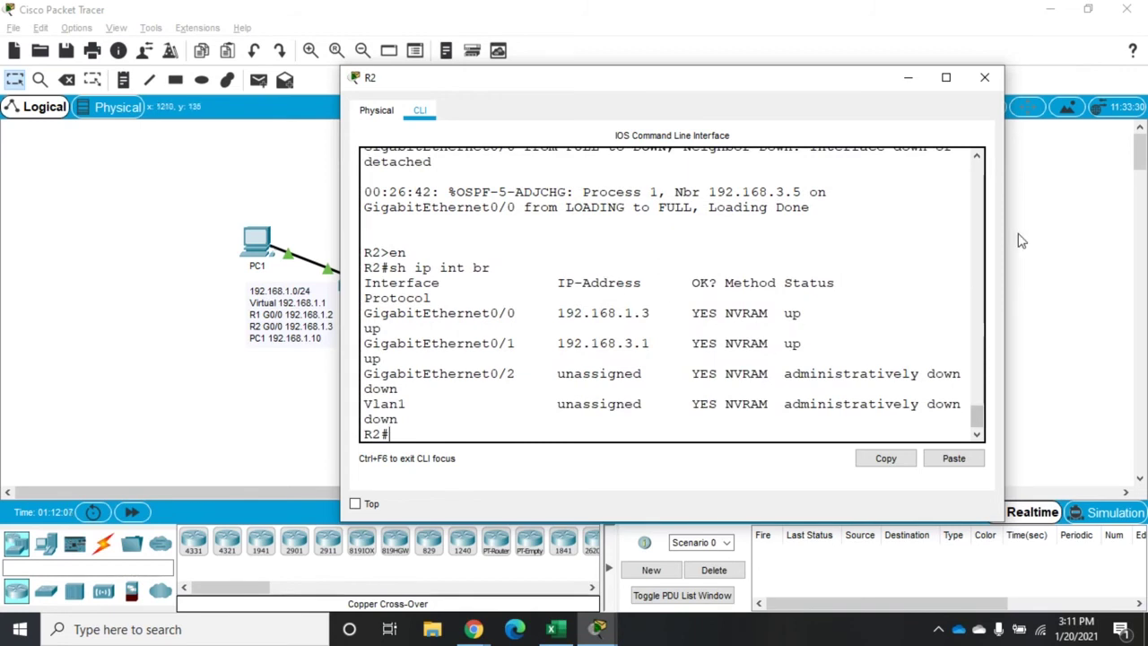
left_click_drag(1003, 235, 1069, 229)
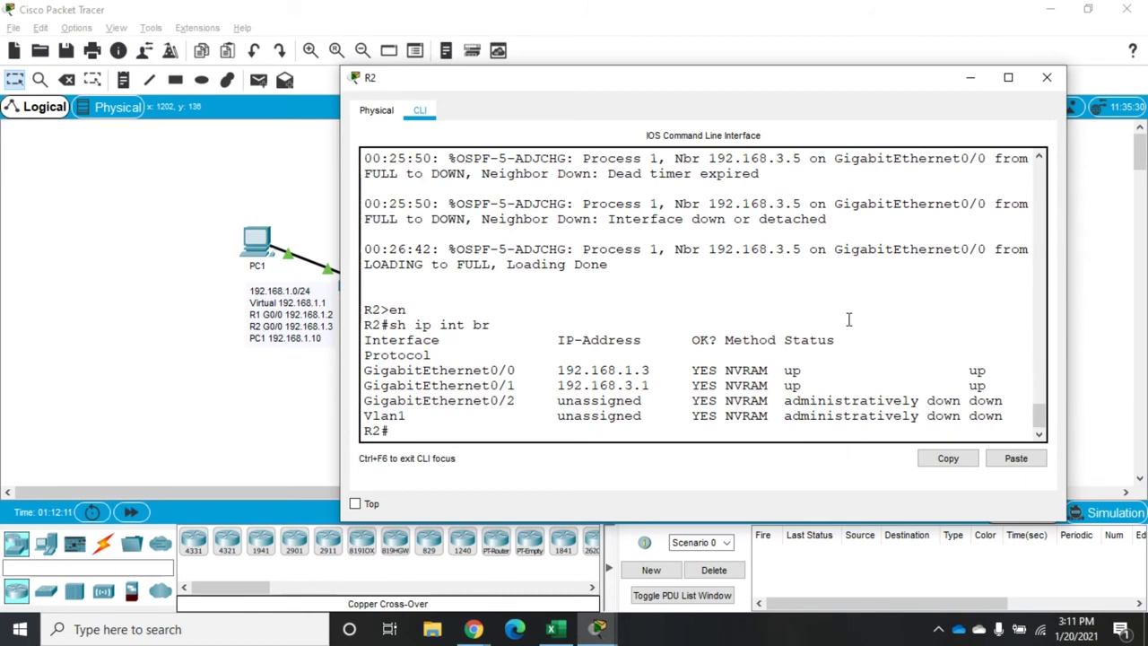
- On R2's G0/0 enter 'stand 1 ip 192.168.1.1' and 'stand ver 2'
type("config t")
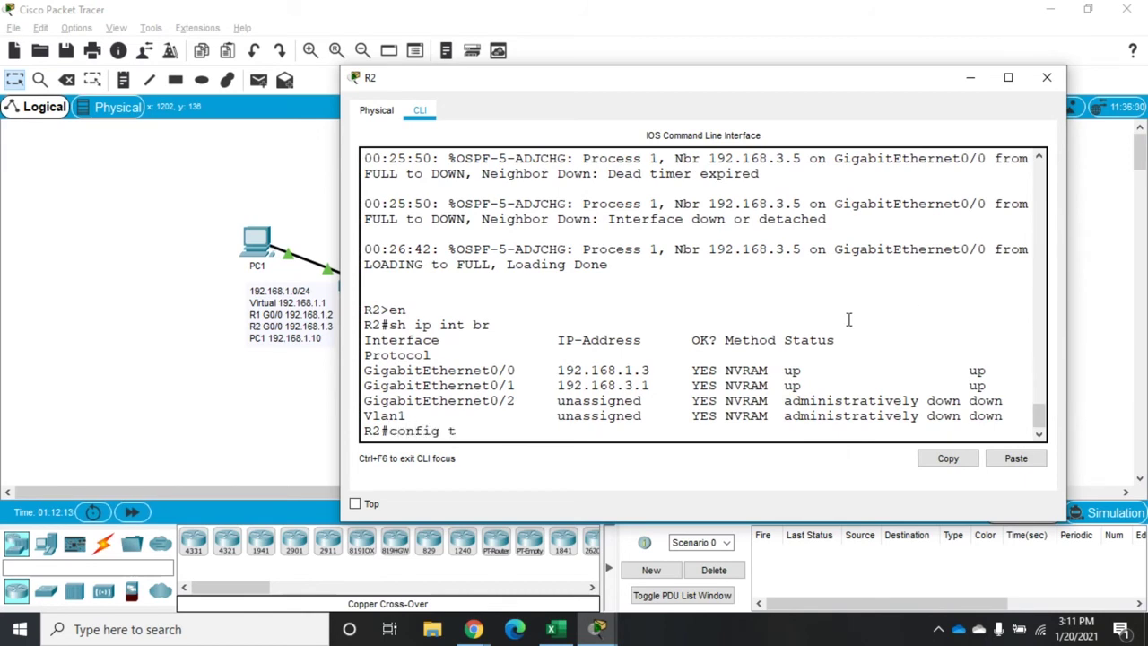
key("Return")
type("int")
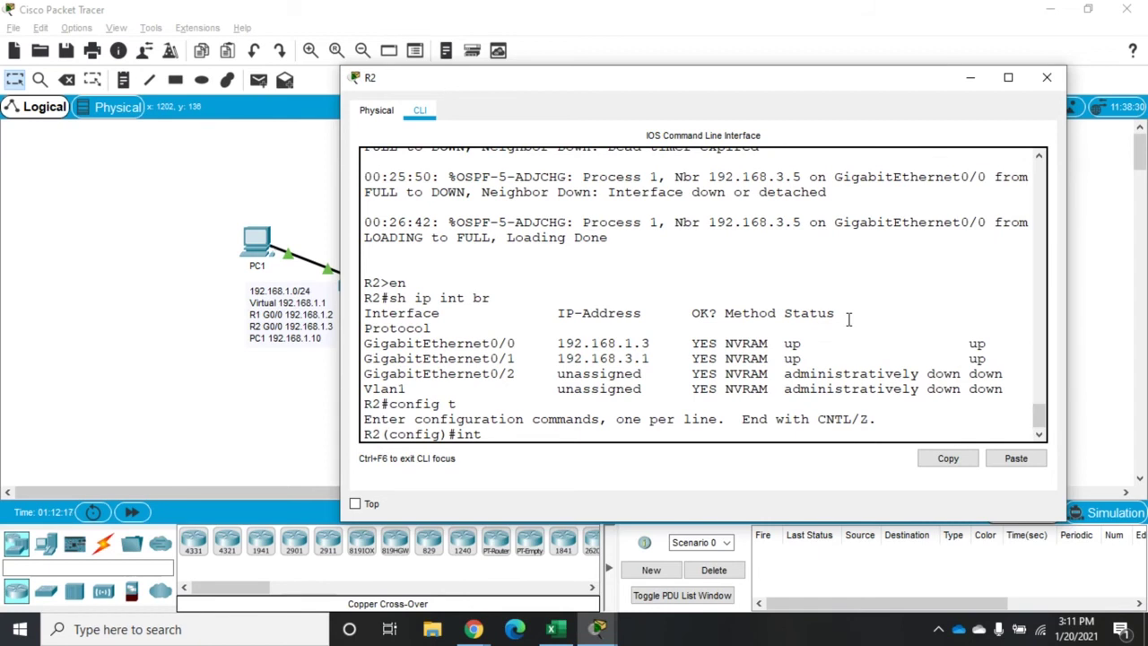
type(" g0/0")
key("Return")
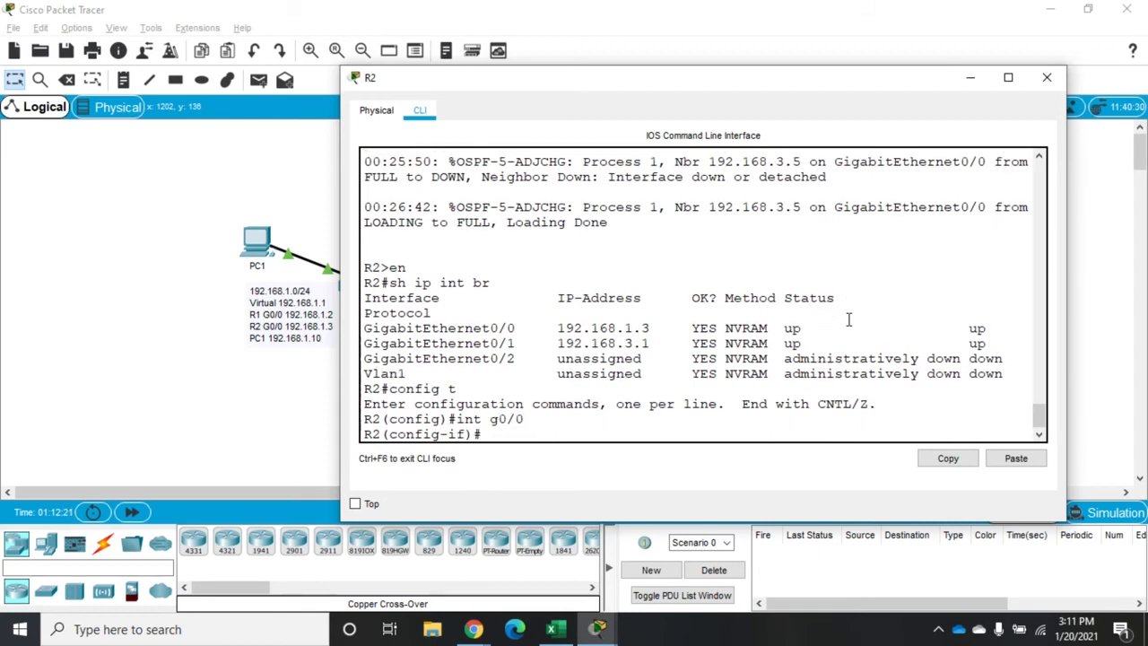
type("stand 1")
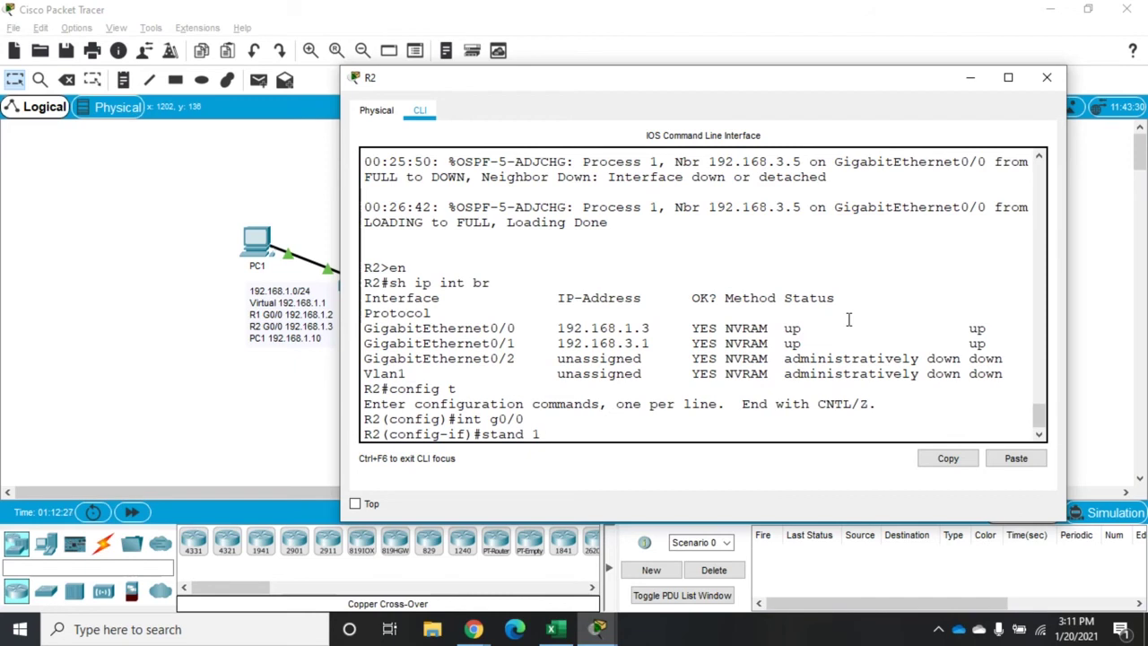
type(" ip 192.168.1.1")
key("Return")
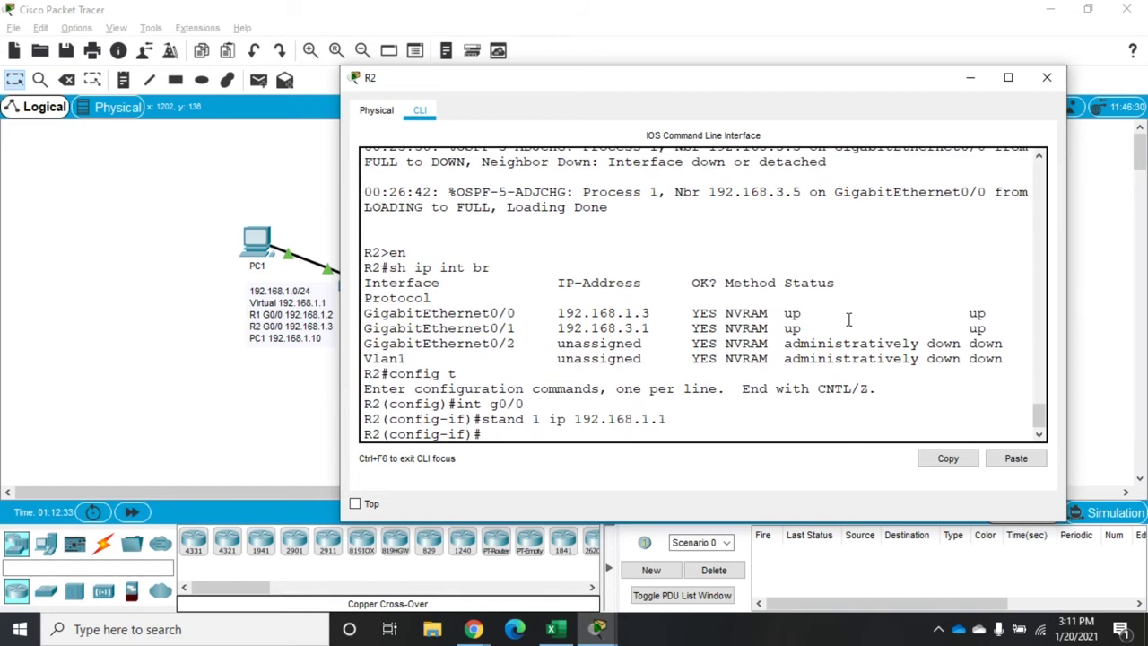
type("stand ")
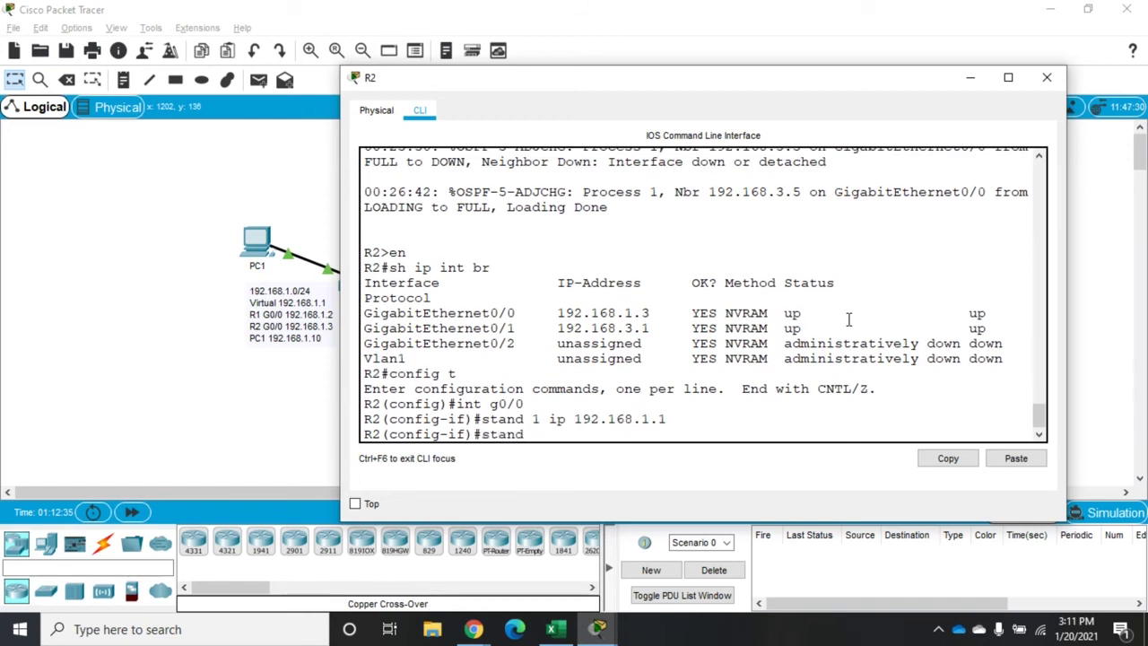
type("ver 2")
key("Return")
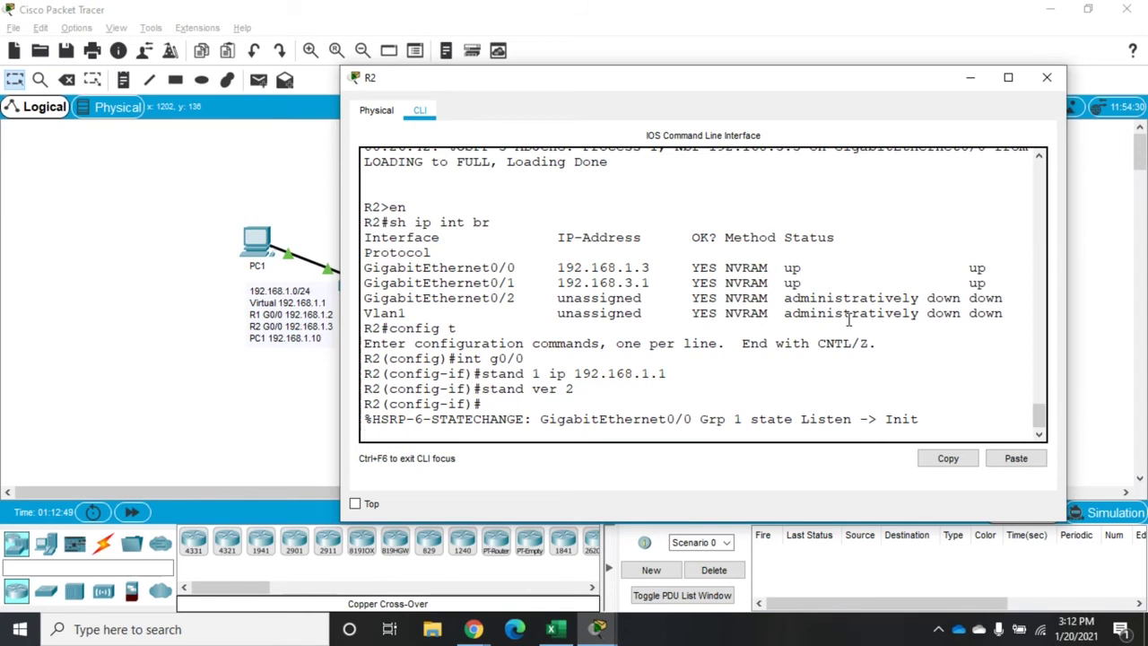
left_click(1047, 77)
- Set PC1's IPv4 address to 192.168.1.10 in its IP Configuration
left_click(256, 244)
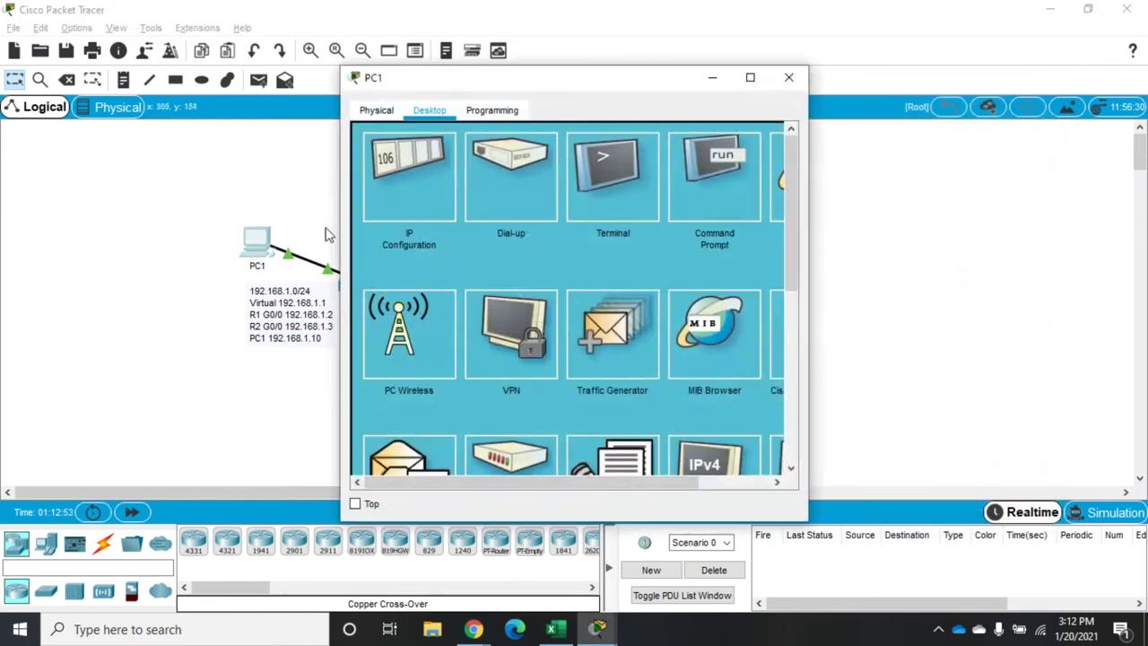
left_click(391, 176)
left_click(542, 227)
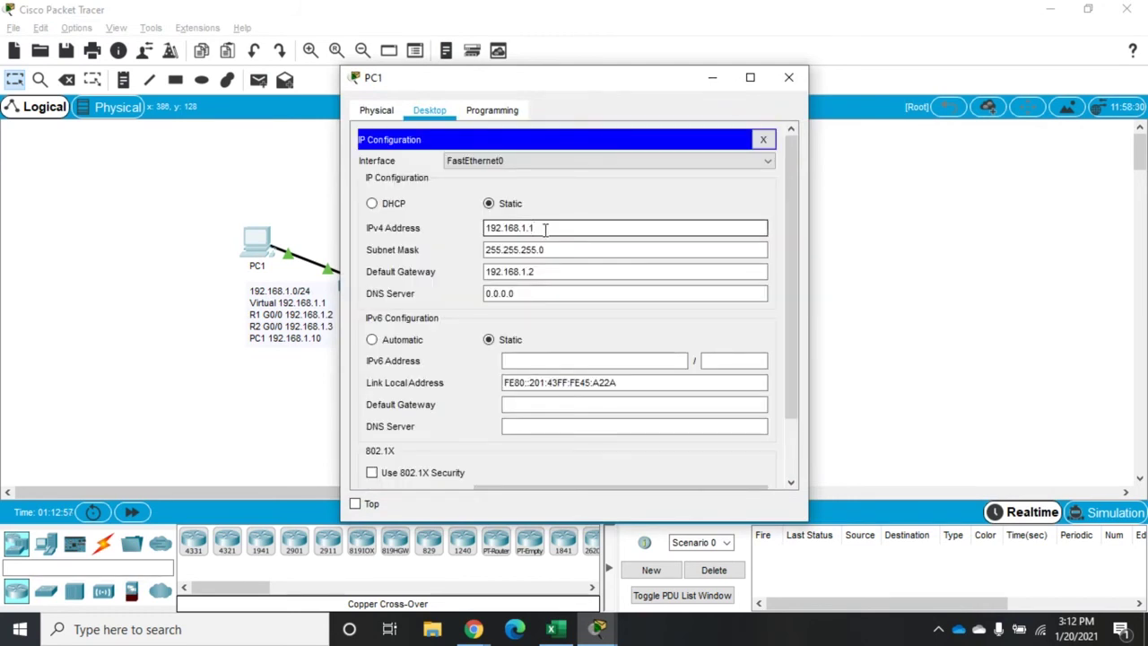
type("0")
- Change PC1's default gateway to 192.168.1.1 and bring up its Command Prompt
left_click(556, 269)
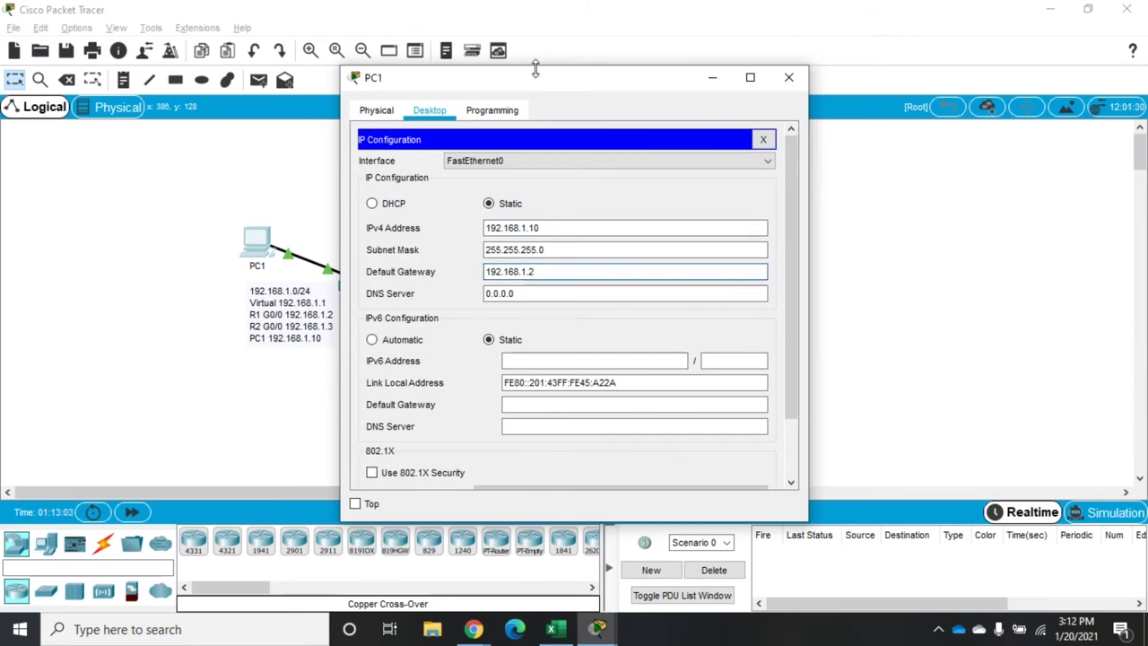
left_click_drag(532, 87, 731, 69)
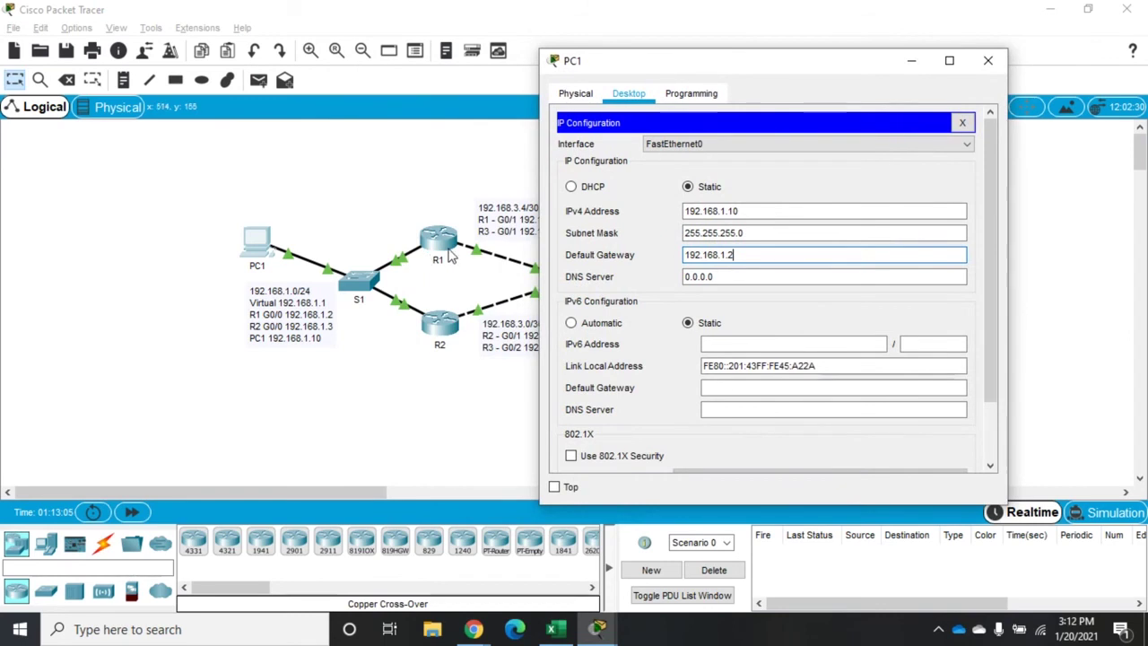
key("BackSpace")
type("1")
key("Tab")
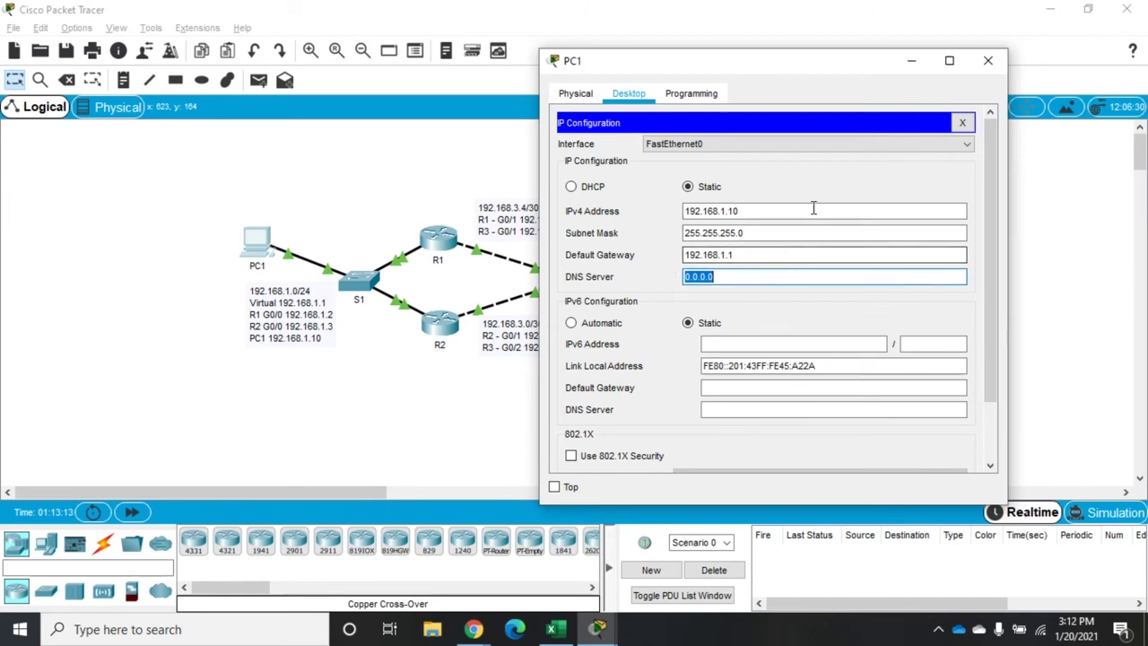
left_click(961, 122)
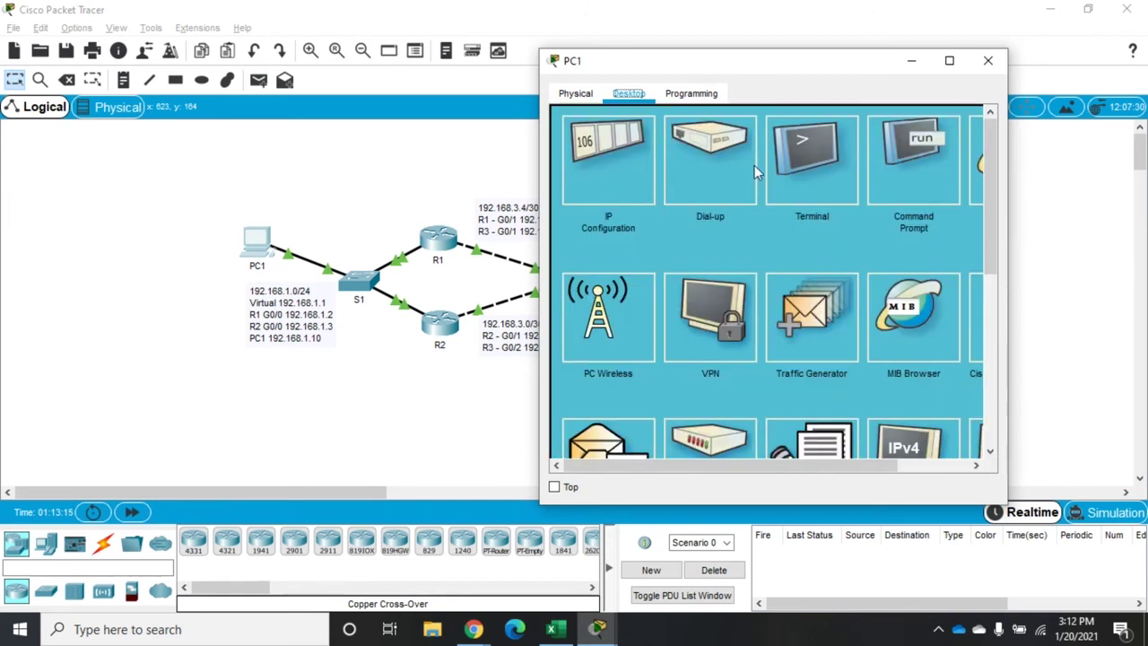
left_click(924, 182)
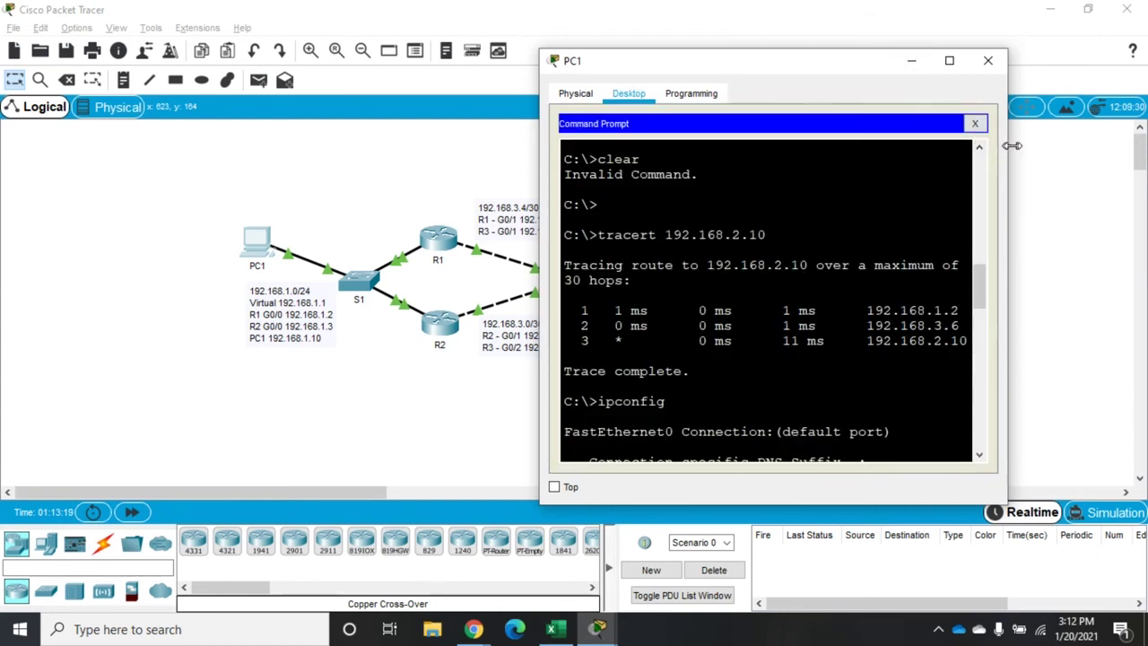
- Ping the virtual gateway 192.168.1.1 from PC1, receiving 4 of 4 replies
left_click_drag(1012, 146, 1141, 127)
key("Return")
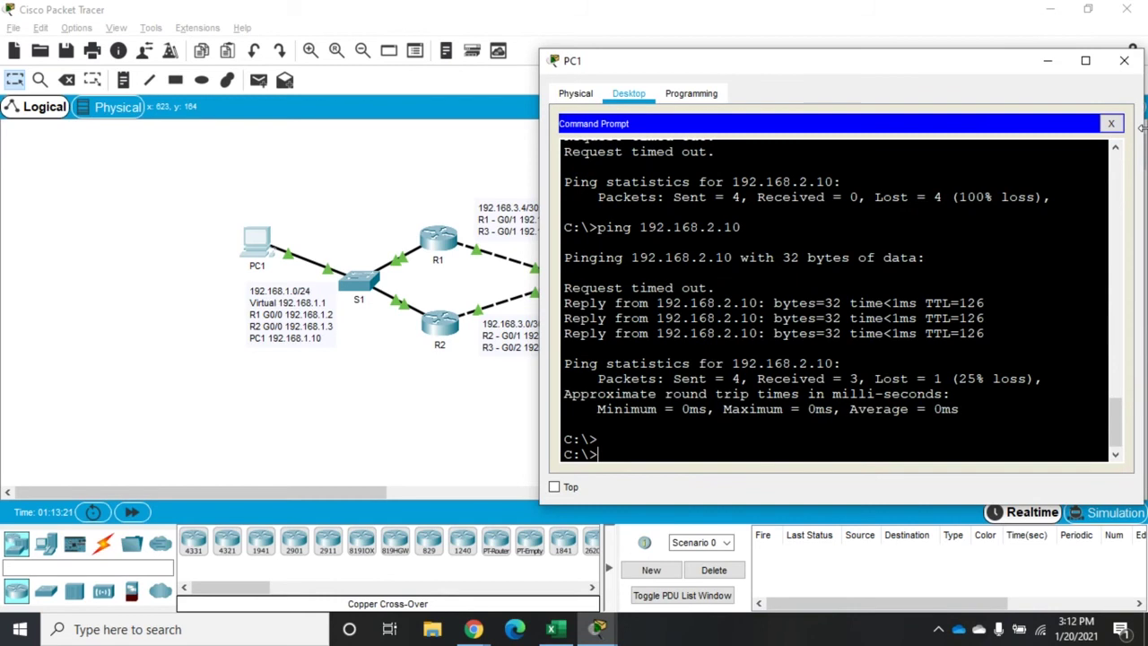
type("ping 192.168.1.1")
key("Return")
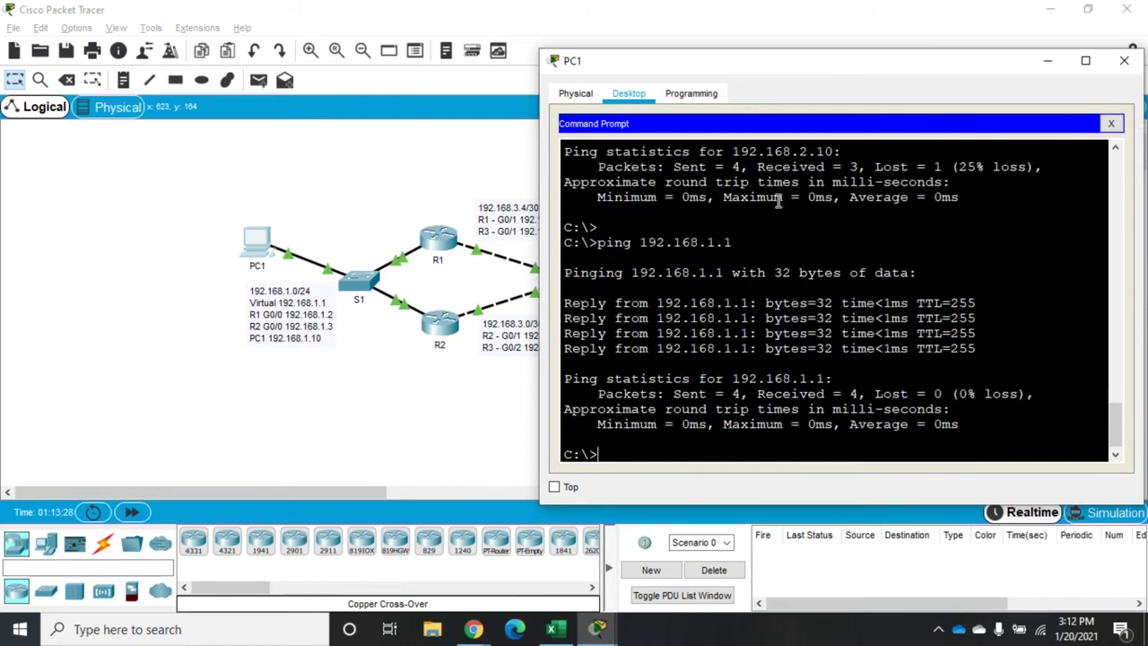
left_click_drag(752, 66, 726, 62)
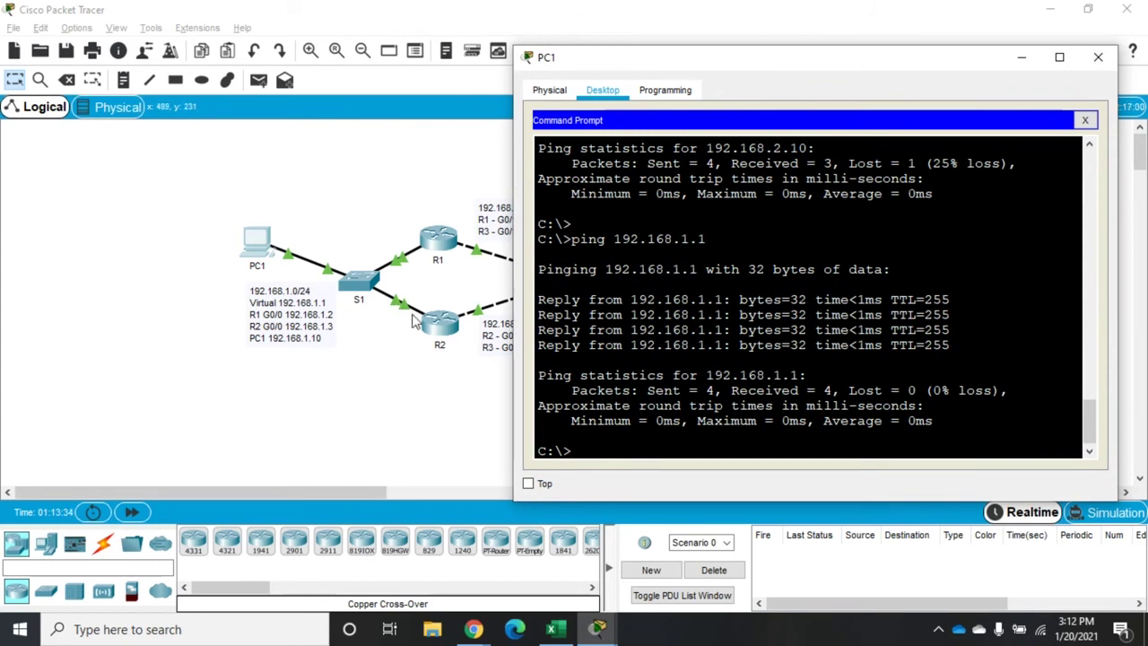
left_click(439, 244)
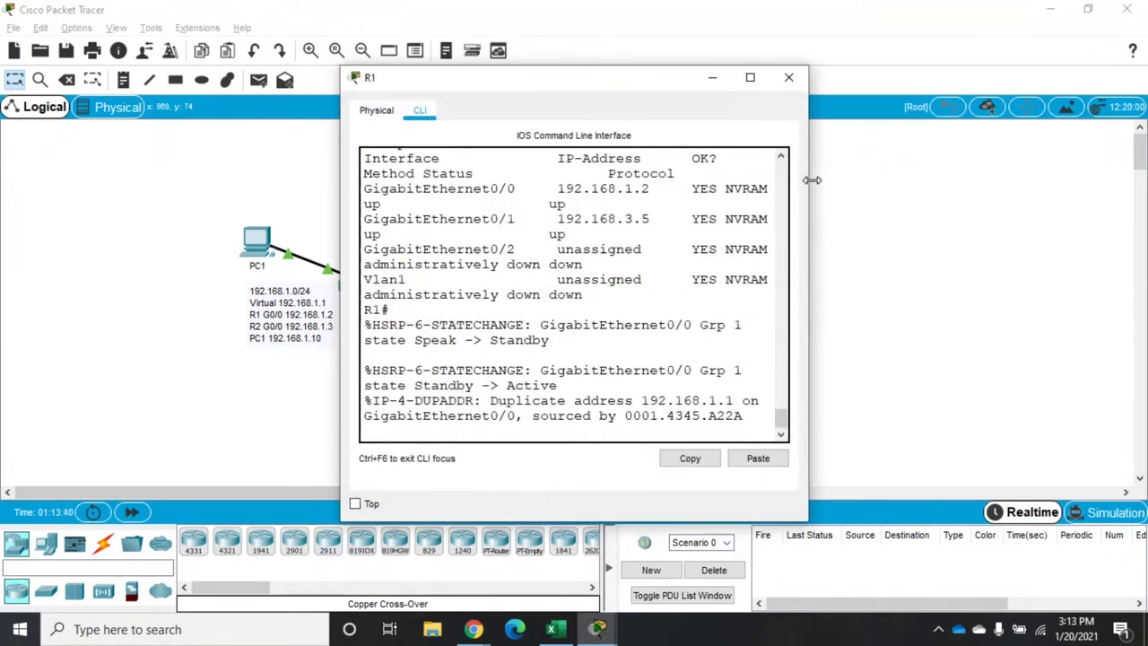
- Run 'sh stand' on R1, confirming Active with priority 200 and 192.168.1.3 as standby
left_click_drag(812, 179, 1003, 179)
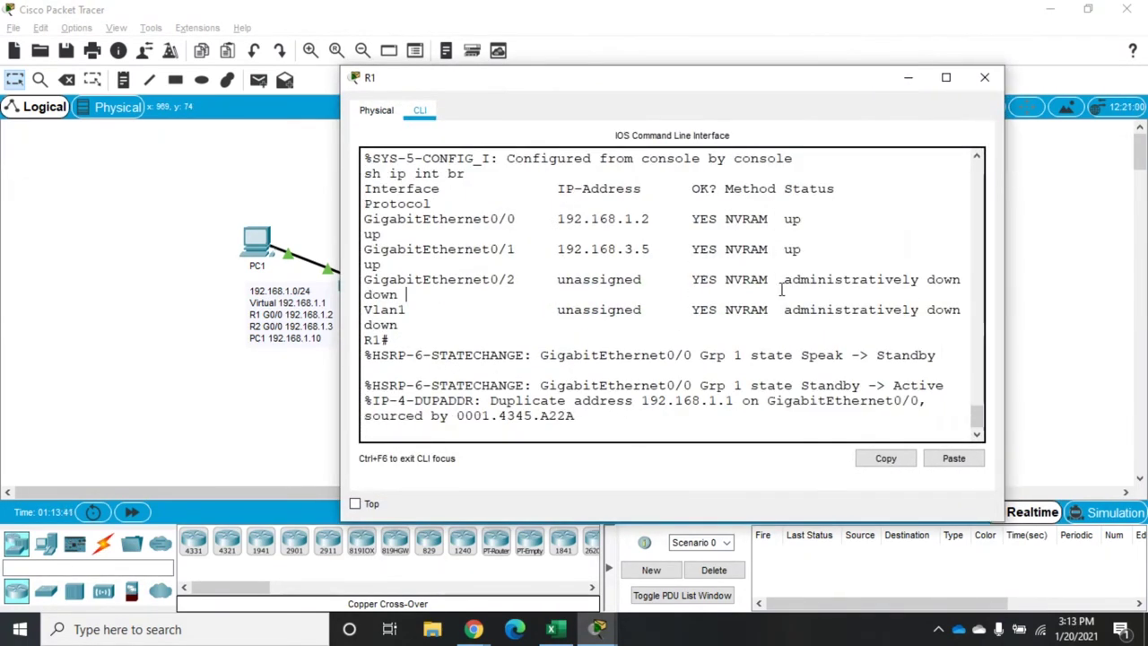
key("Return")
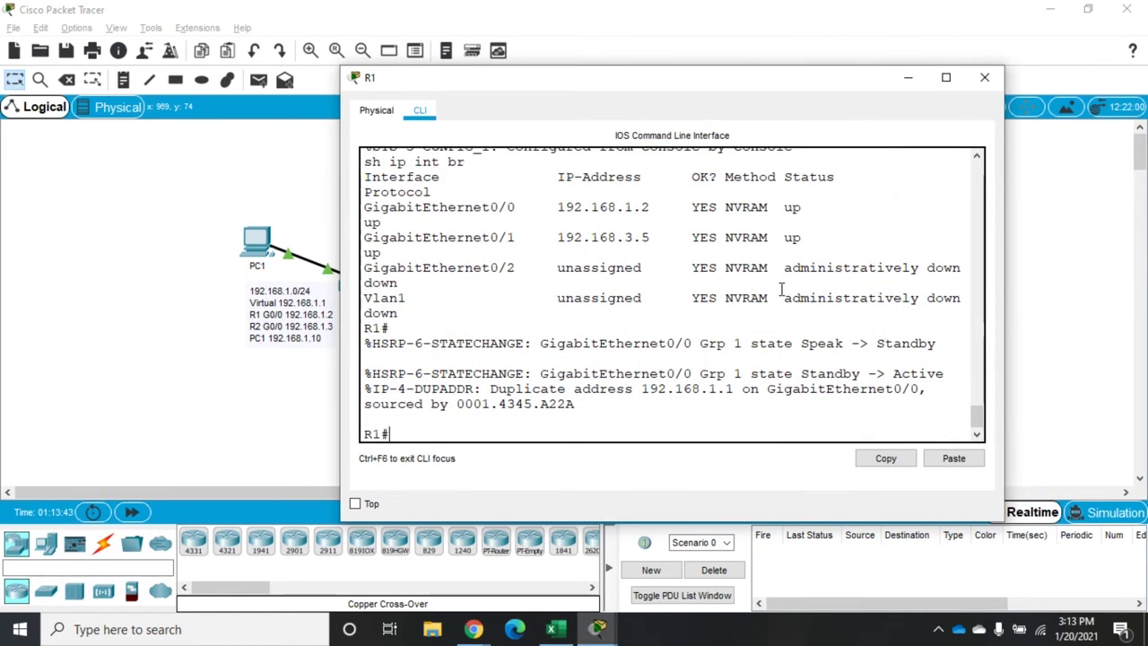
type("sh stand")
key("Return")
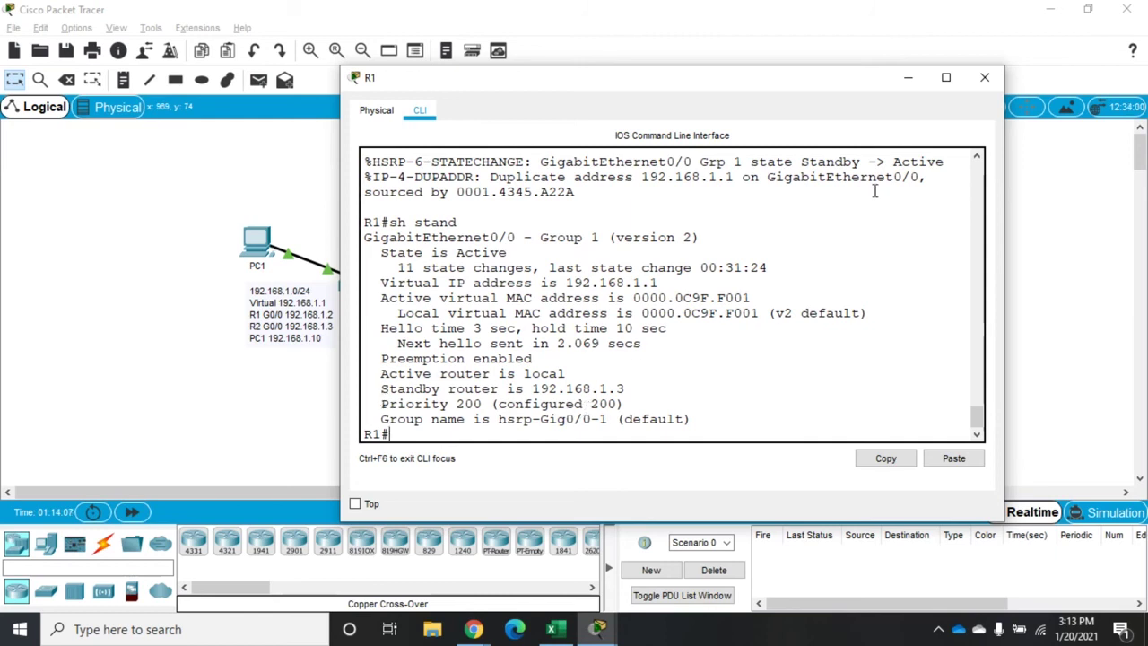
- On R2 run 'end' then 'sh stand', showing Standby priority 100 behind active 192.168.1.2
left_click(987, 79)
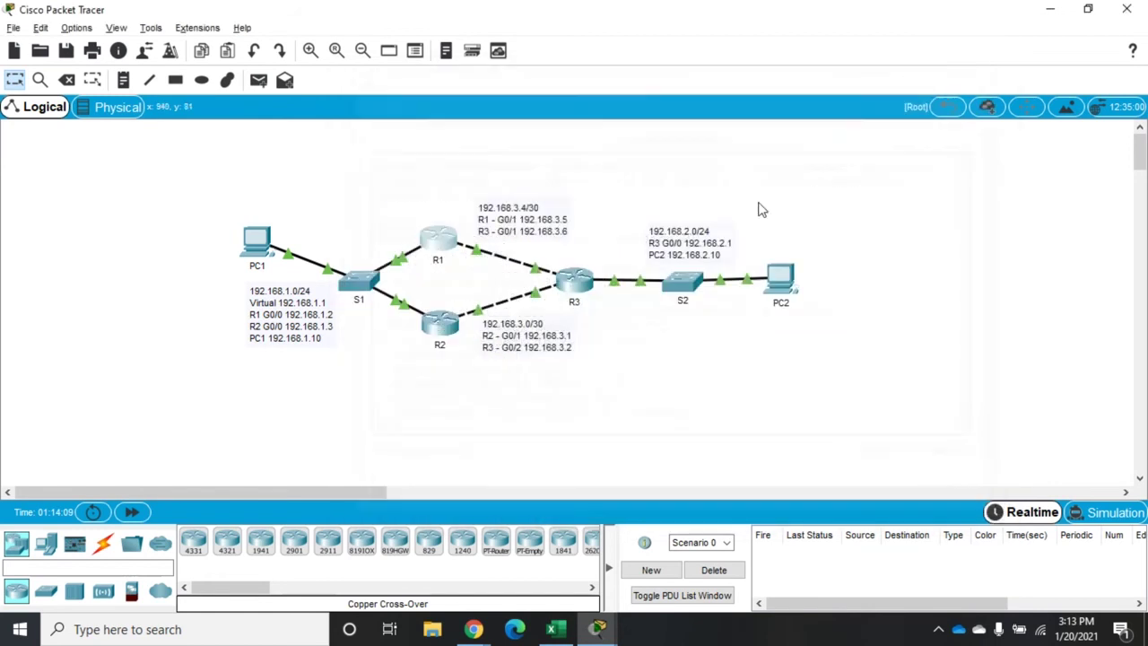
left_click(442, 326)
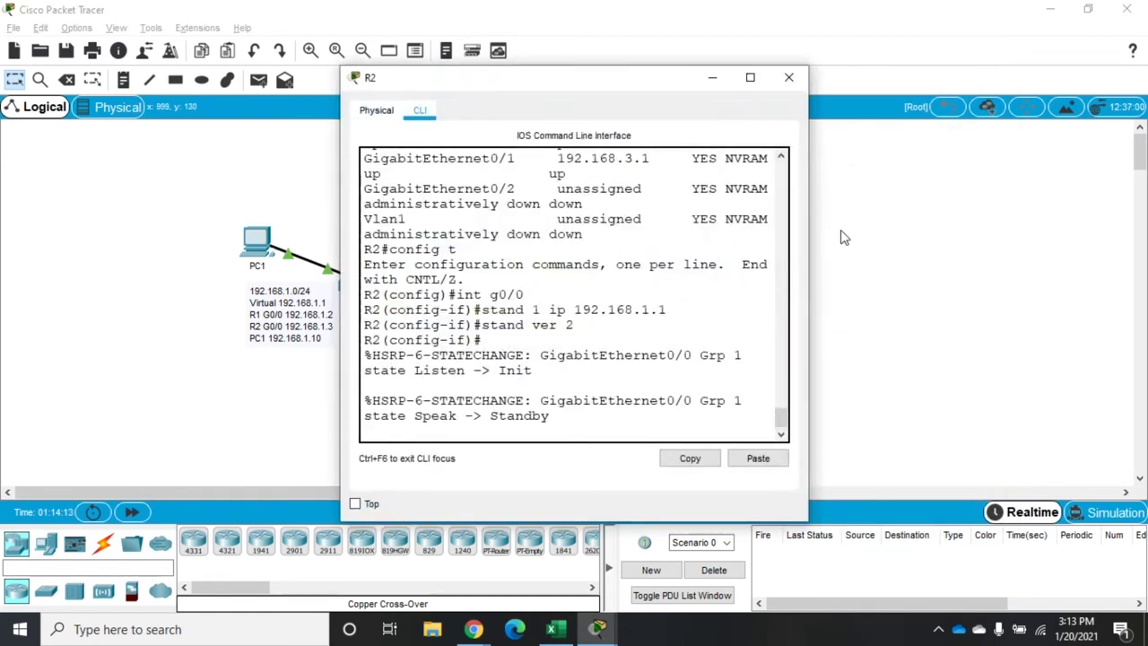
left_click_drag(810, 230, 1020, 258)
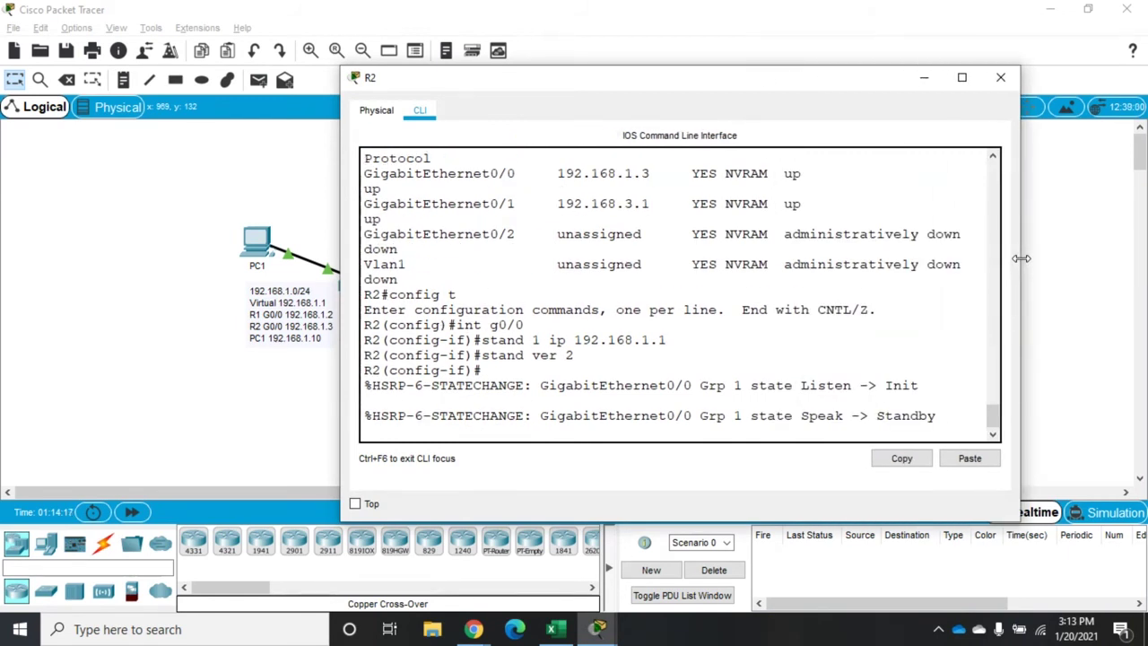
key("Return")
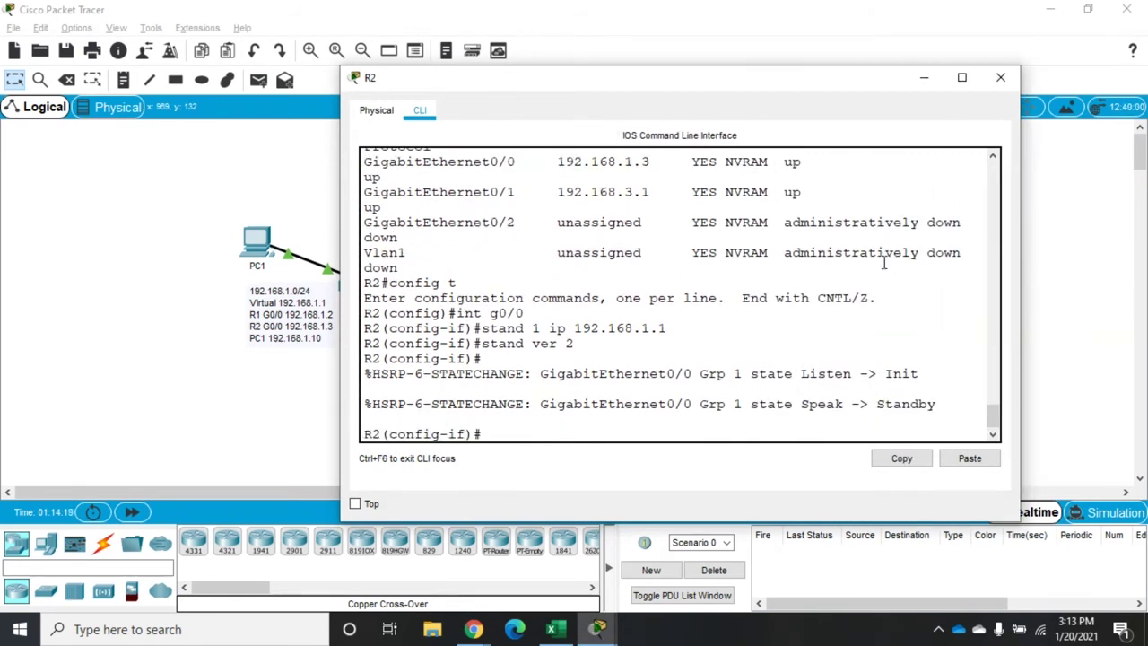
type("end")
key("Return")
type("sh stand")
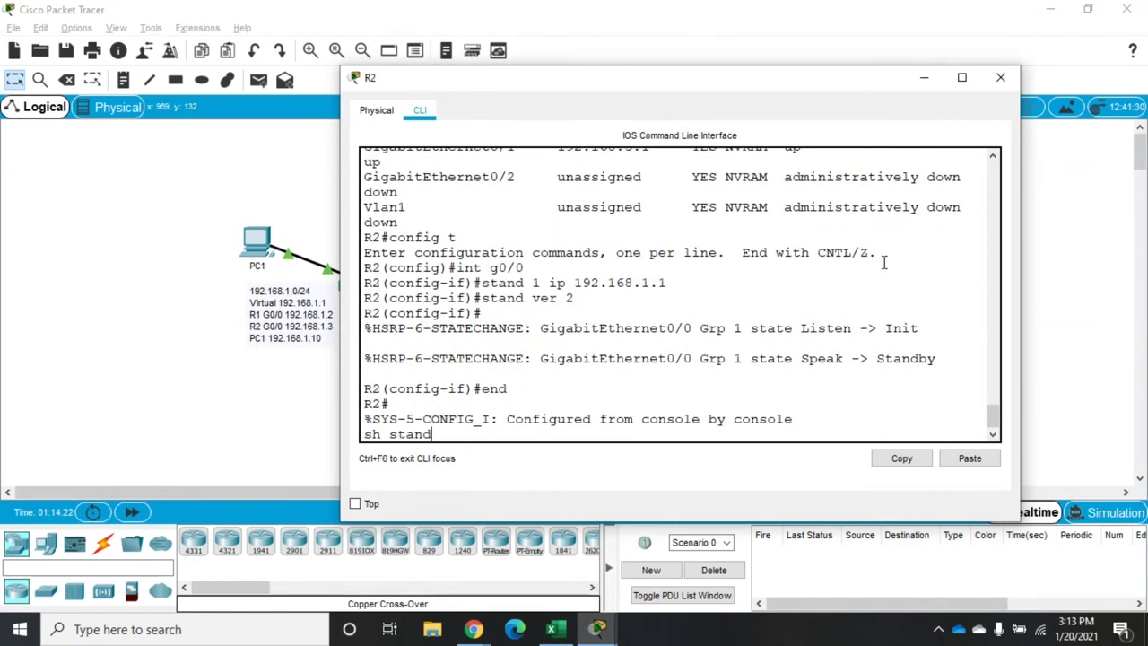
key("Return")
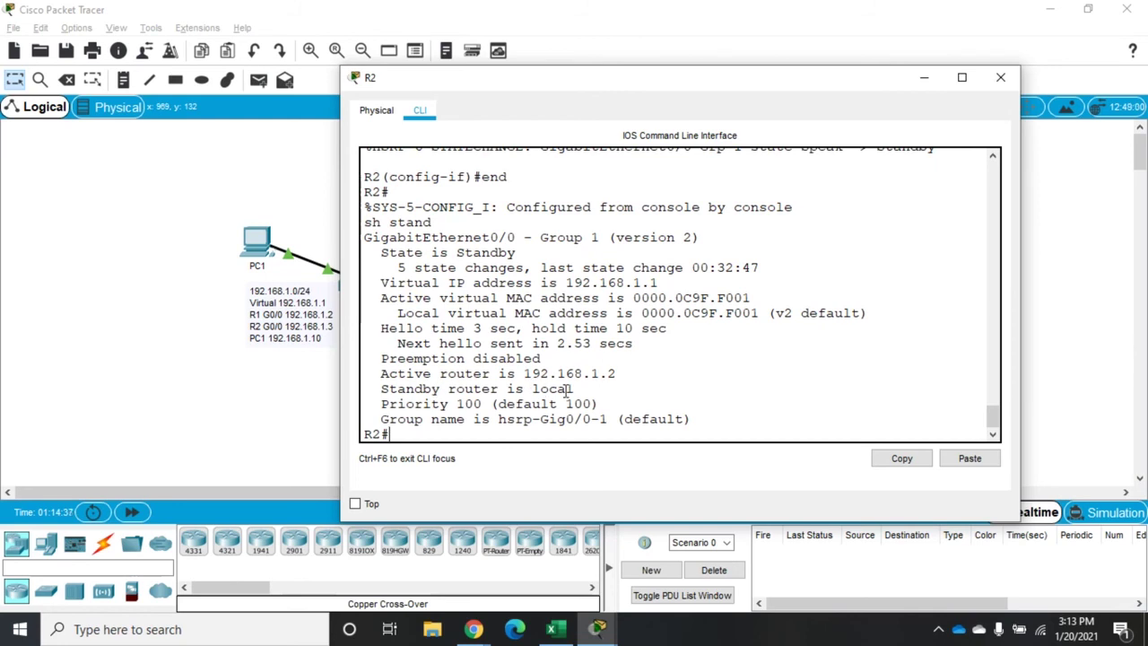
- Run 'tracert 192.168.2.10' from PC1, passing through 192.168.1.2 and 192.168.3.6
left_click(1001, 78)
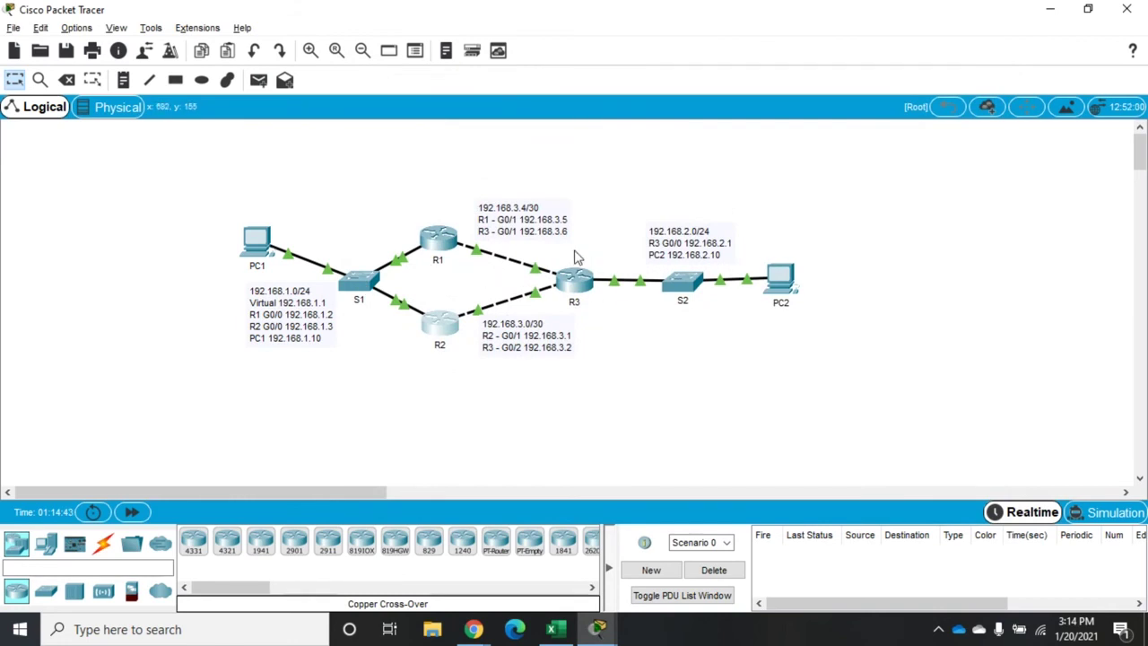
left_click(255, 244)
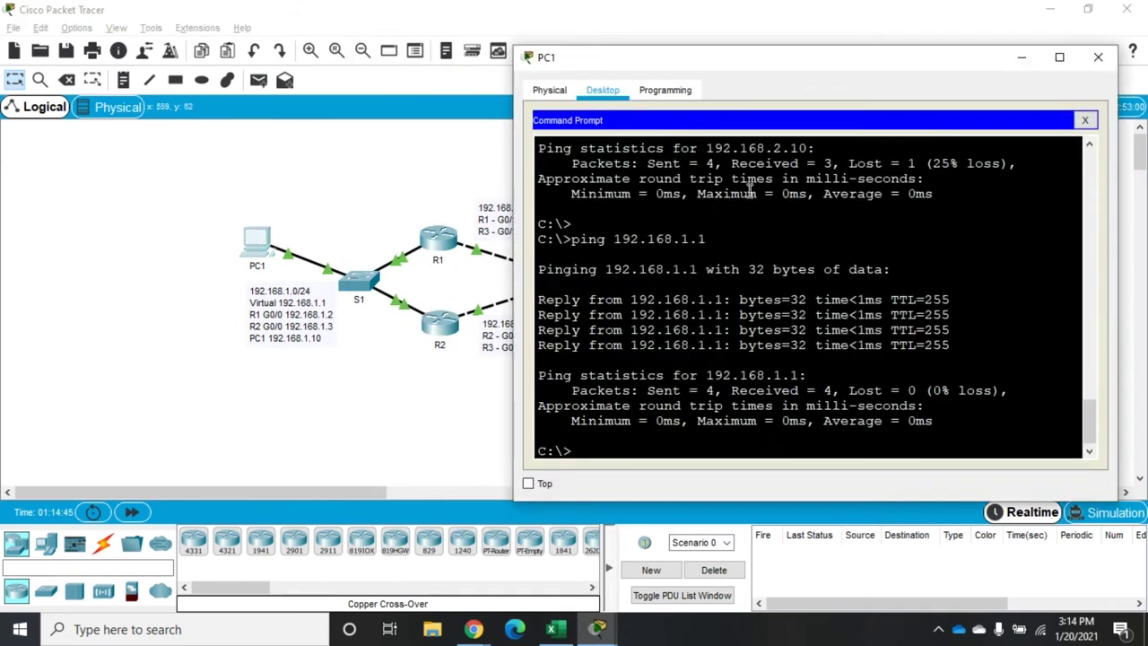
type("tracer")
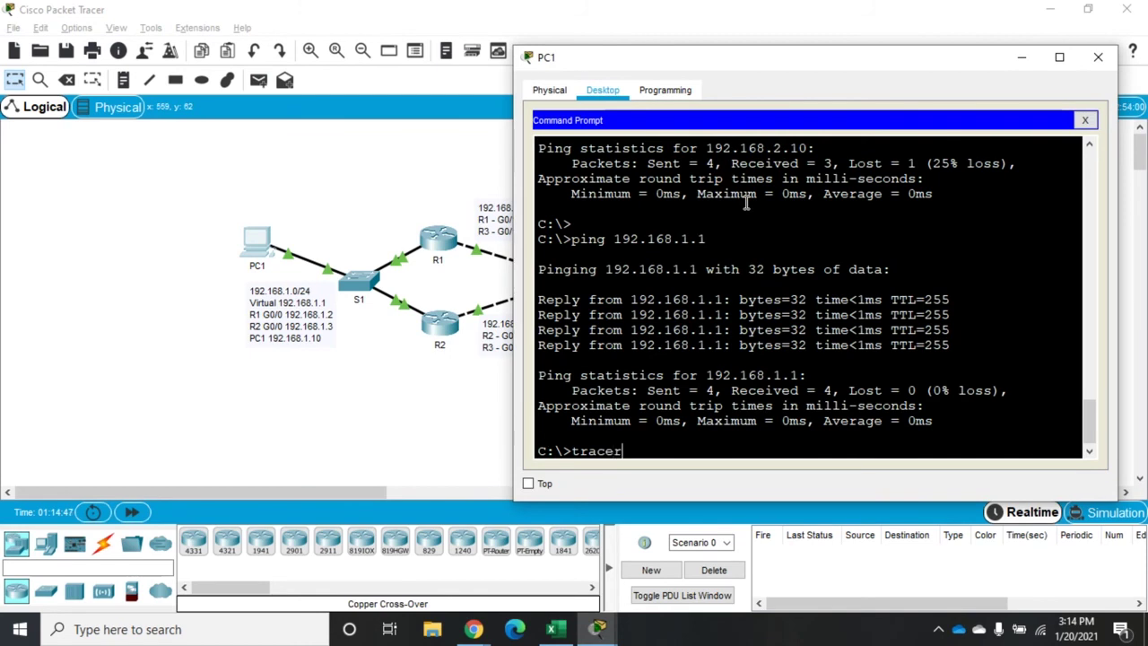
type("t 192.168.2.10")
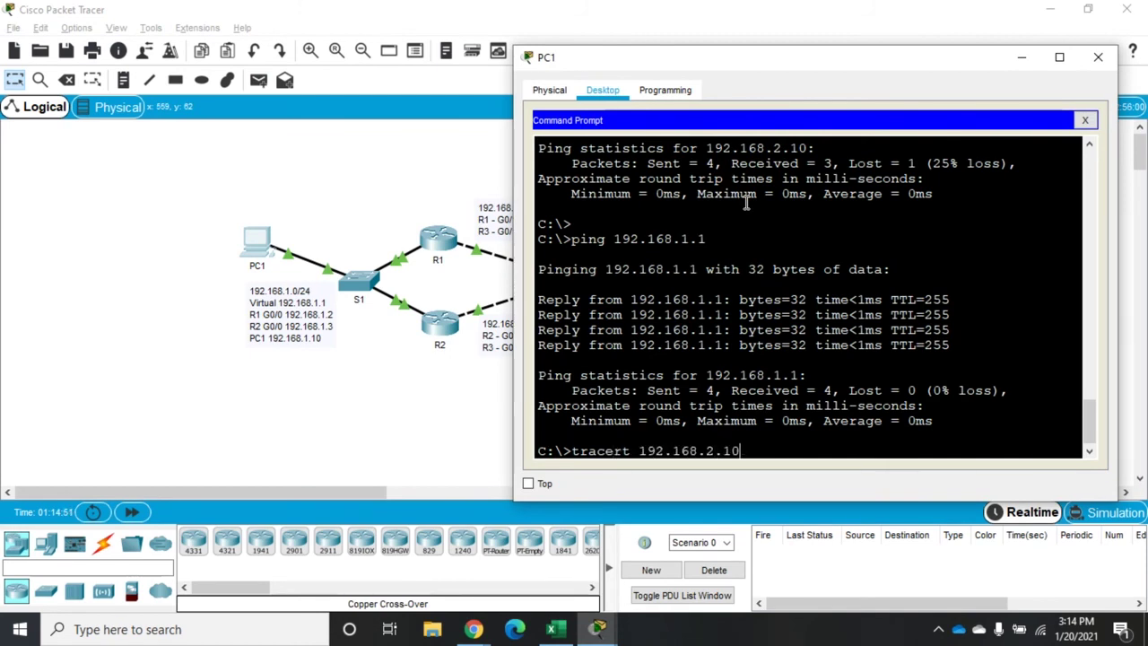
key("Return")
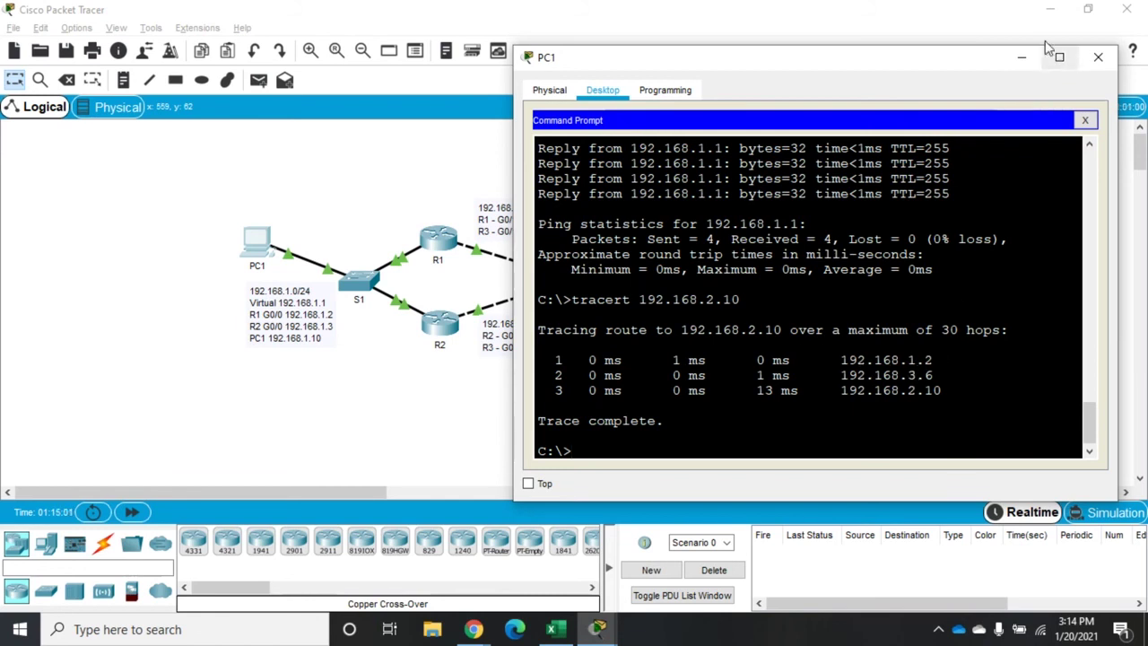
left_click(1022, 57)
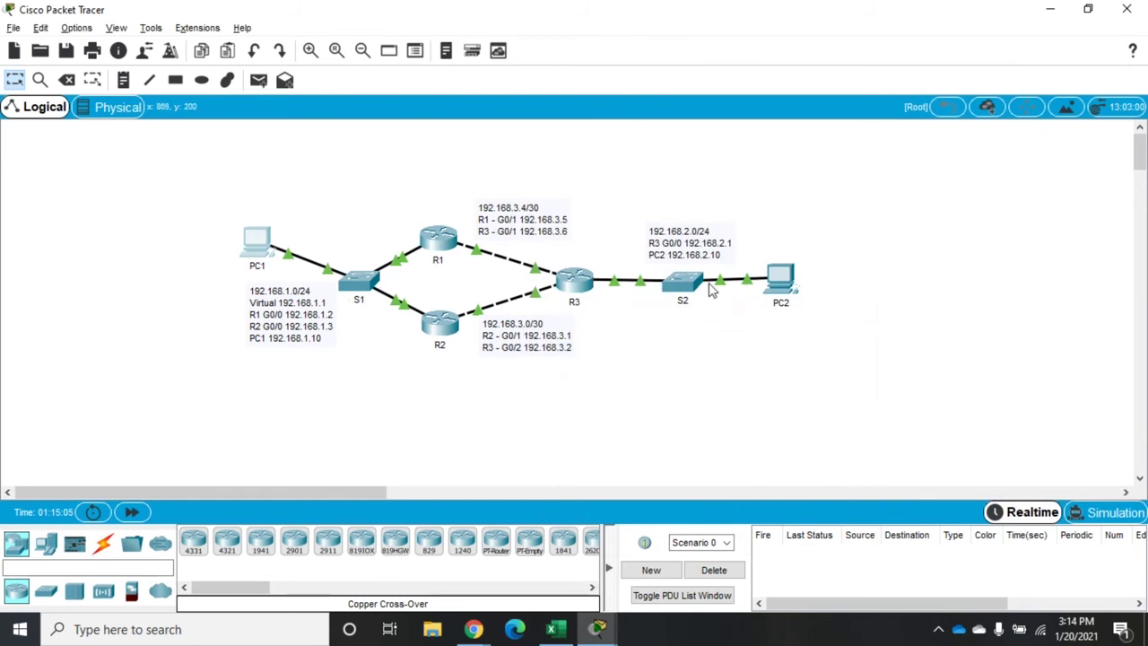
- Shut down R1's G0/0 with 'config t', 'int g0/0', 'shut', dropping HSRP to Init
left_click(446, 248)
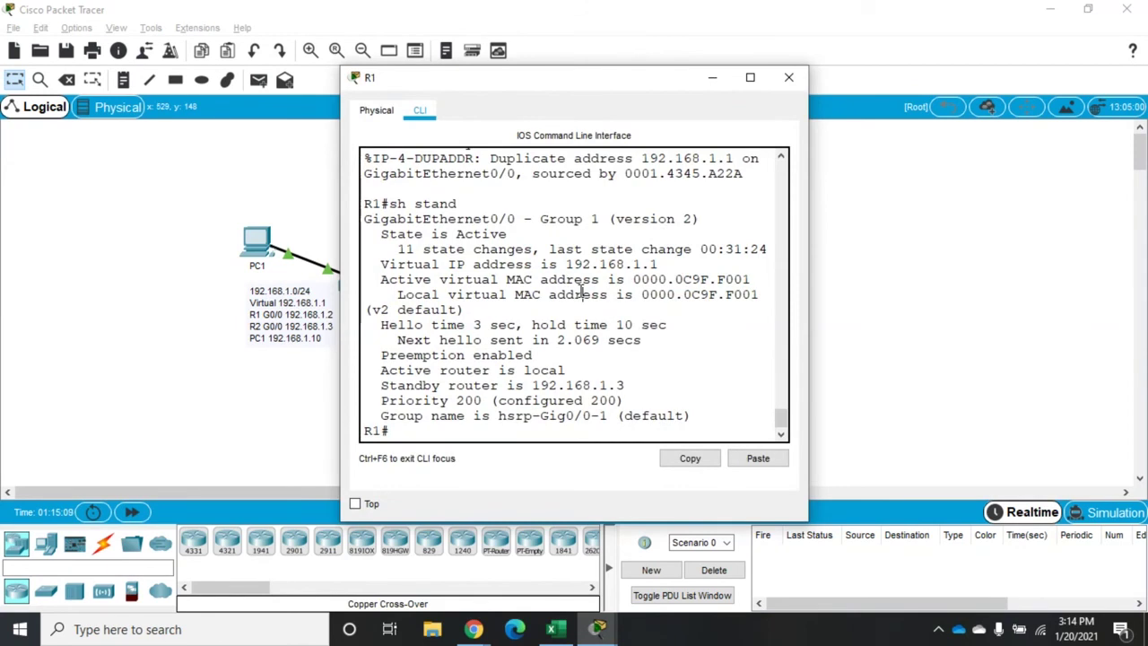
type("config t")
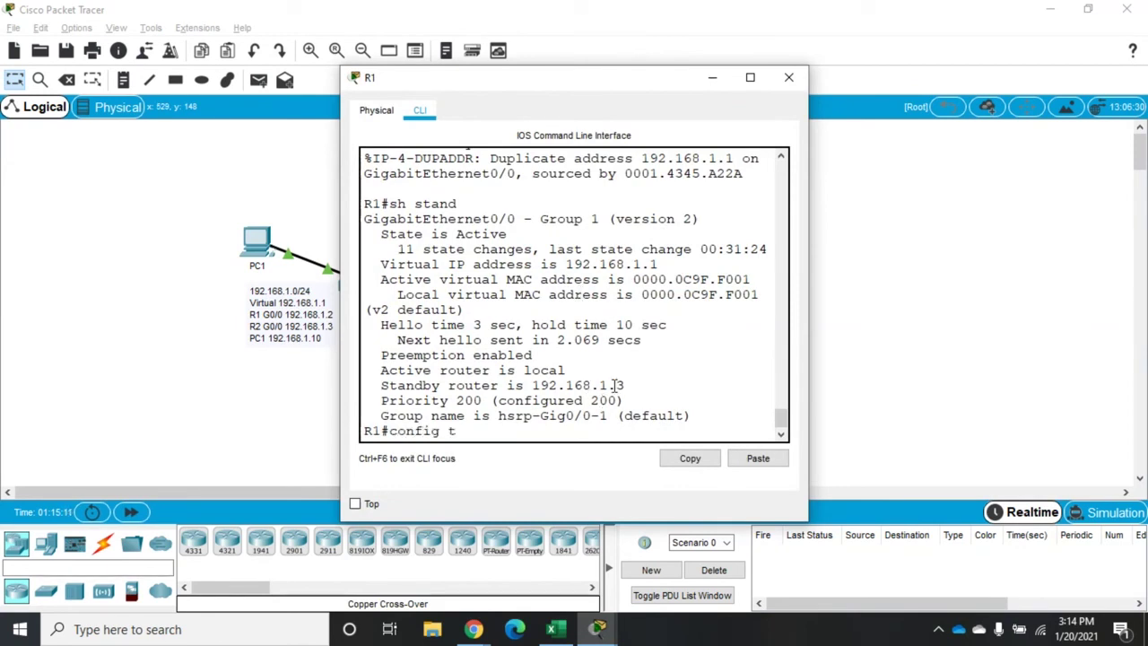
key("Return")
type("int g0")
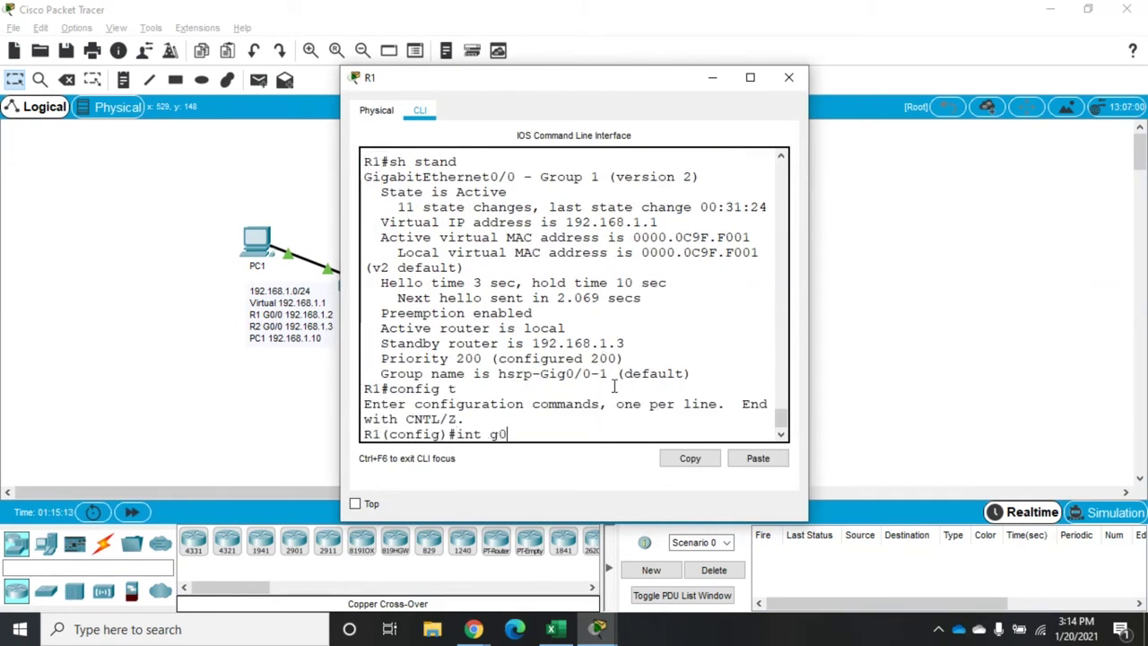
type("/0")
key("Return")
type("shut")
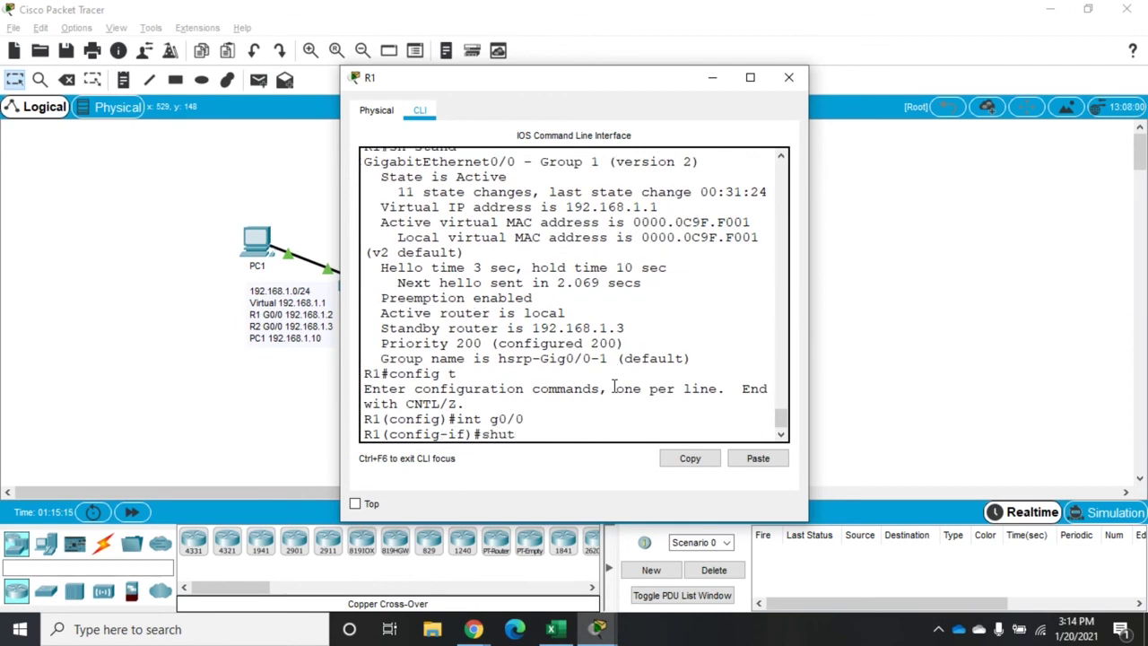
key("Return")
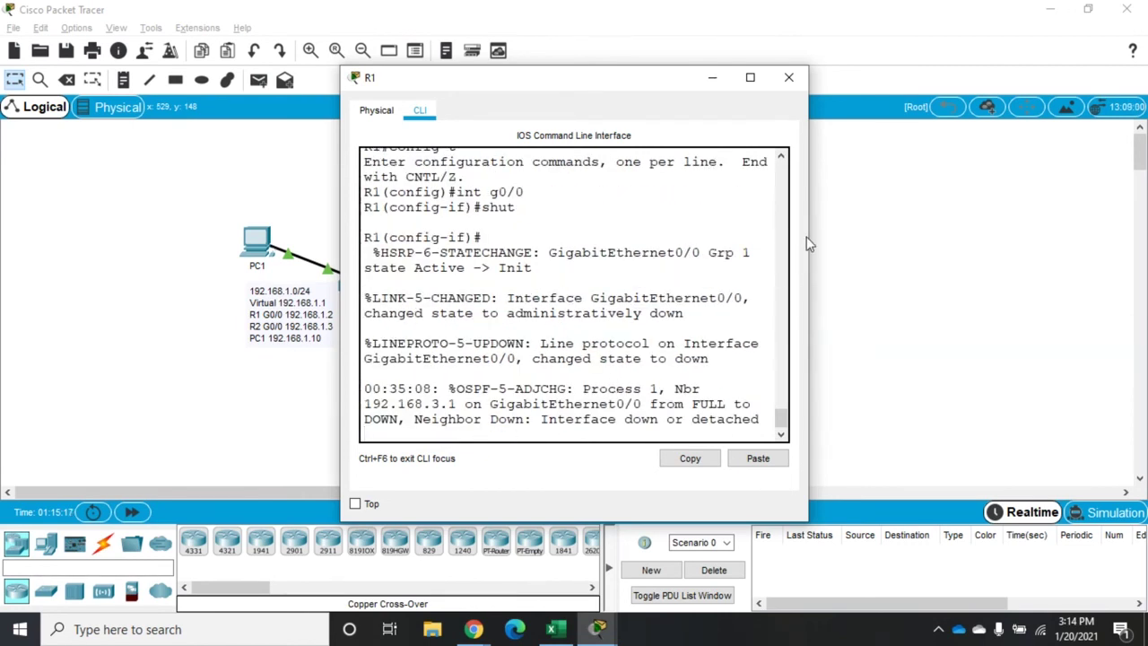
left_click_drag(808, 235, 969, 216)
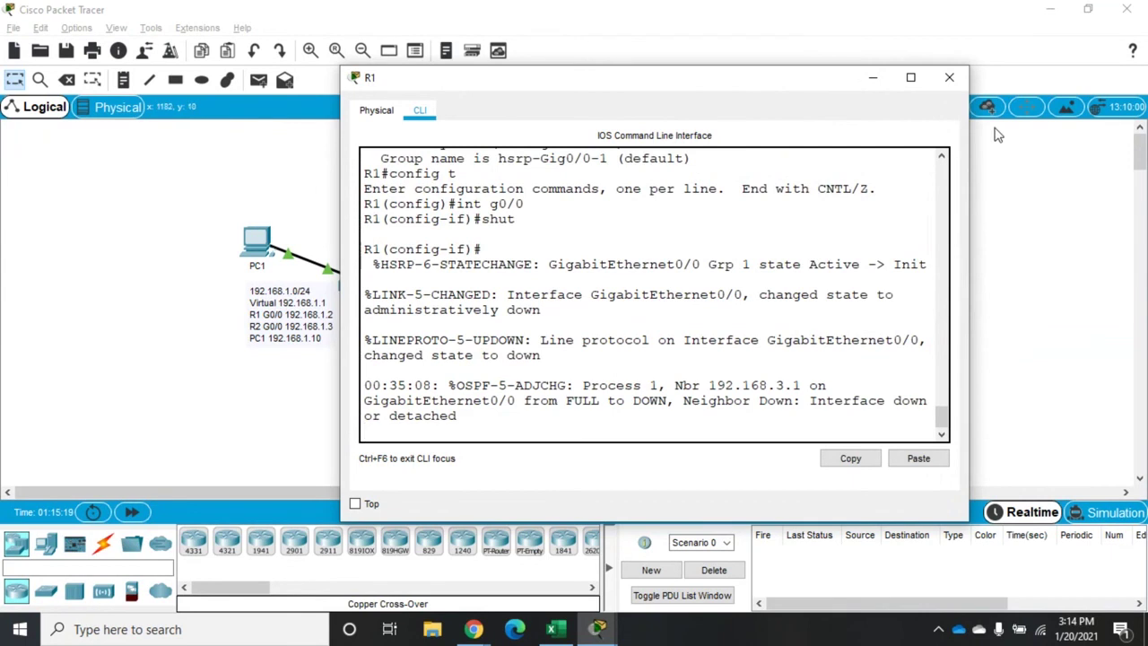
left_click_drag(779, 86, 1015, 133)
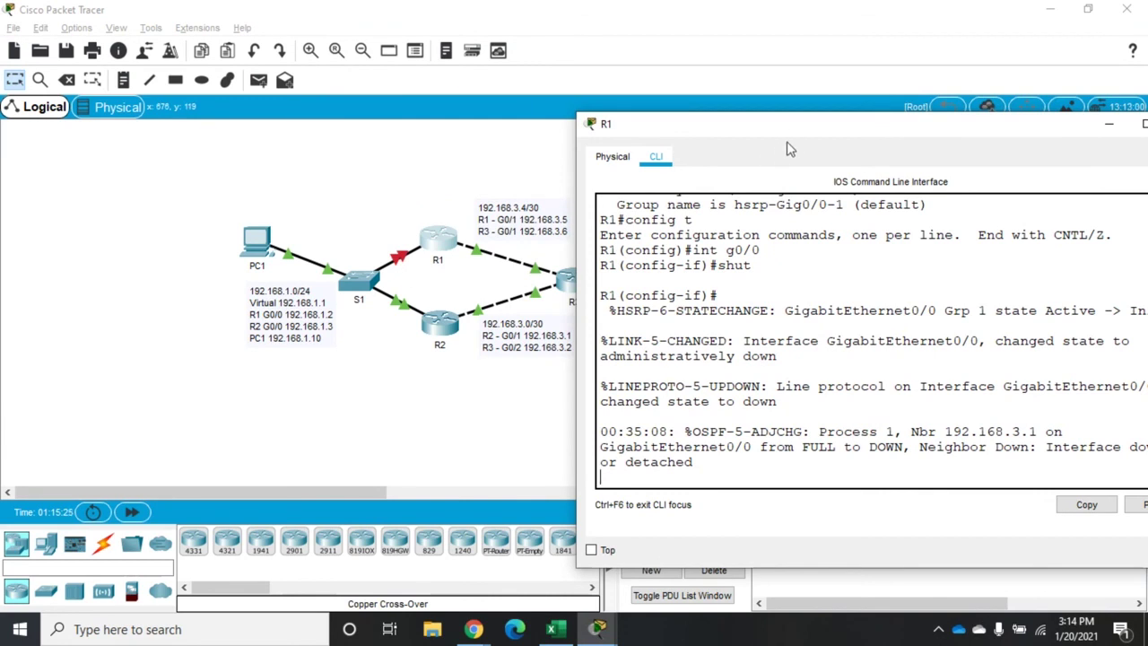
left_click_drag(793, 135, 584, 67)
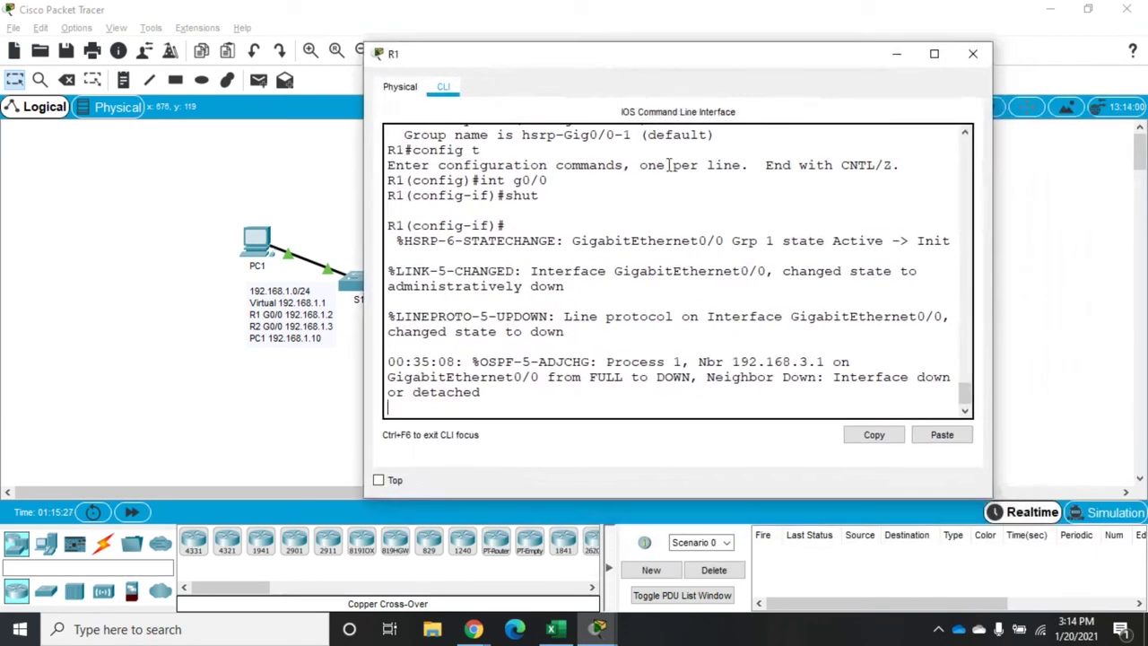
- Run 'sh stand' on R2, confirming it is now Active for 192.168.1.1 with no standby
left_click(972, 54)
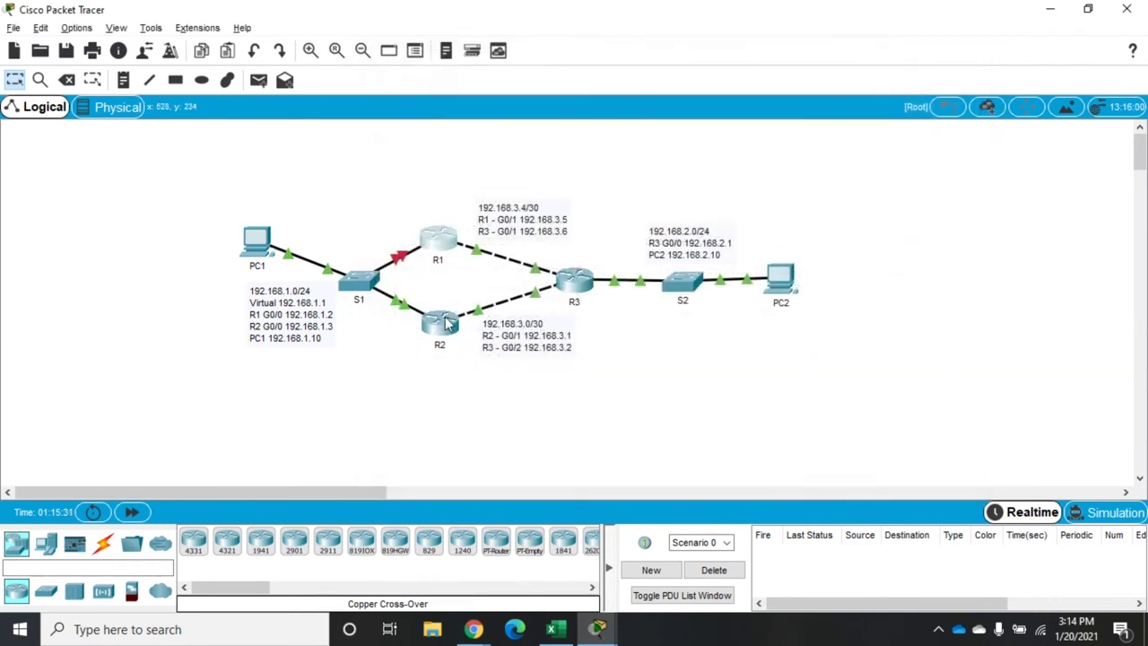
left_click(445, 319)
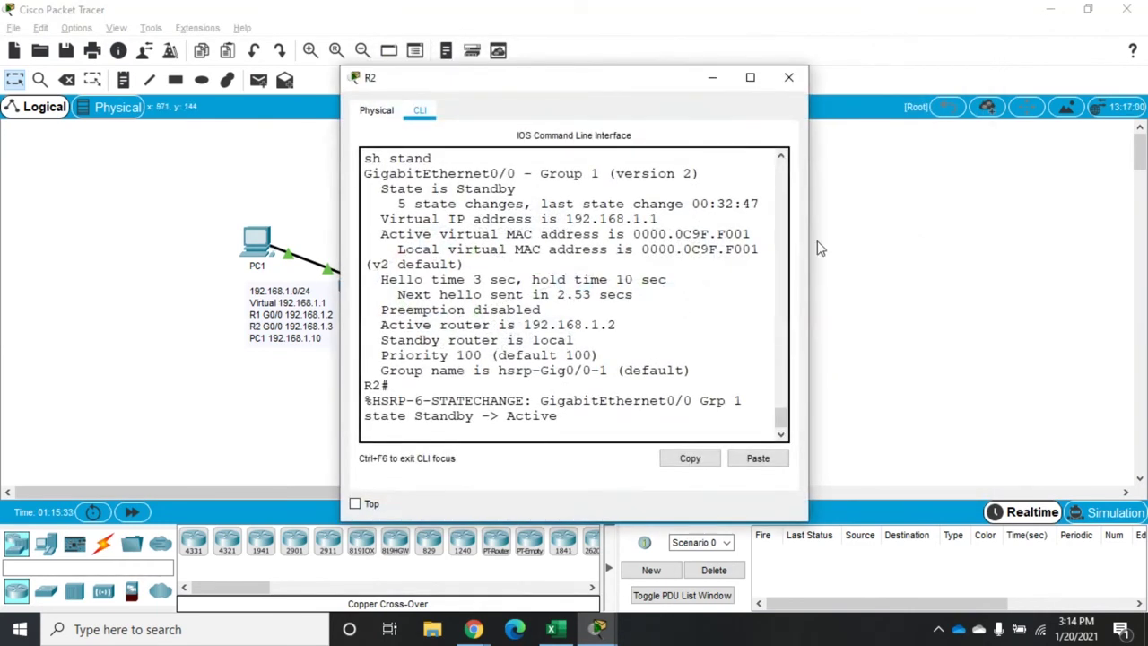
left_click_drag(808, 239, 1070, 240)
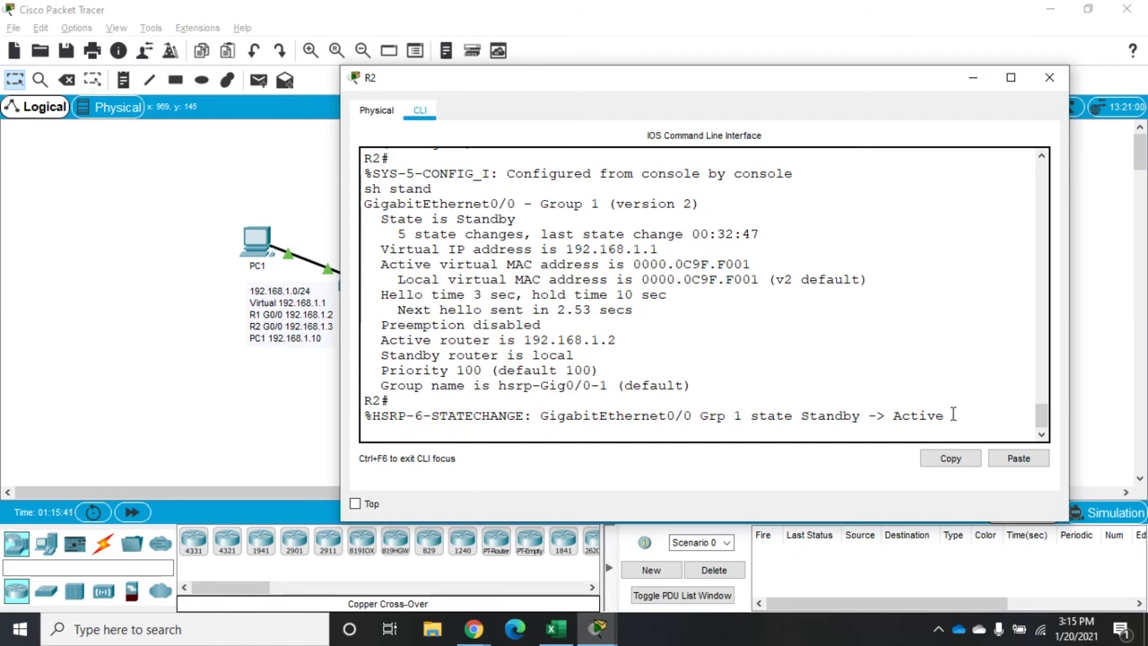
key("Return")
key("Return")
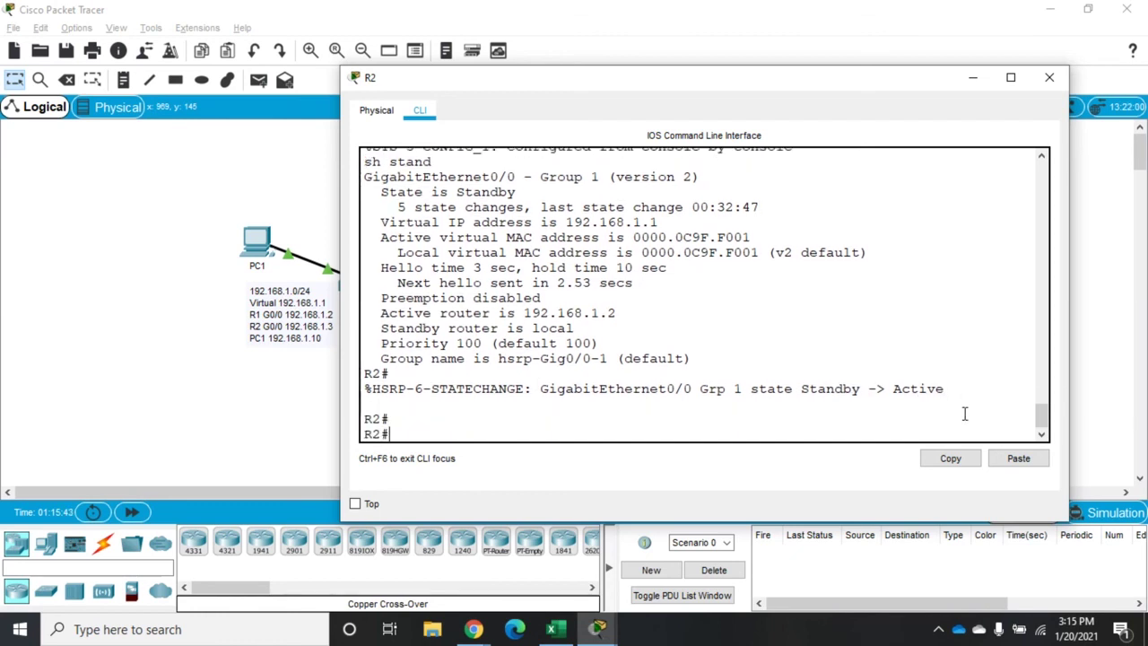
type("sh stand")
key("Return")
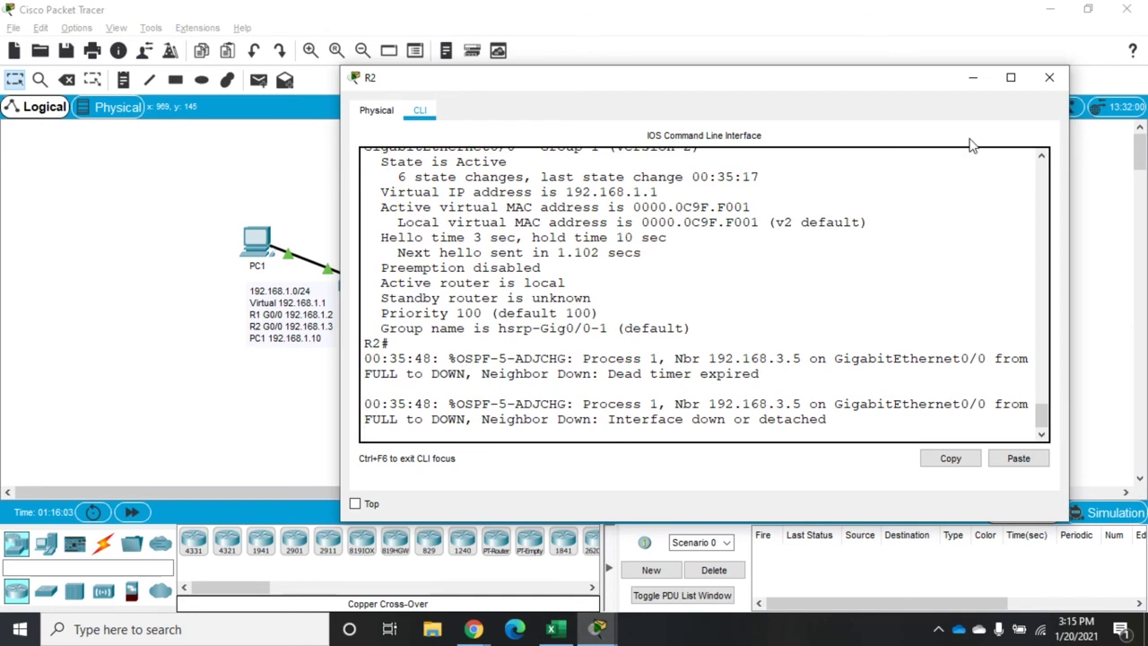
left_click(1050, 77)
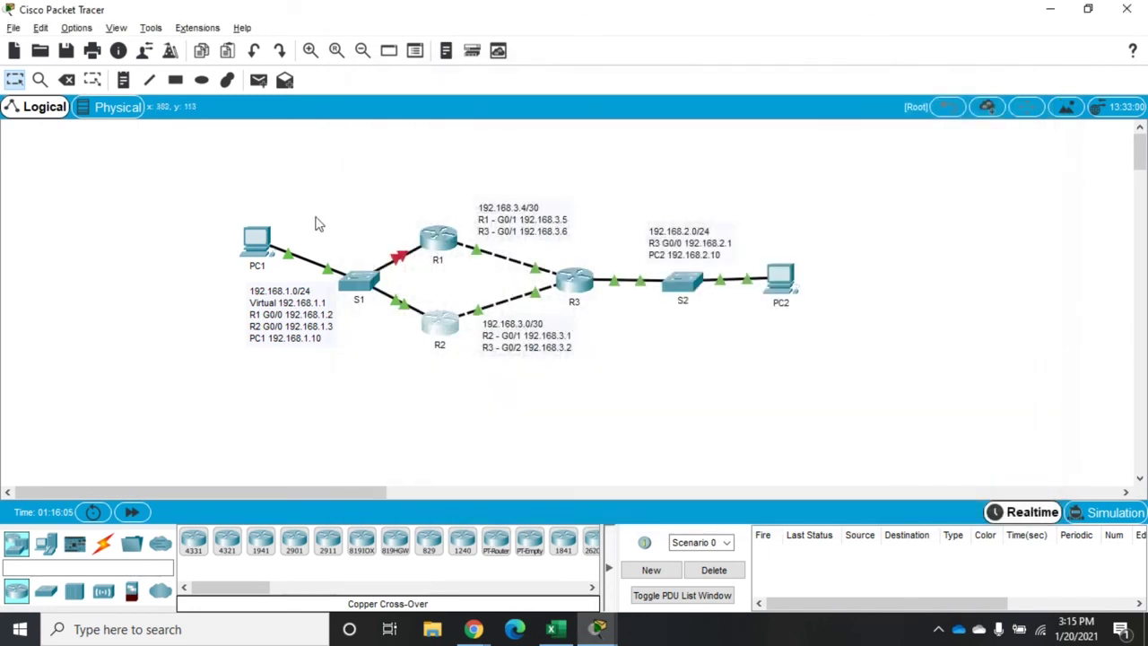
- Ping 192.168.2.10 from PC1's command prompt
left_click(262, 242)
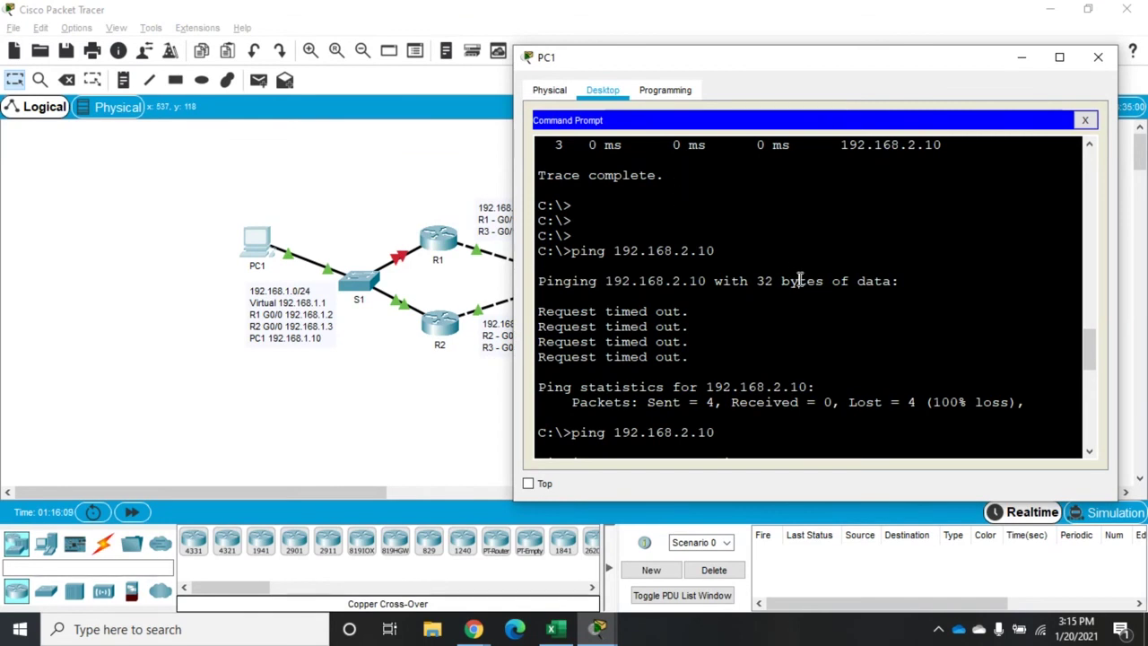
scroll(801, 280, "down", 10)
type("ping ")
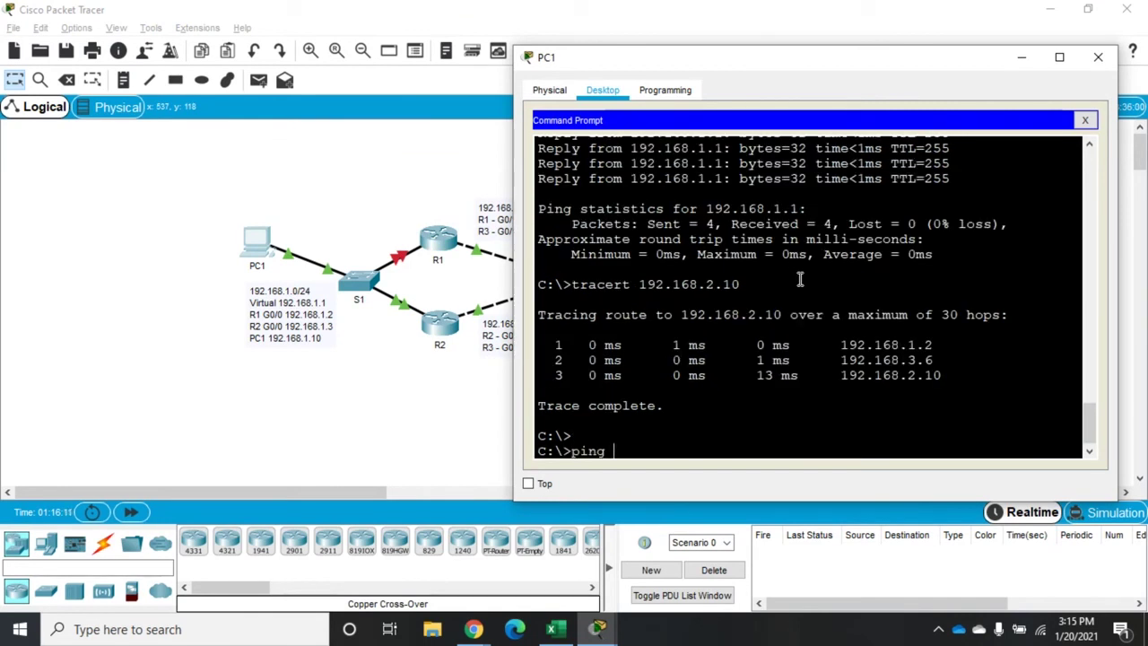
type("192.168.2.10")
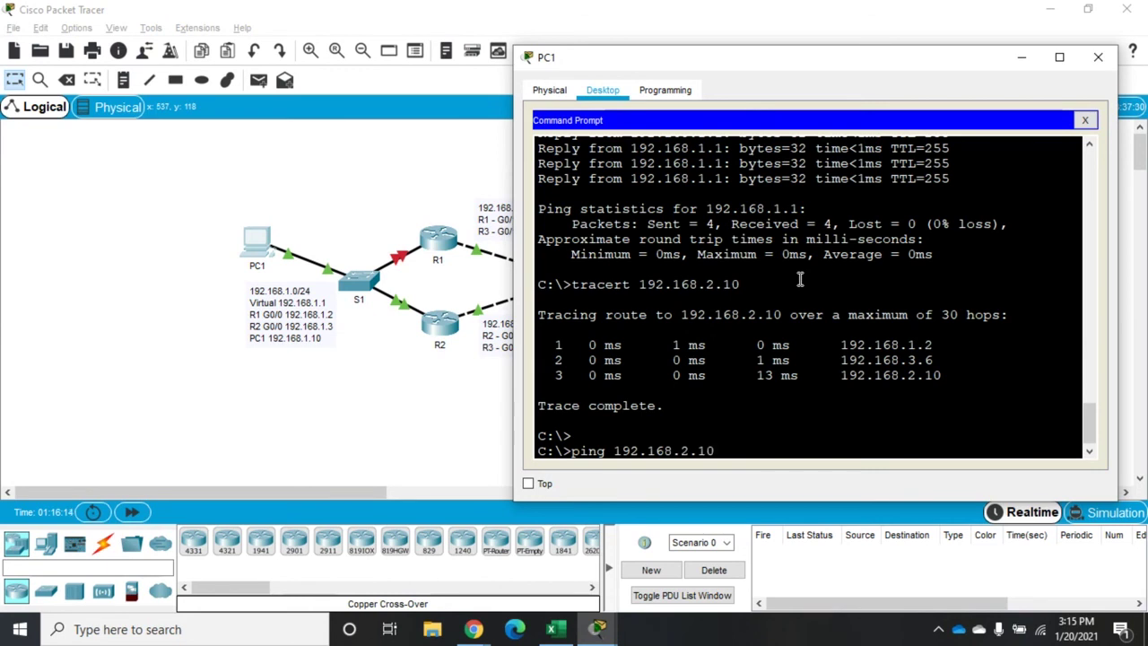
key("Return")
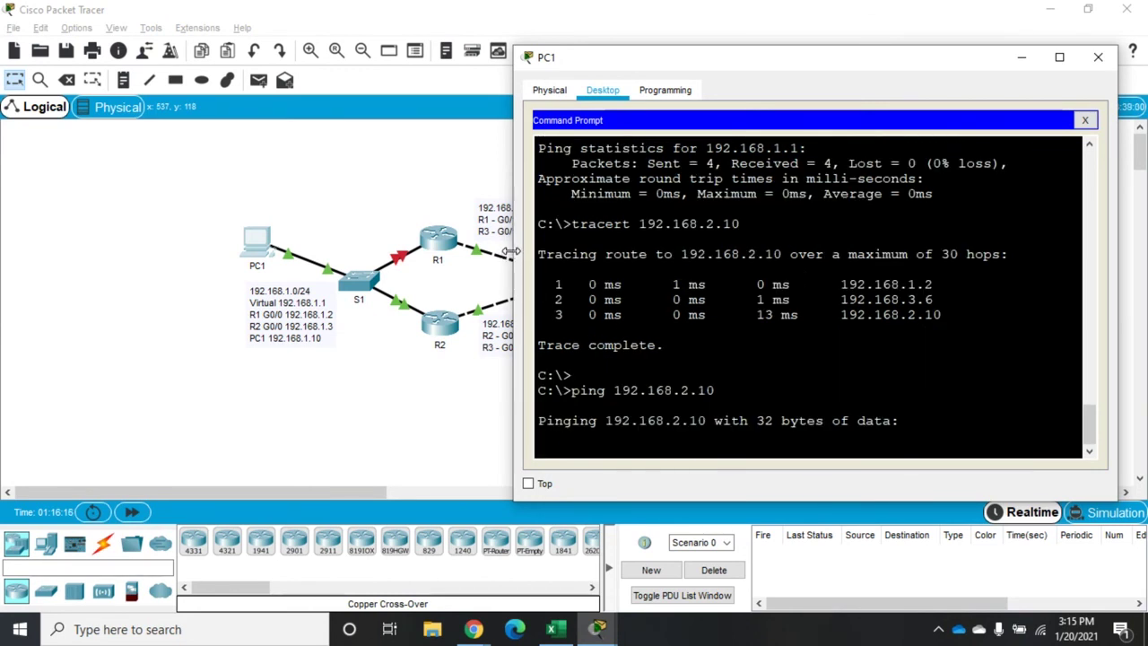
left_click_drag(512, 252, 456, 250)
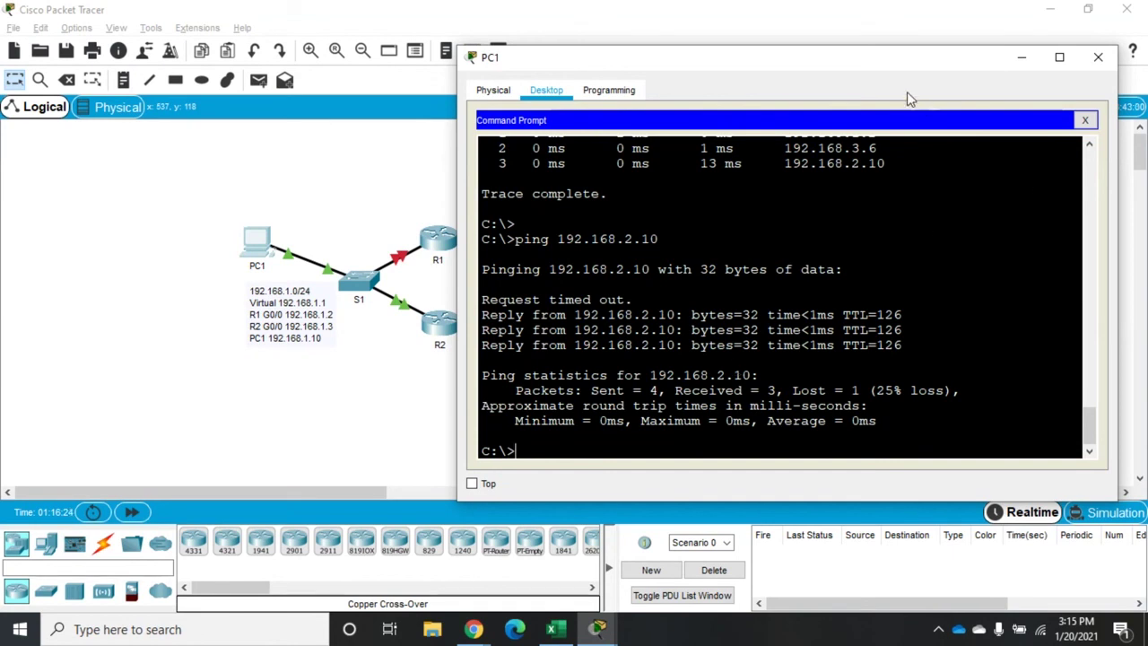
left_click(1022, 57)
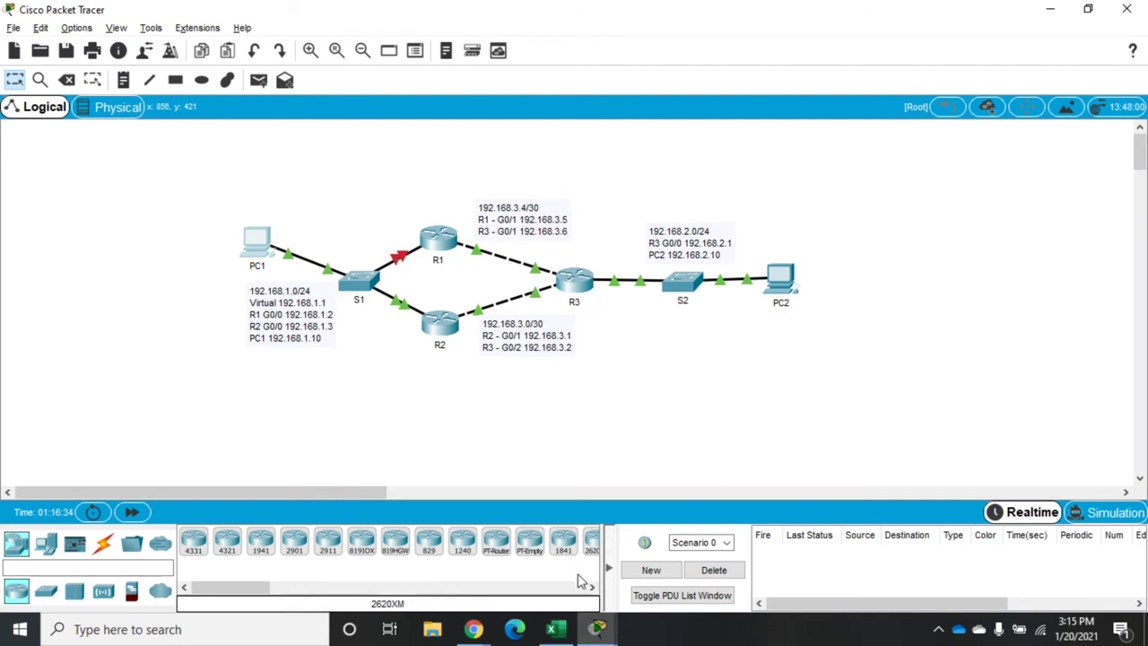
- Run tracert 192.168.2.10 from PC1, showing the path via R2's 192.168.1.3 and 192.168.3.2
mouse_move(594, 630)
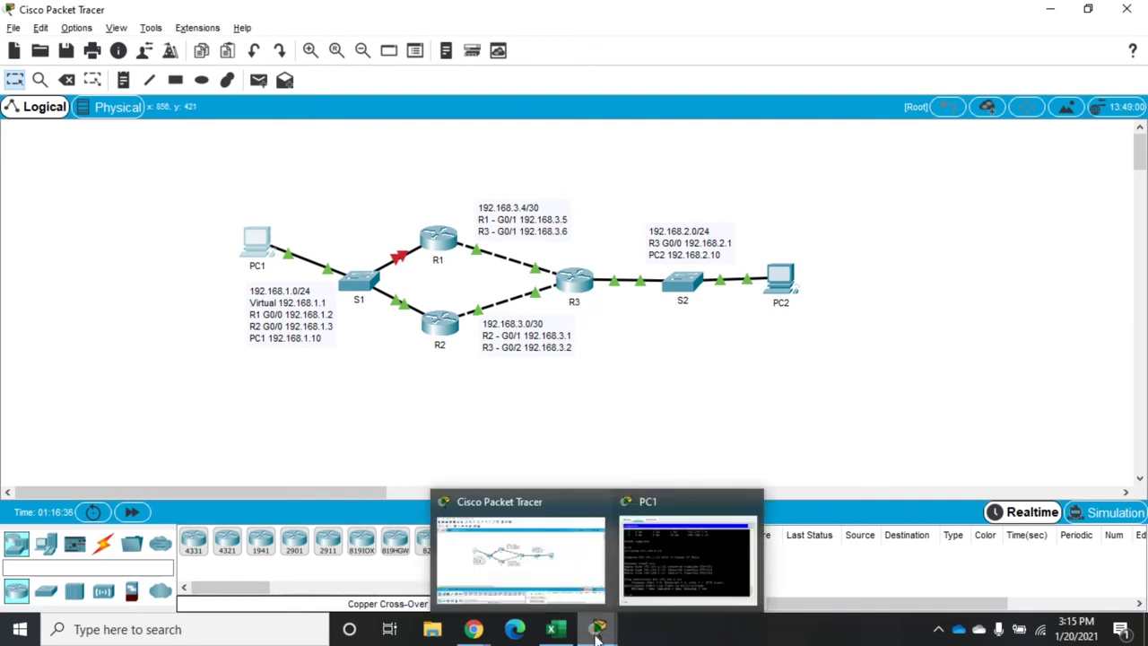
left_click(689, 549)
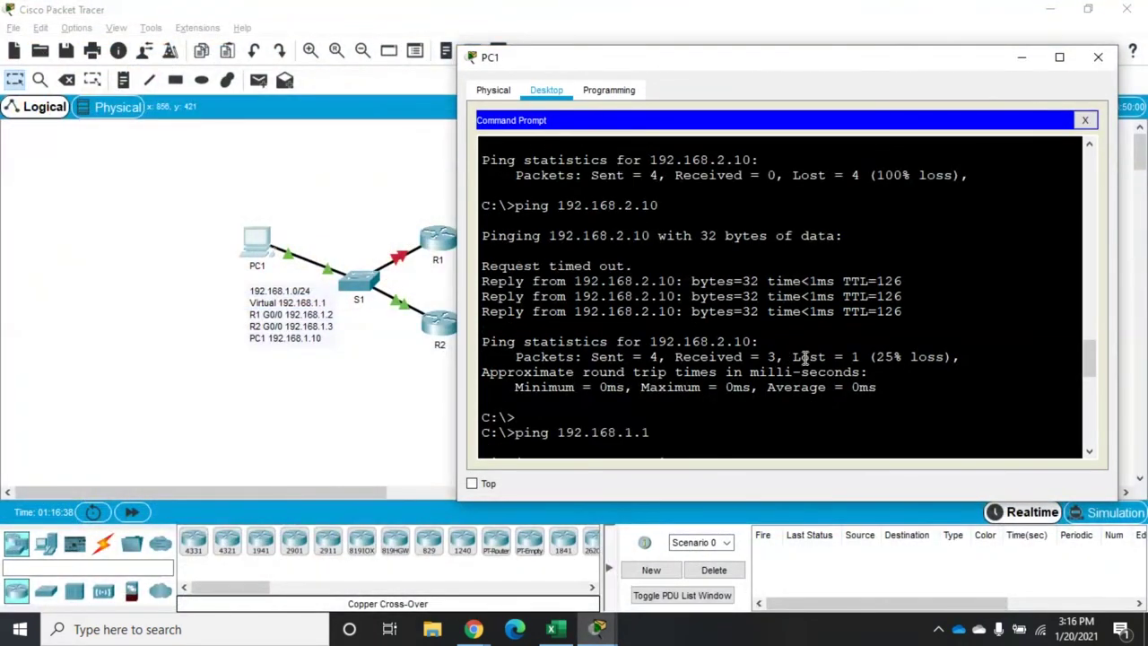
type("trac")
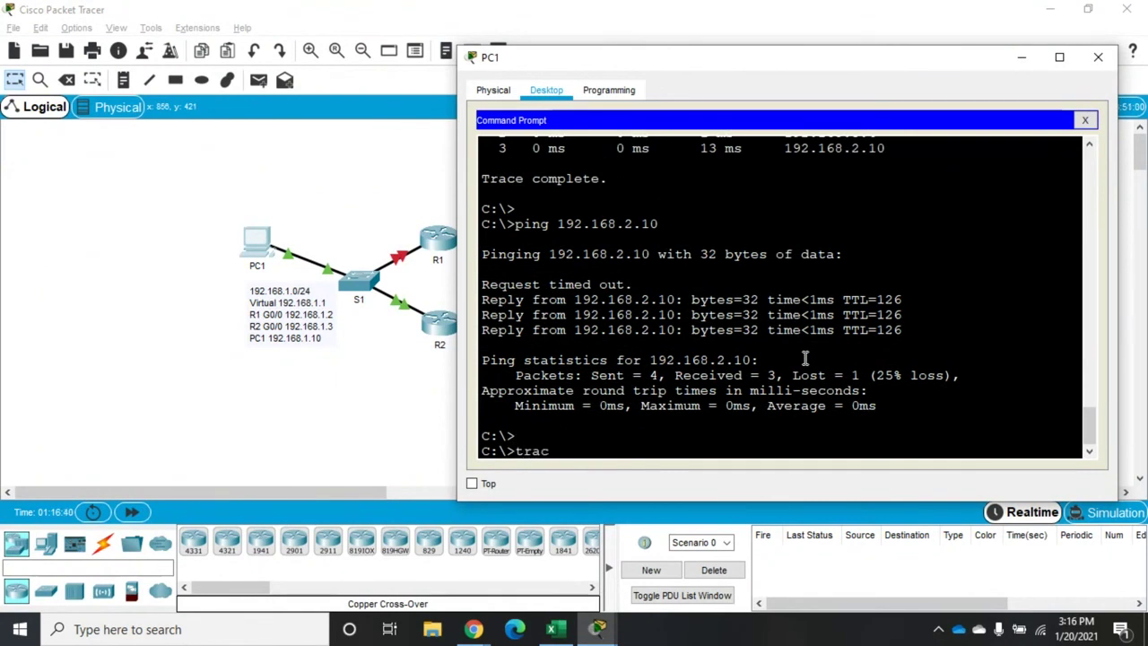
key("BackSpace")
key("BackSpace")
type("ert 192.168.2.10")
key("Return")
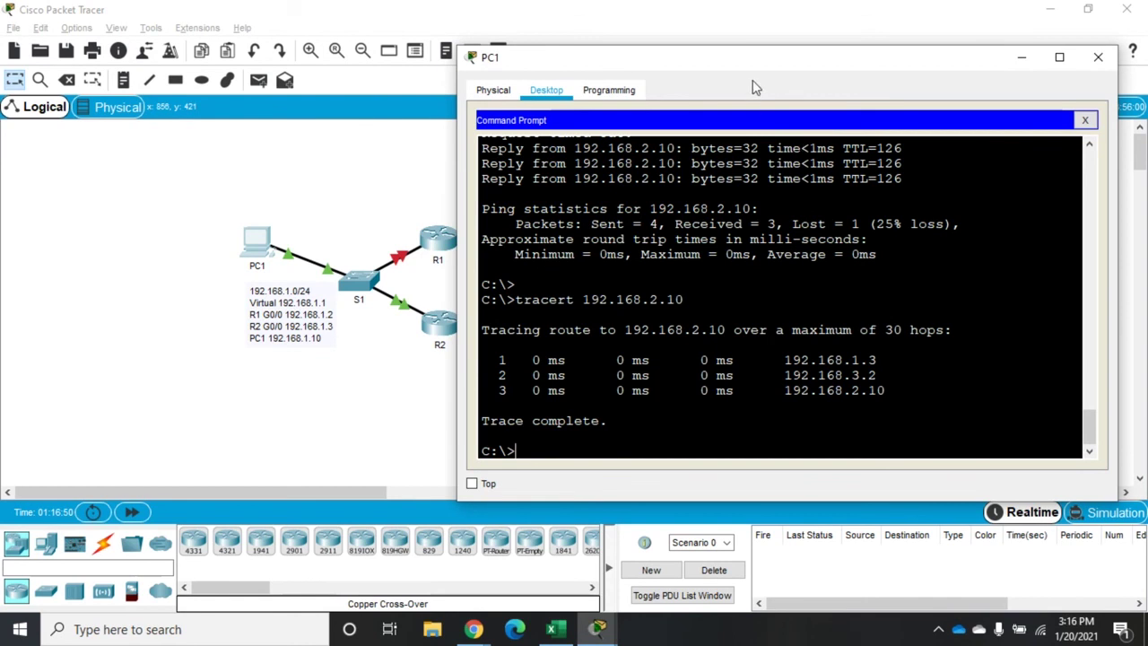
left_click_drag(744, 66, 942, 98)
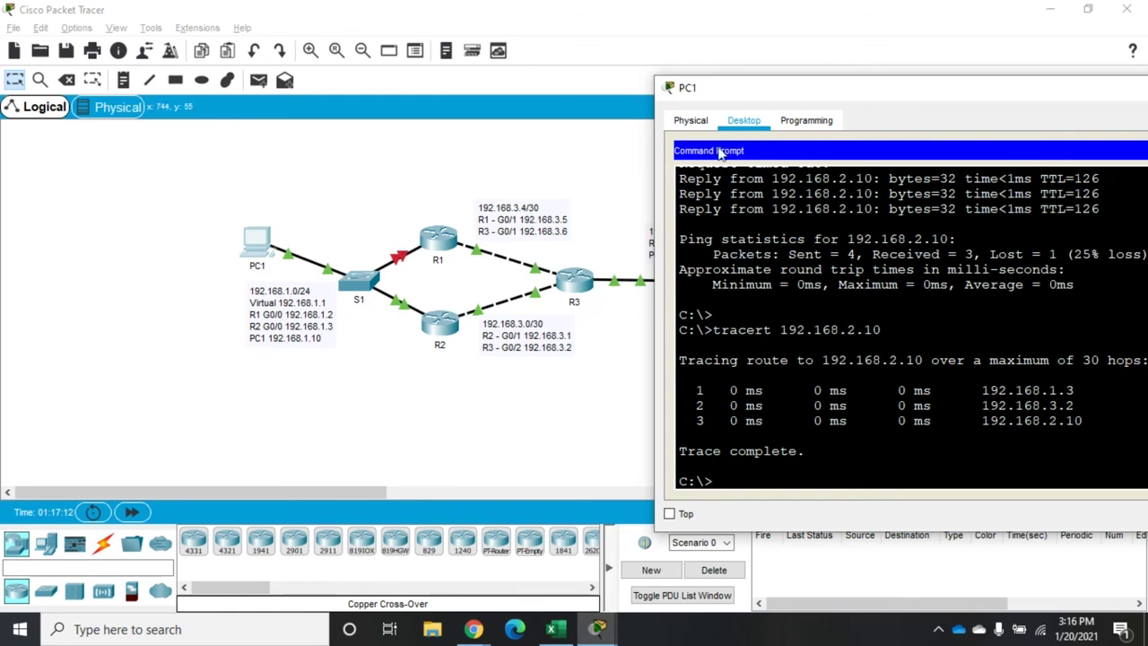
left_click_drag(850, 93, 476, 68)
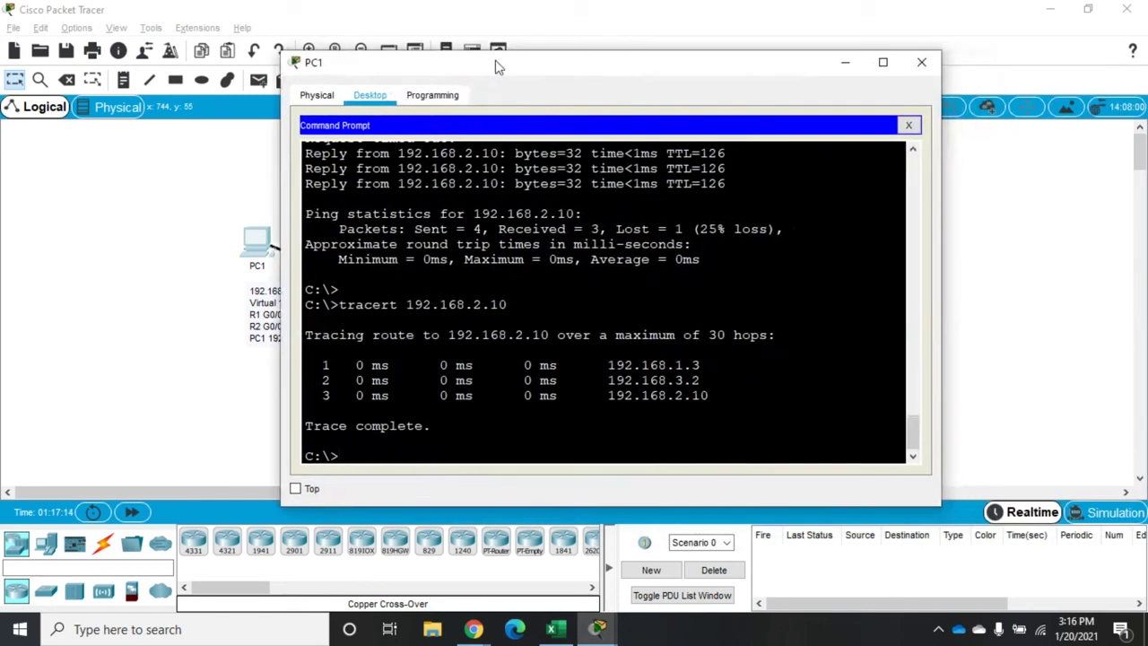
left_click(924, 65)
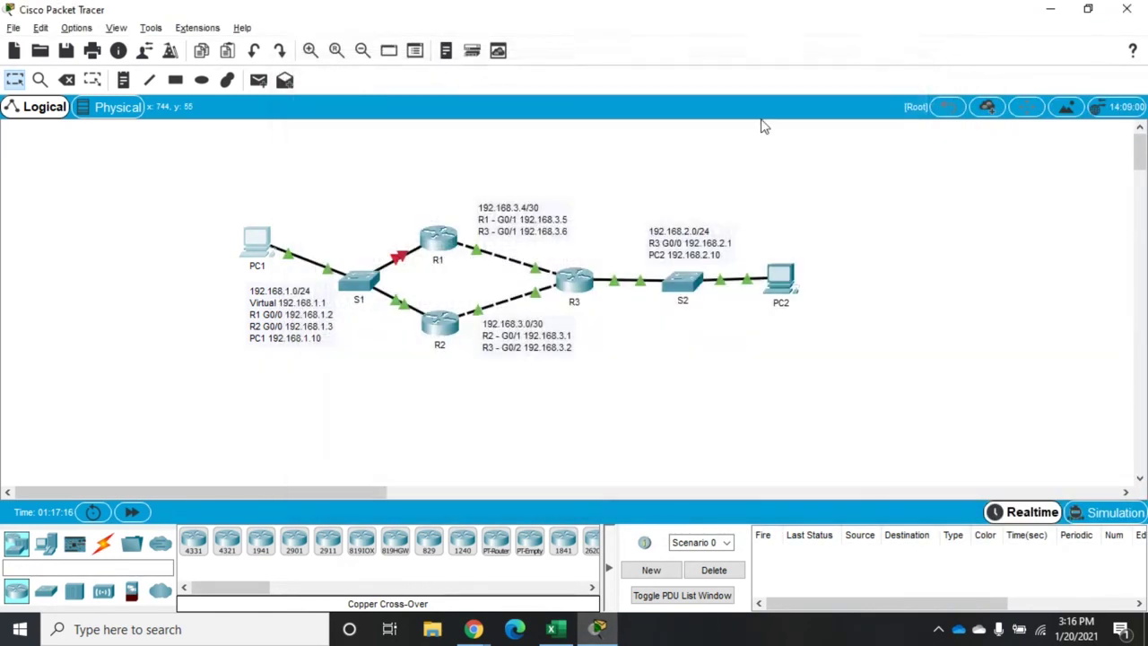
- Re-enable R1's GigabitEthernet0/0 with 'no shut'
left_click(442, 237)
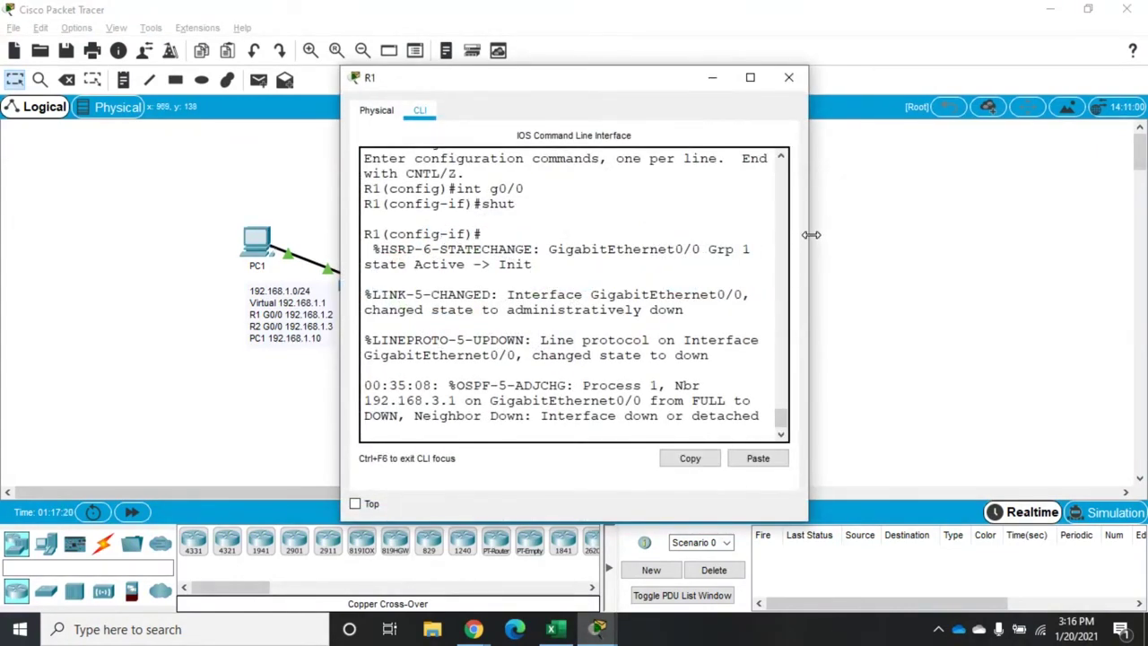
left_click_drag(808, 232, 1024, 222)
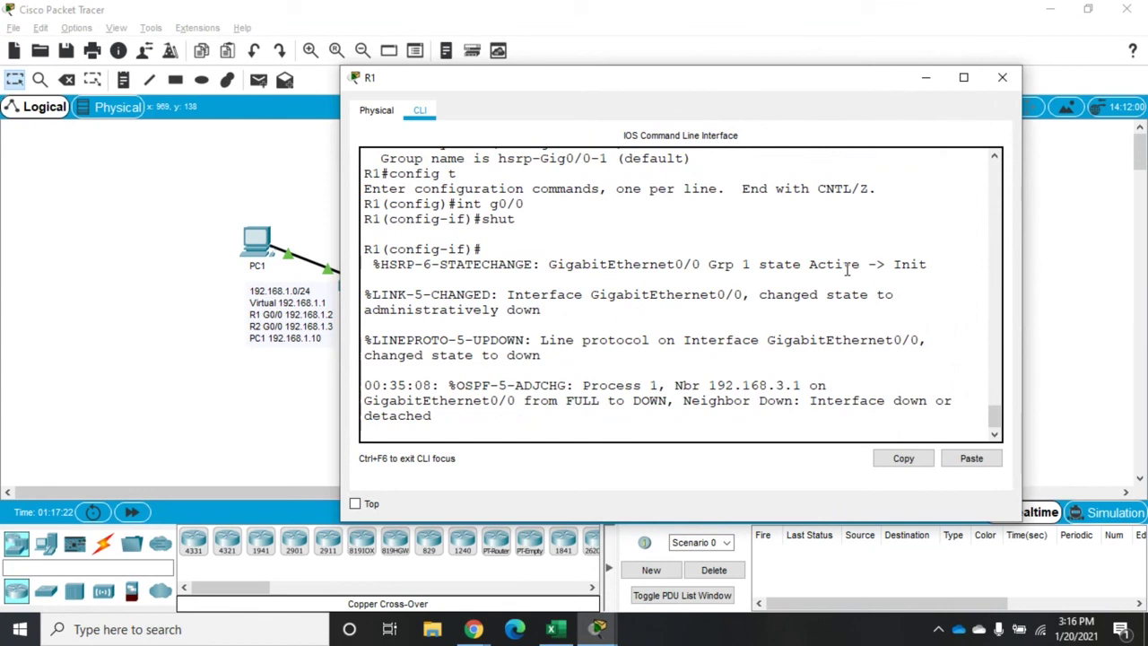
key("Return")
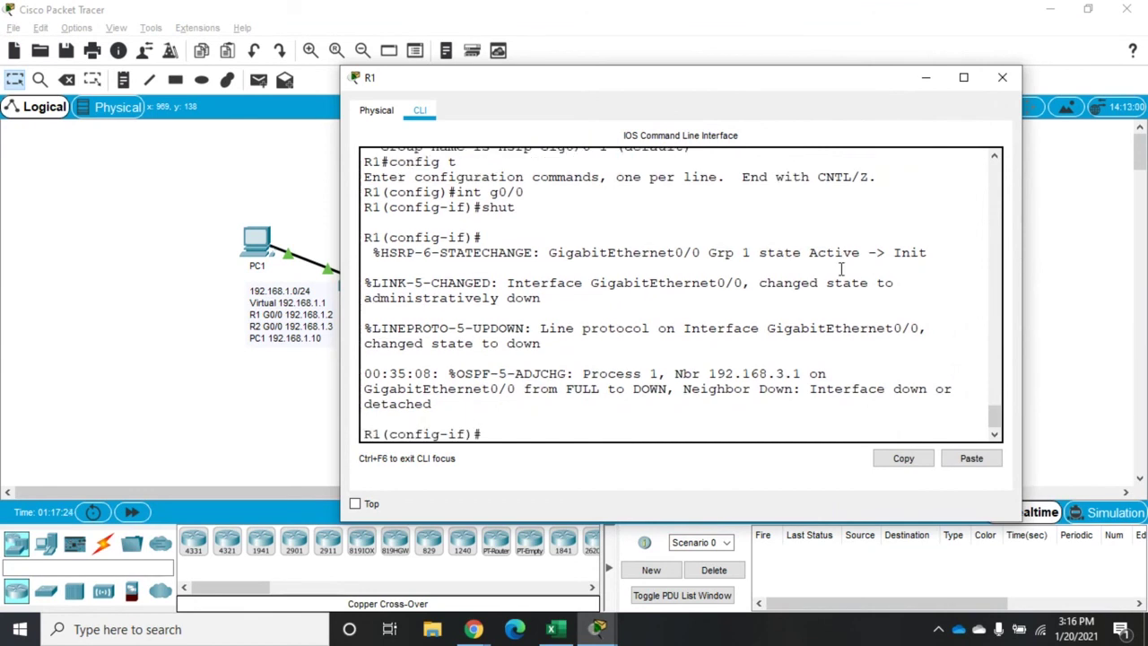
type("no shut")
key("Return")
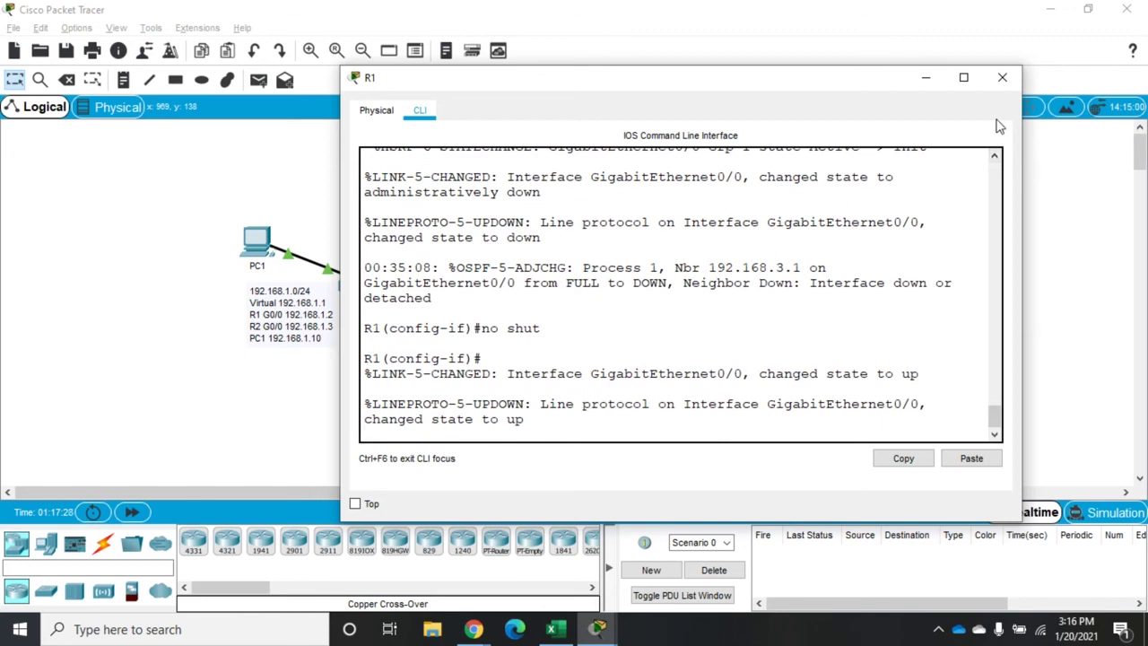
left_click(1003, 78)
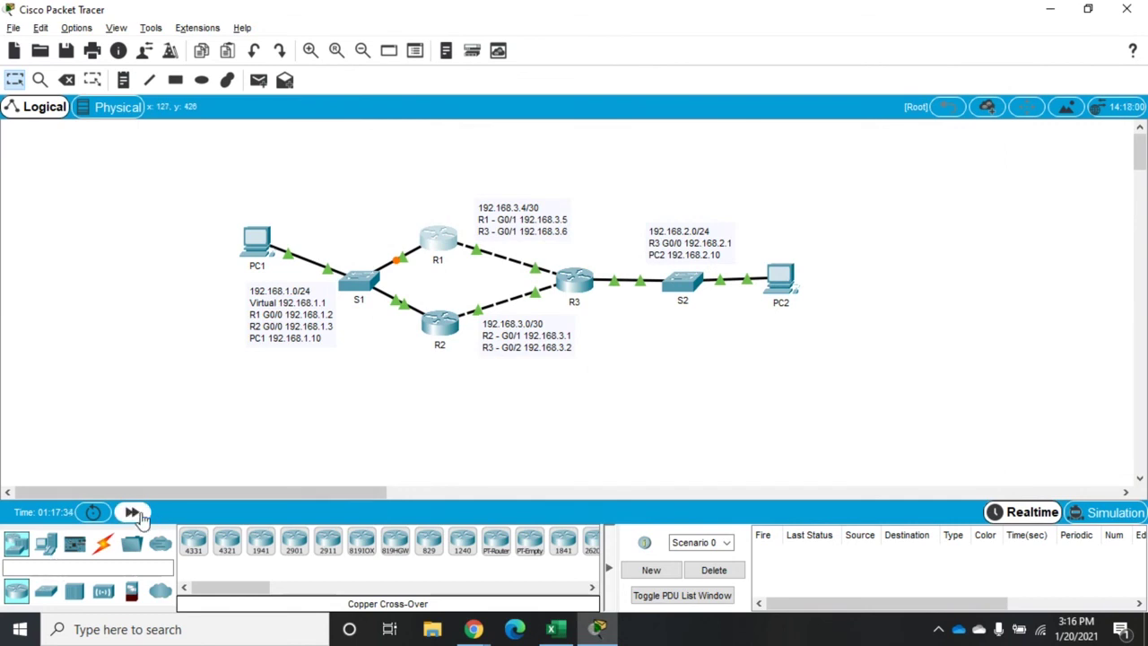
- Fast-forward time and confirm in R1's console that it moved from Standby to Active
left_click(131, 512)
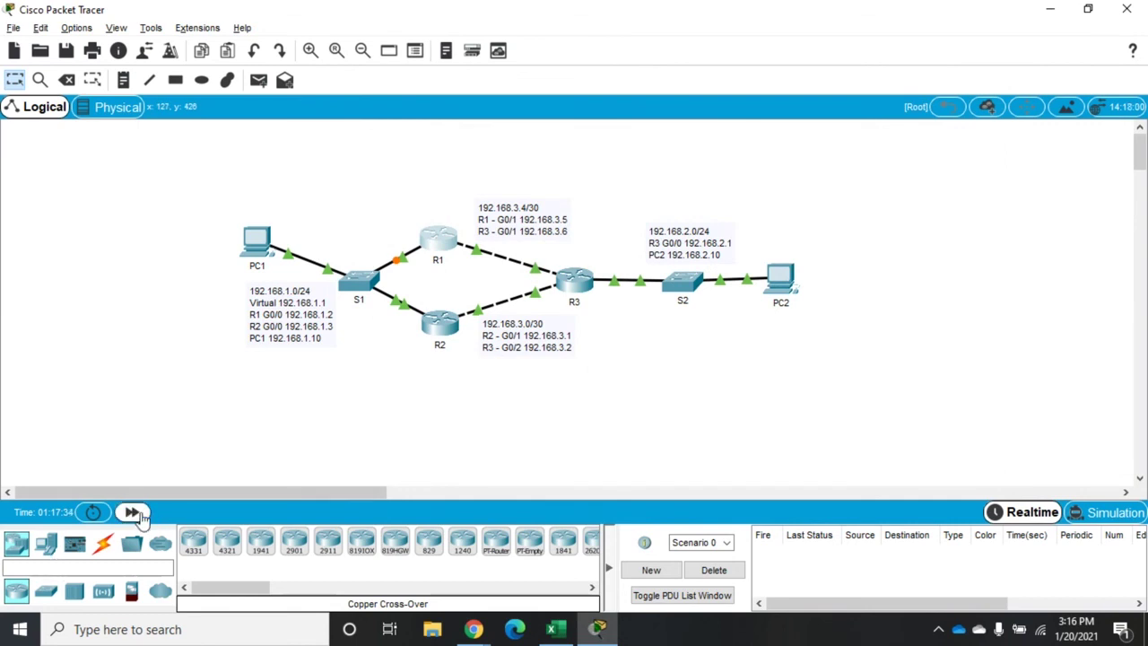
left_click(437, 235)
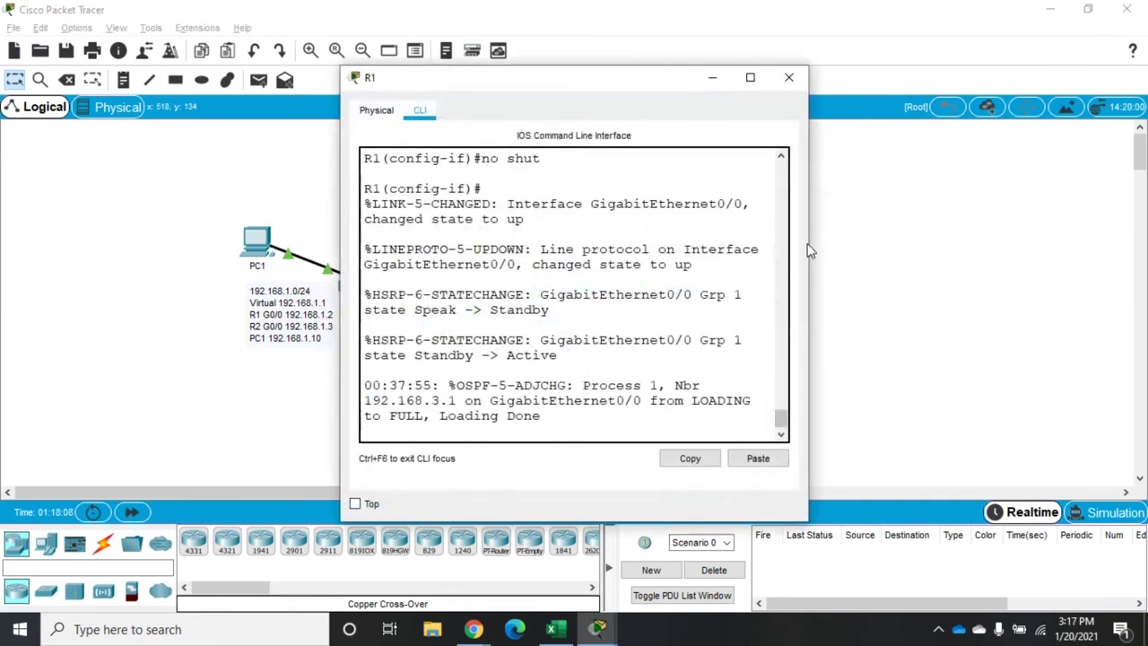
left_click_drag(808, 241, 1011, 229)
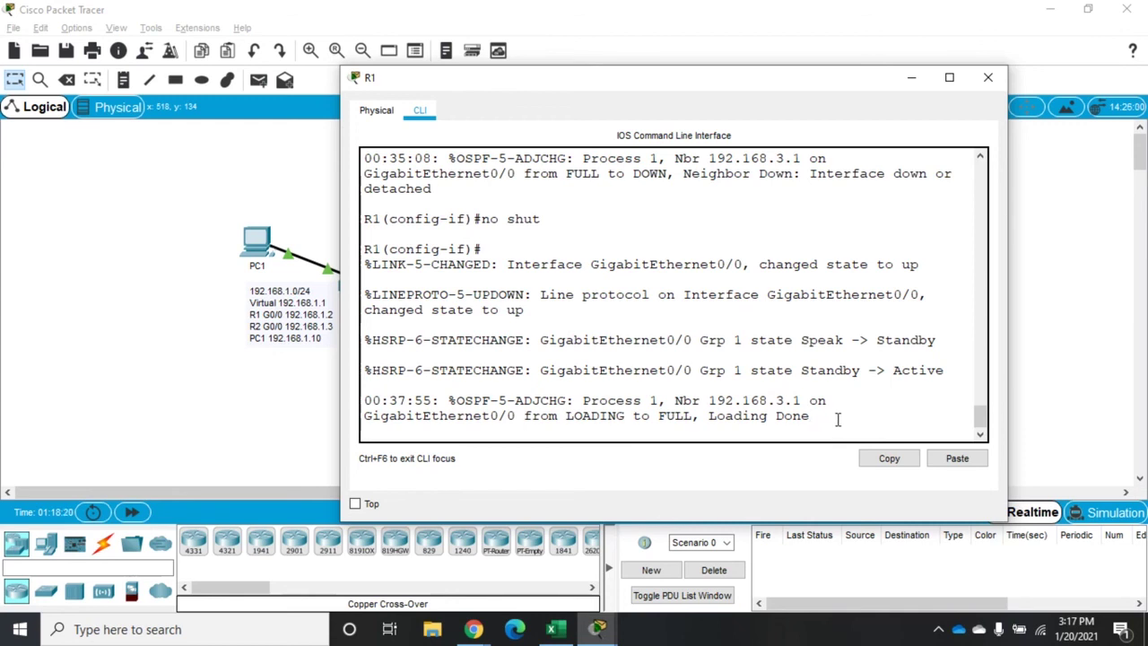
key("Return")
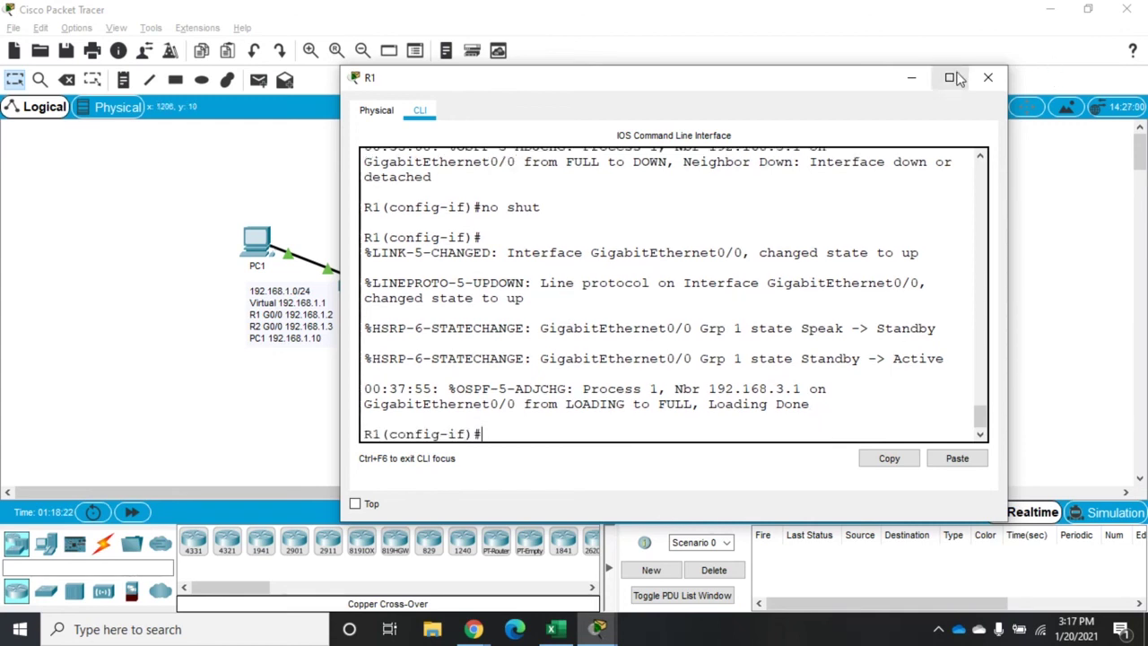
left_click(987, 77)
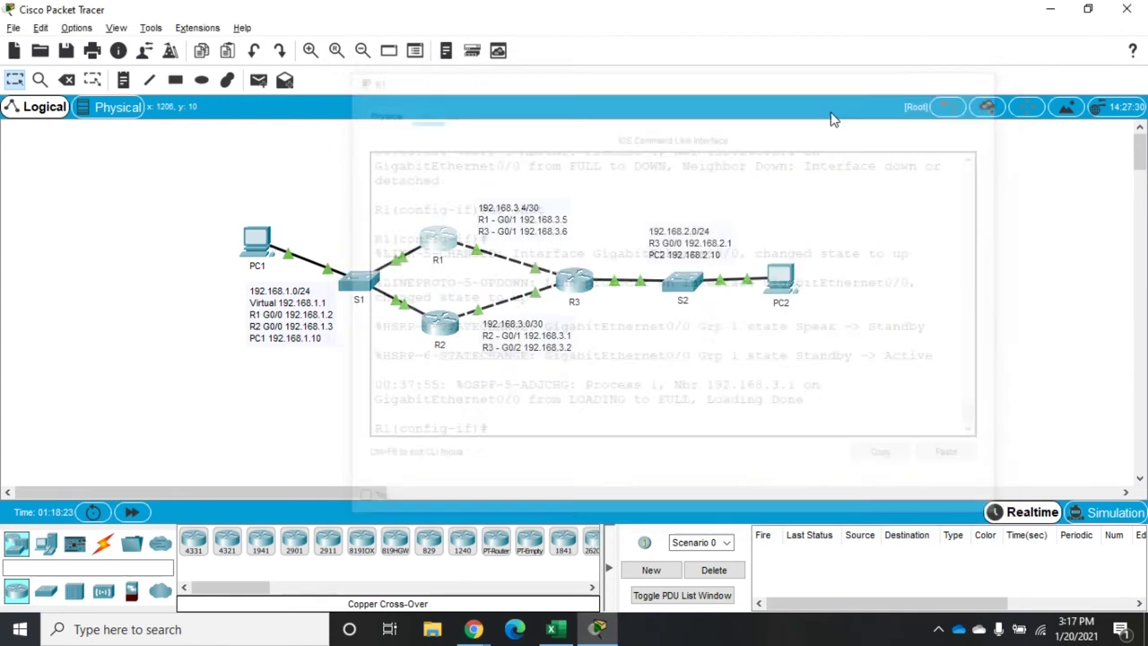
- Ping PC2 at 192.168.2.10 from PC1's command prompt
left_click(253, 254)
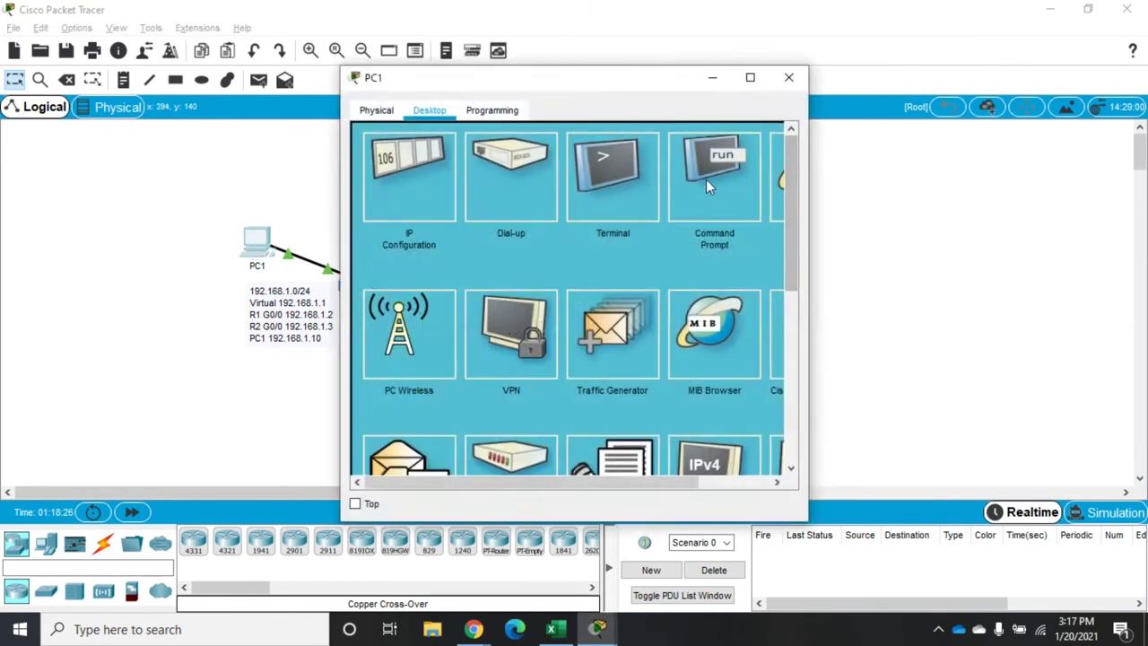
left_click(706, 184)
left_click_drag(809, 242, 1046, 260)
scroll(888, 311, "down", 8)
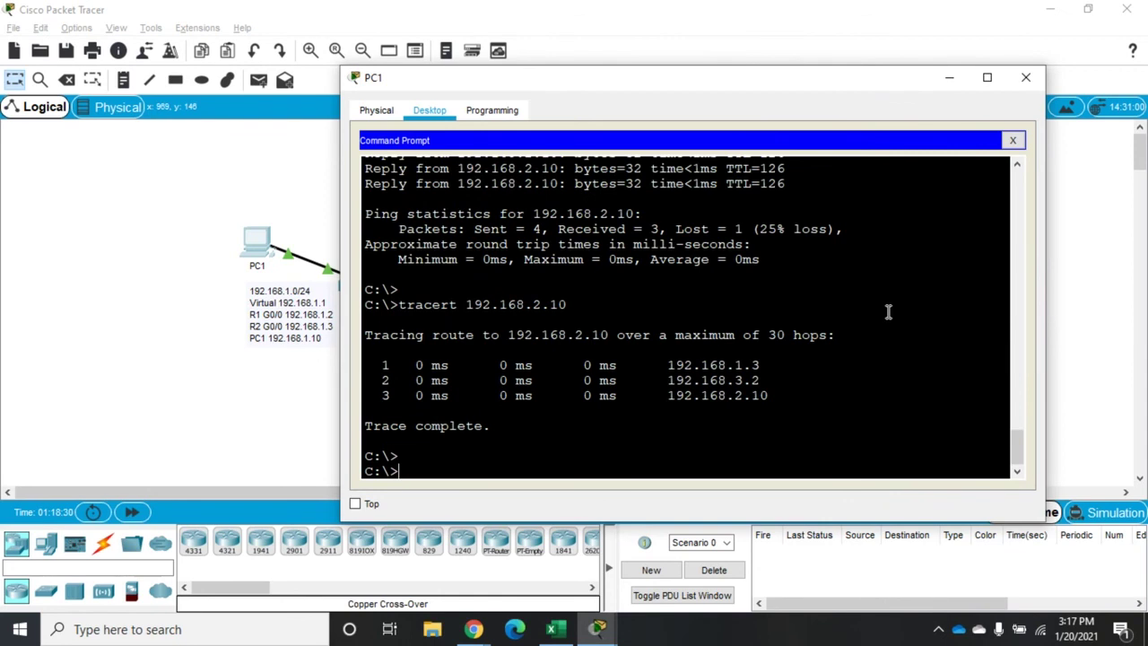
type("ping 192.168.2.10")
key("Return")
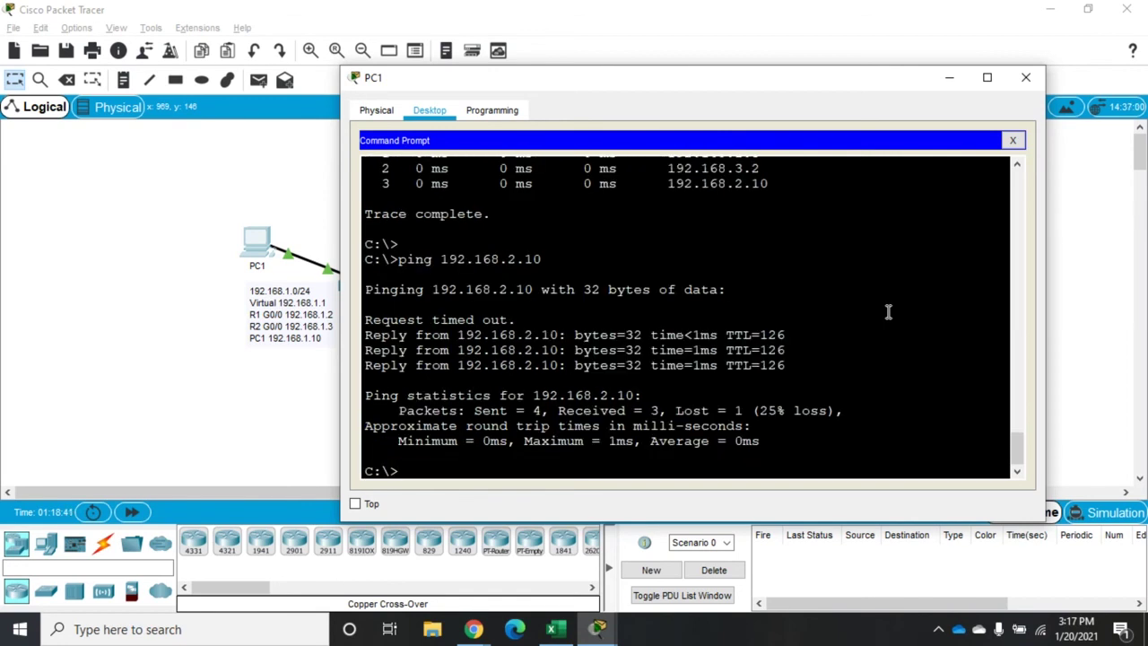
- Trace the route to 192.168.2.10, now through R1's 192.168.1.2 and 192.168.3.6
type("tracert 192.168.2.10")
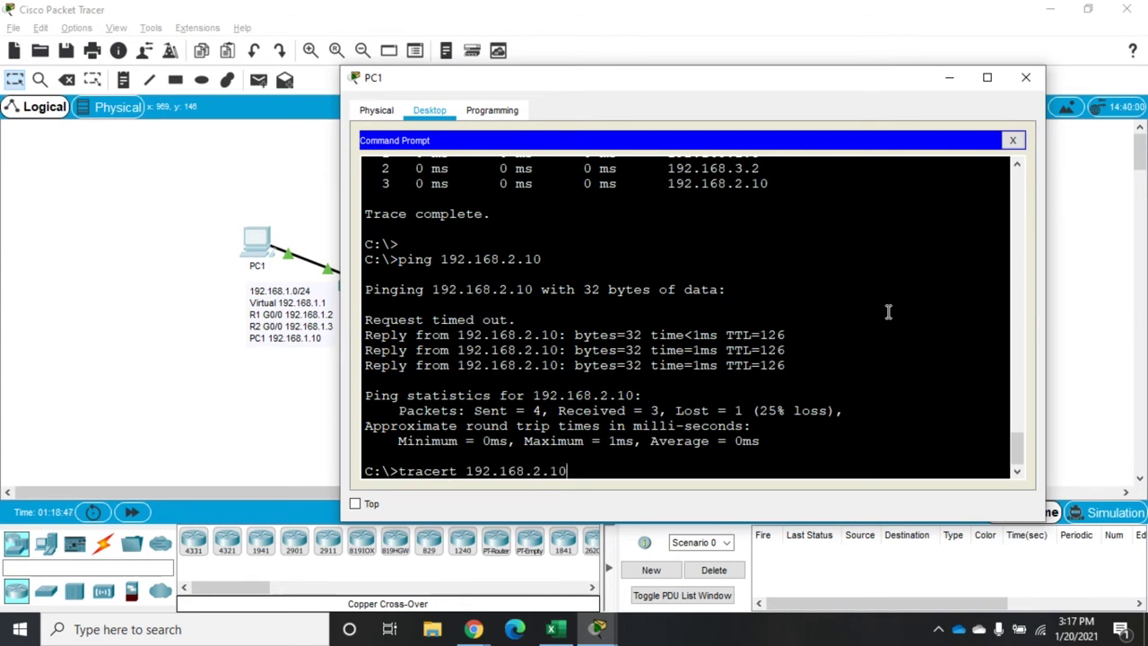
key("Return")
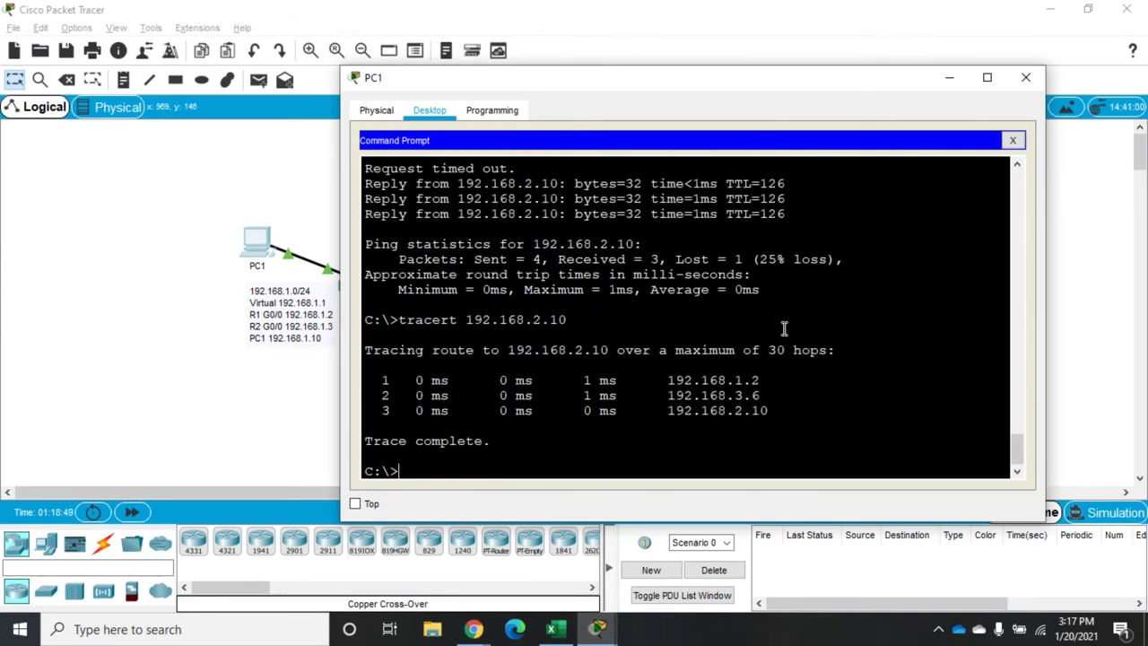
left_click(1026, 77)
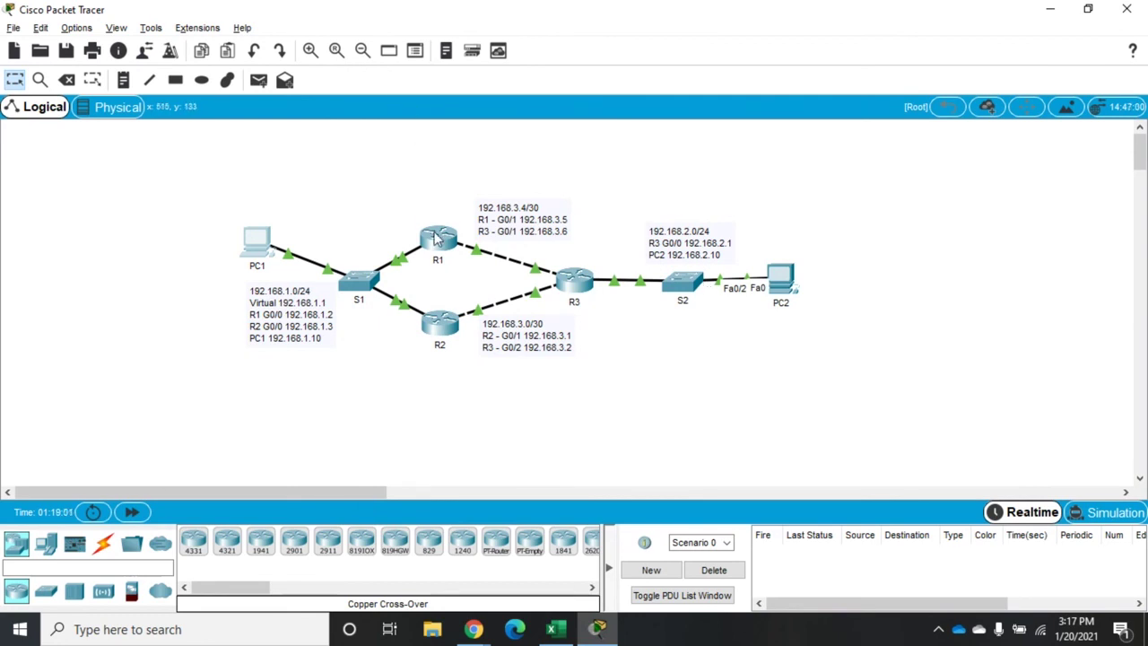
- Exit configuration mode on R1 and display its running configuration with 'sh run'
left_click(437, 239)
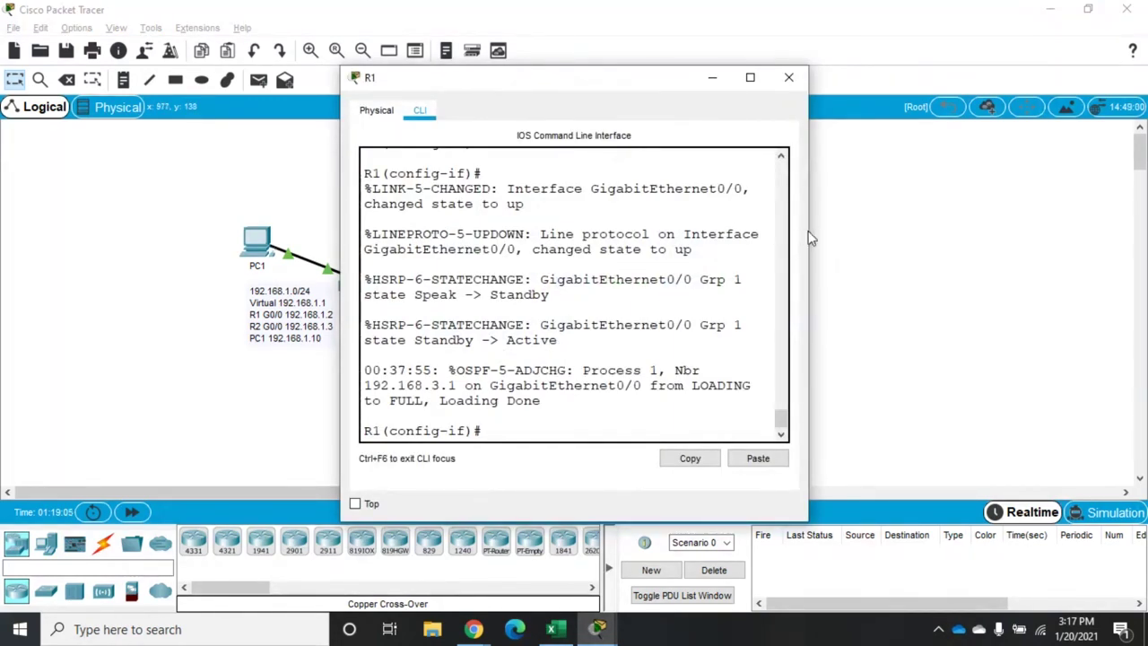
left_click_drag(813, 229, 1060, 229)
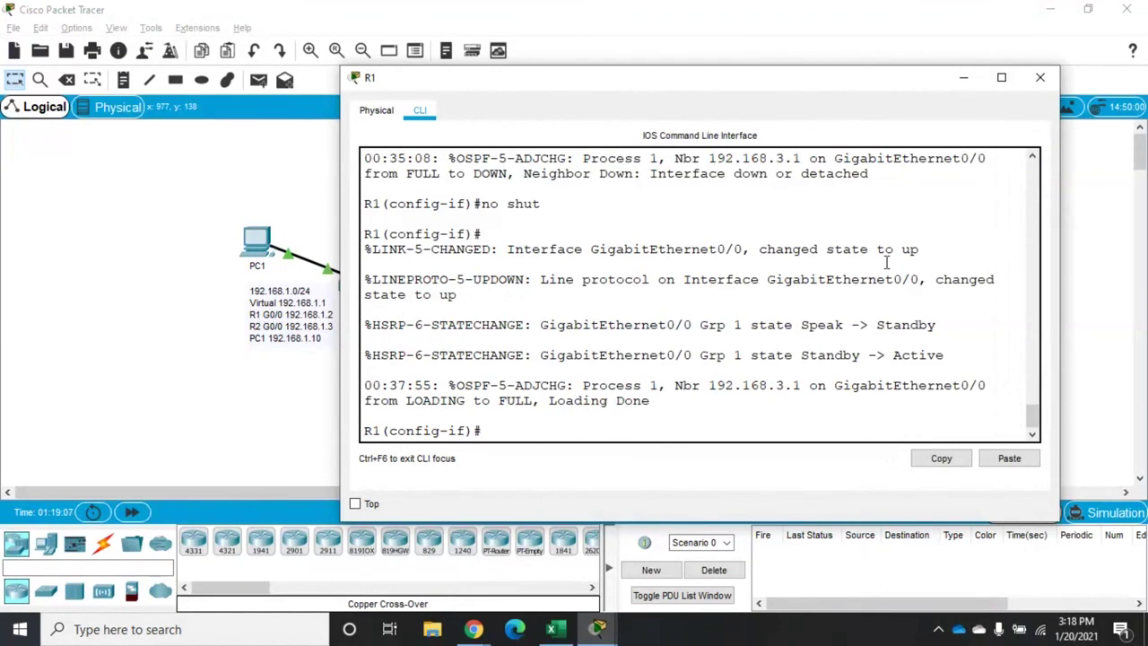
key("Return")
type("end")
key("Return")
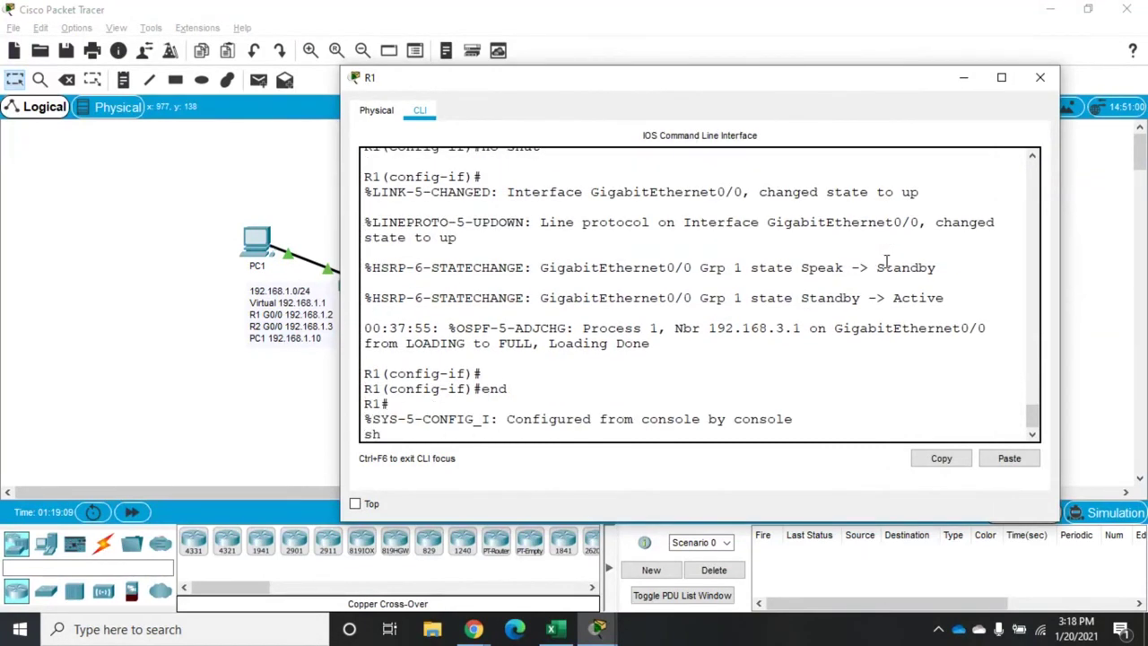
type("sh run")
key("Return")
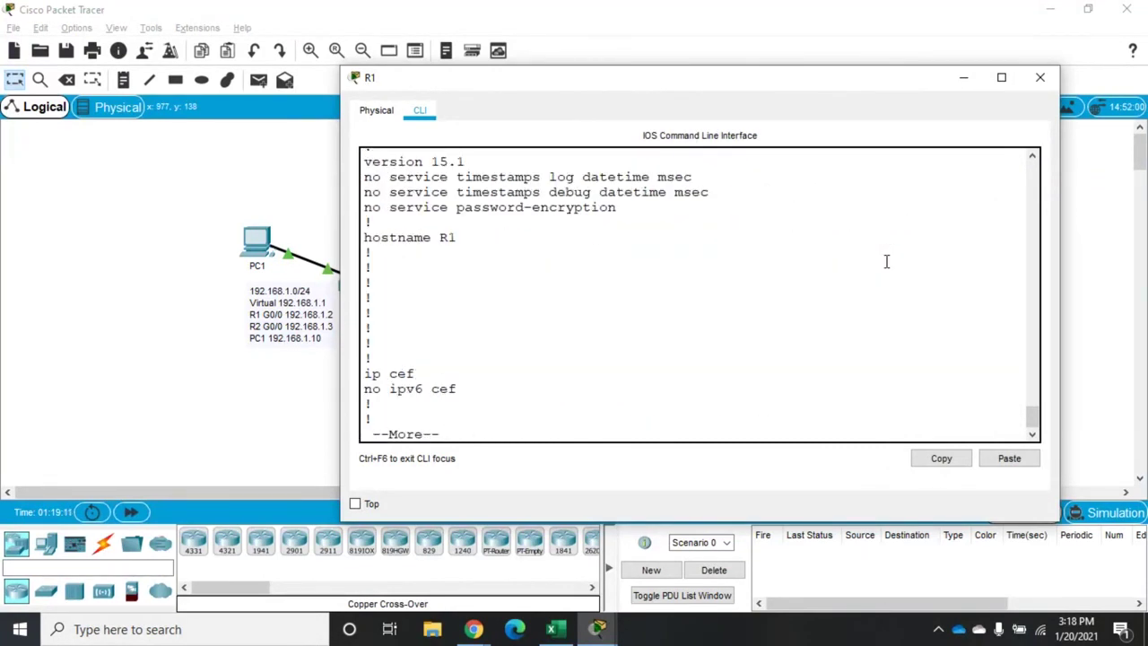
key("space")
key("space")
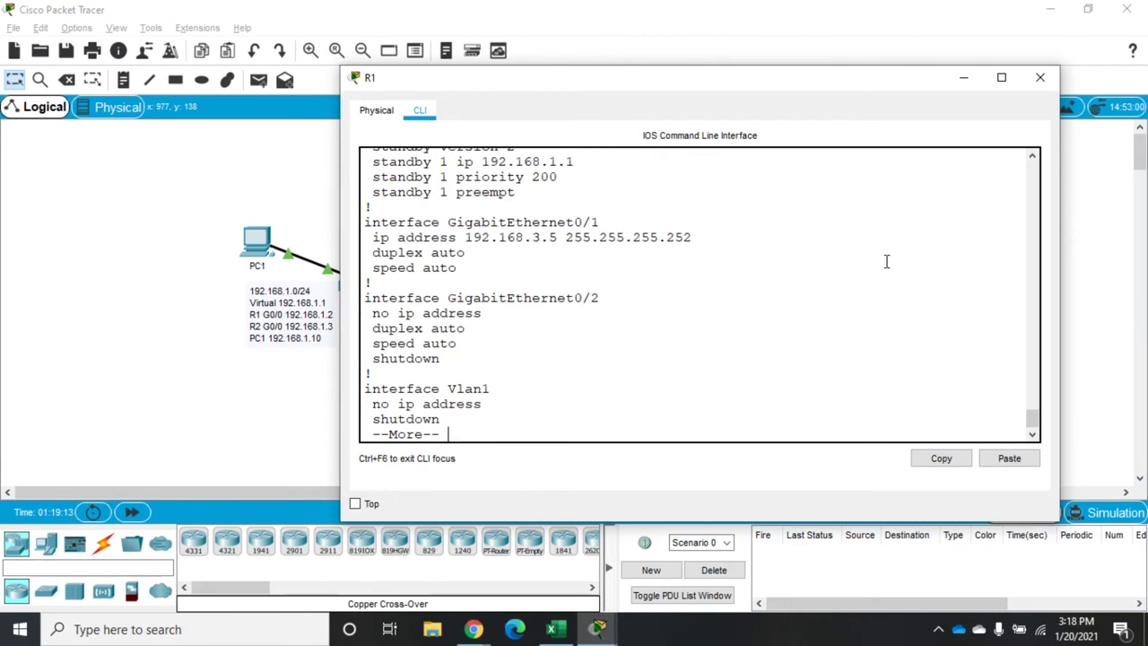
- Highlight G0/0's standby lines: version 2, virtual IP 192.168.1.1, priority 200, preempt
left_click(1033, 157)
left_click(1033, 157)
left_click(1032, 157)
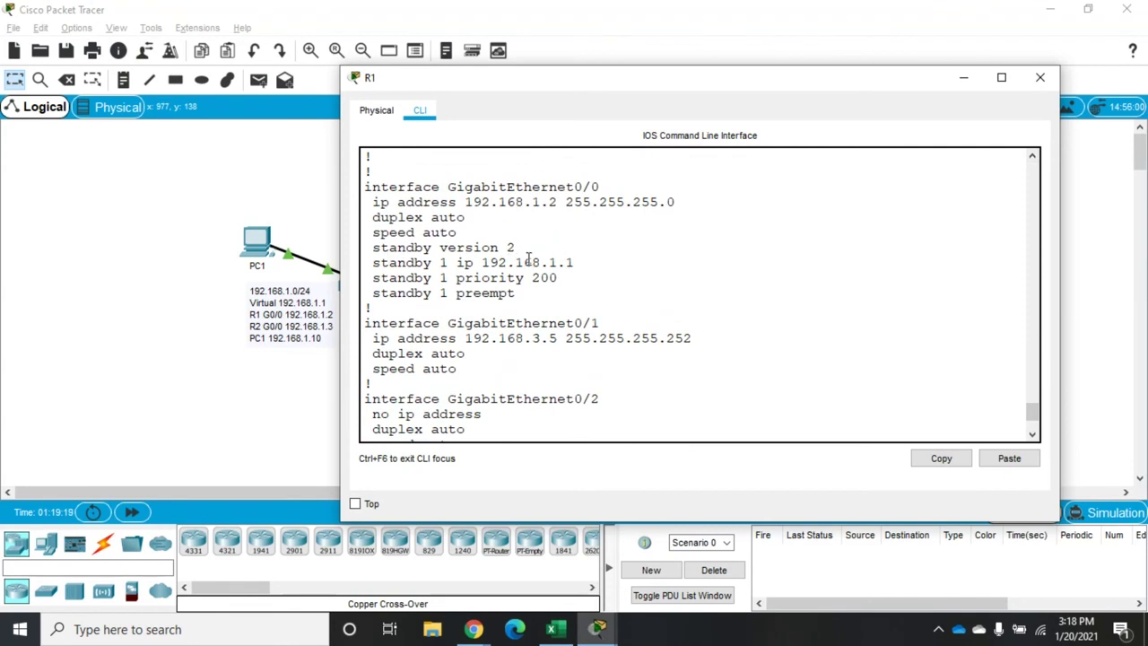
left_click_drag(482, 263, 577, 264)
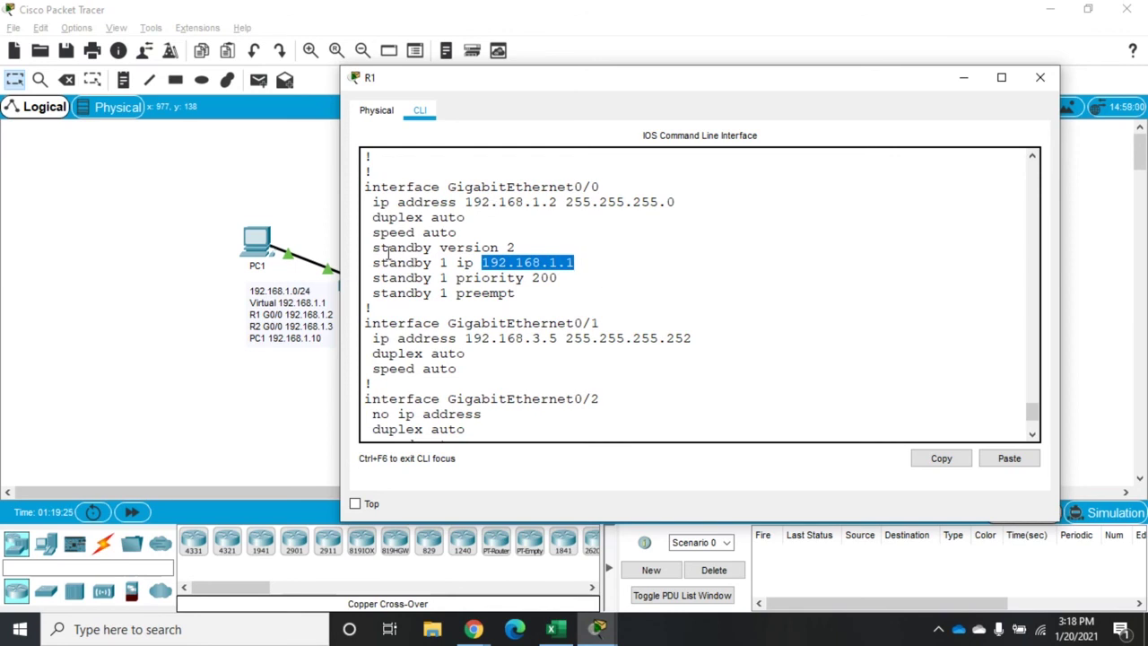
left_click_drag(372, 248, 515, 296)
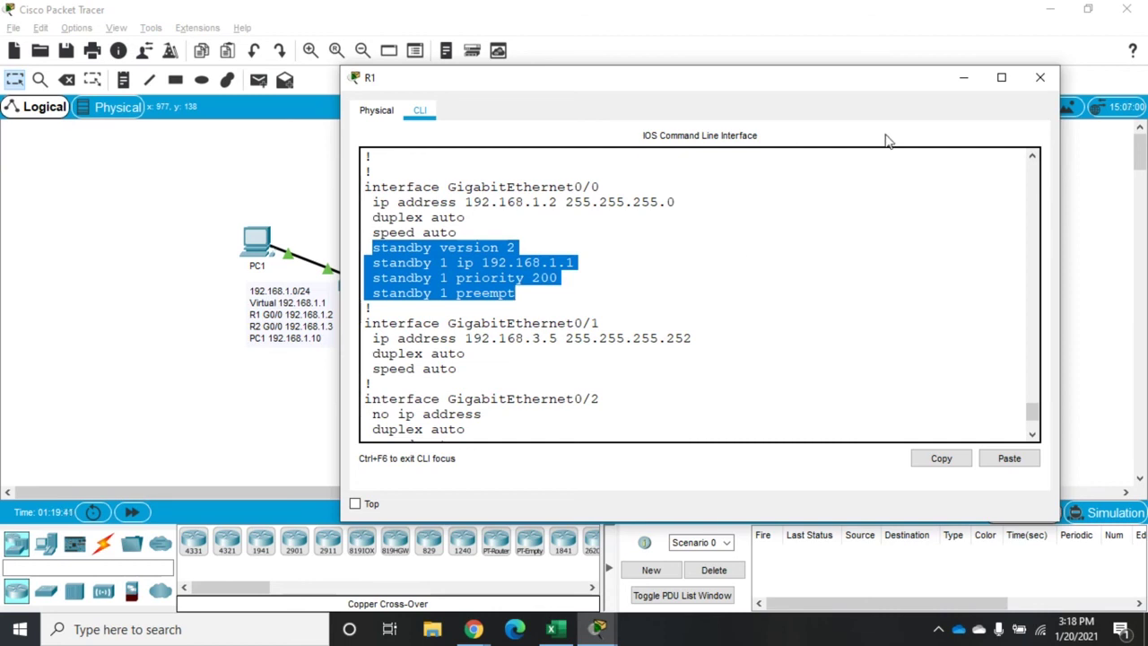
left_click(1038, 79)
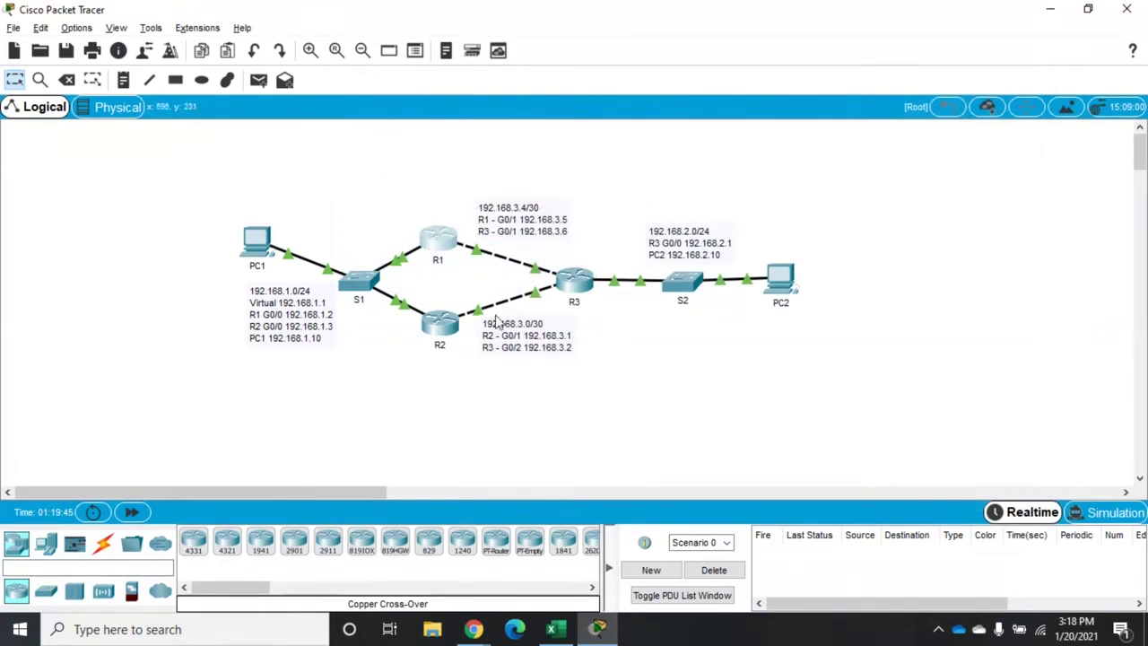
- Run 'sh run' on R2 and highlight G0/0's standby version 2 and standby 1 ip 192.168.1.1
left_click(441, 325)
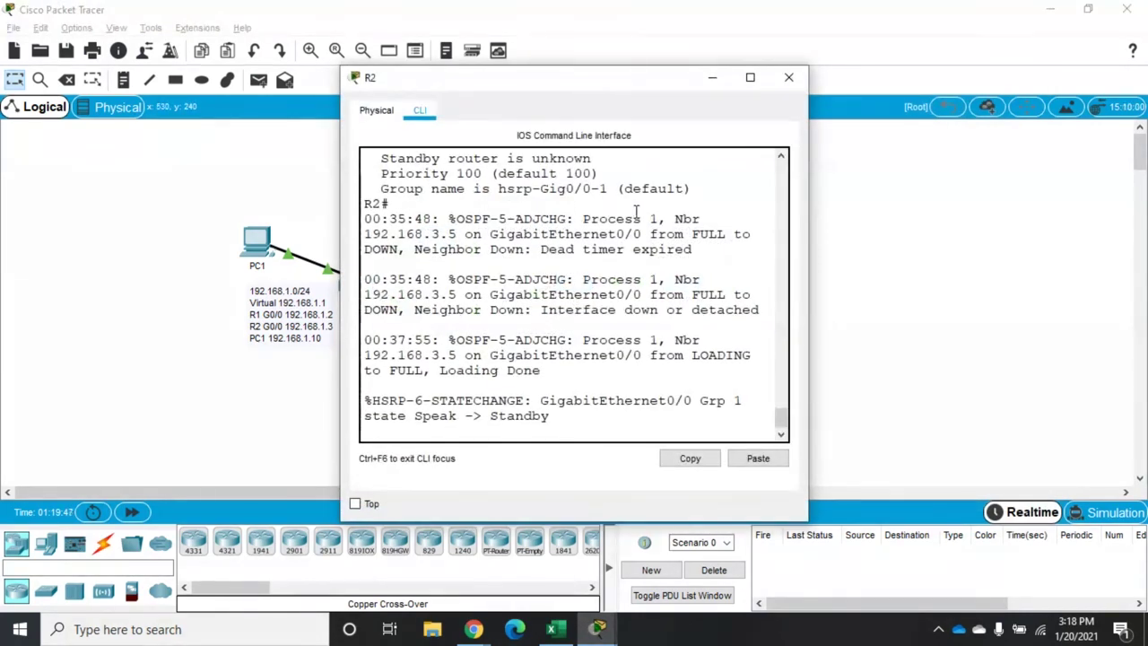
left_click_drag(810, 216, 1058, 202)
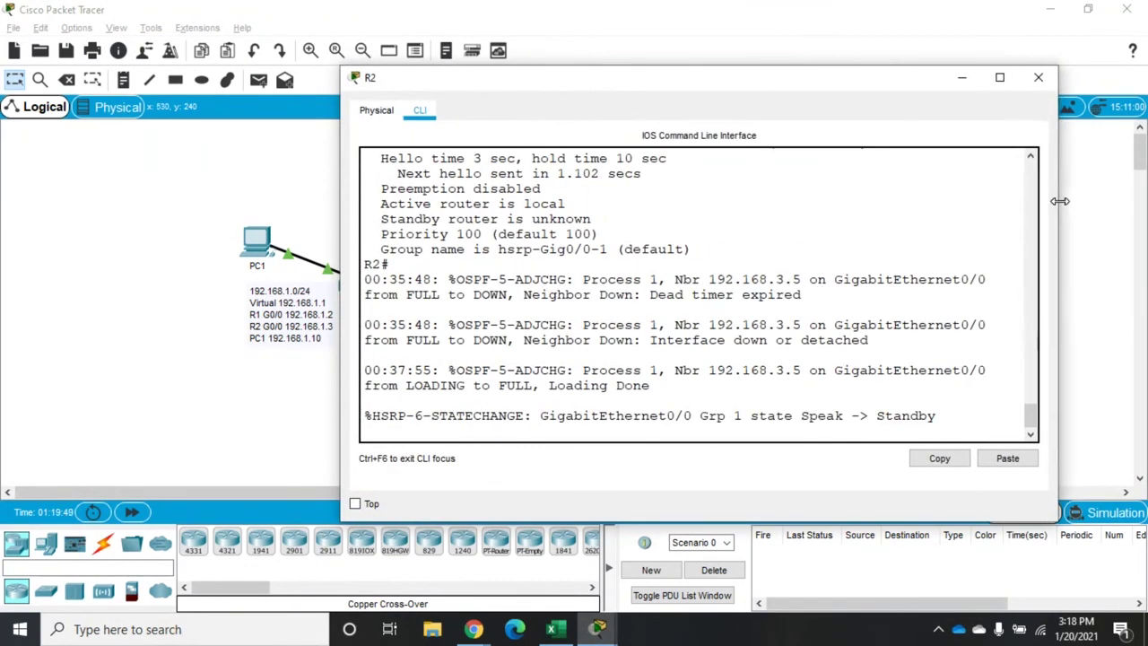
key("Return")
type("sh run")
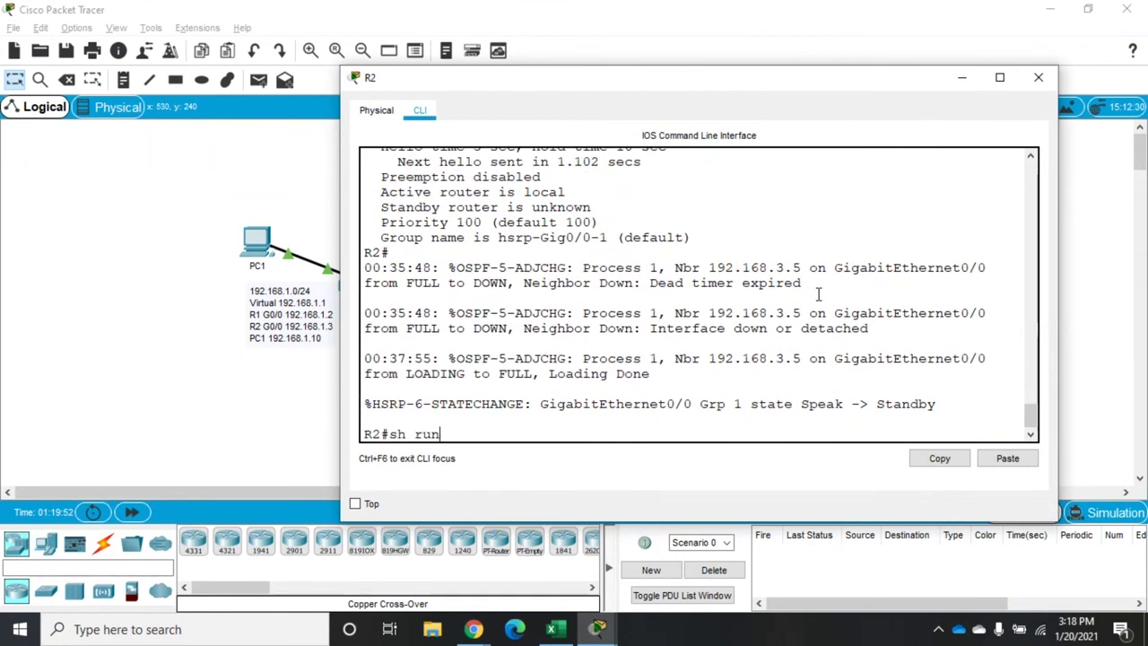
key("Return")
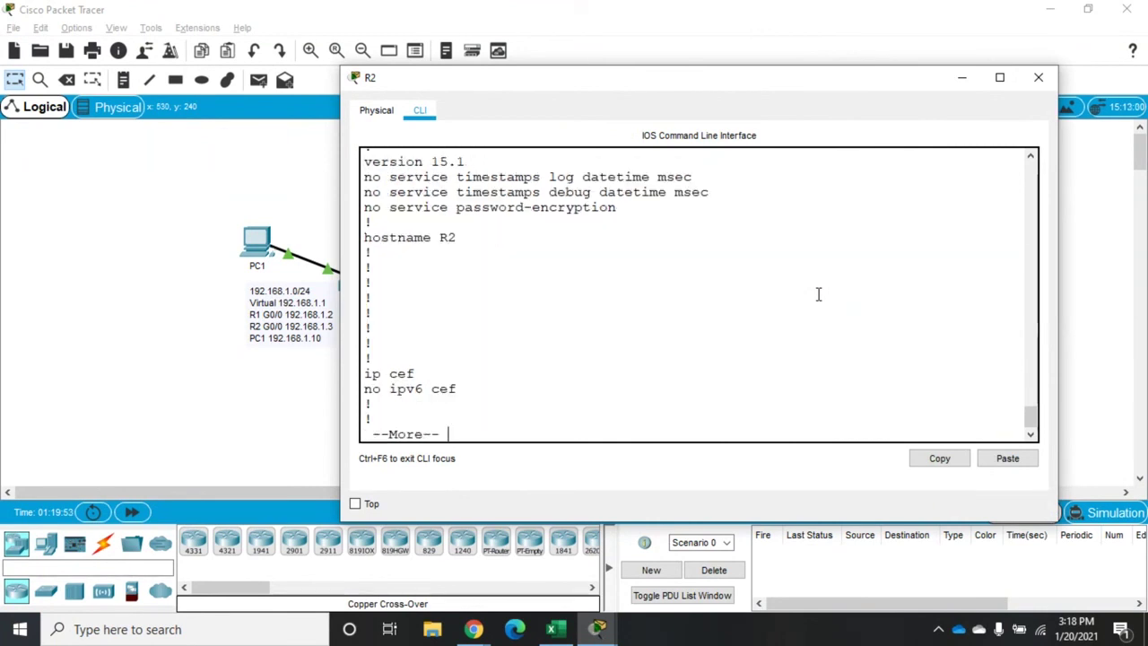
key("Return")
key("Return")
key("Return")
key("Return")
key("Return")
key("Return")
key("Return")
key("Return")
key("Return")
key("Return")
key("Return")
key("Return")
key("Return")
key("Return")
key("Return")
key("Return")
key("Return")
key("Return")
key("Return")
key("Return")
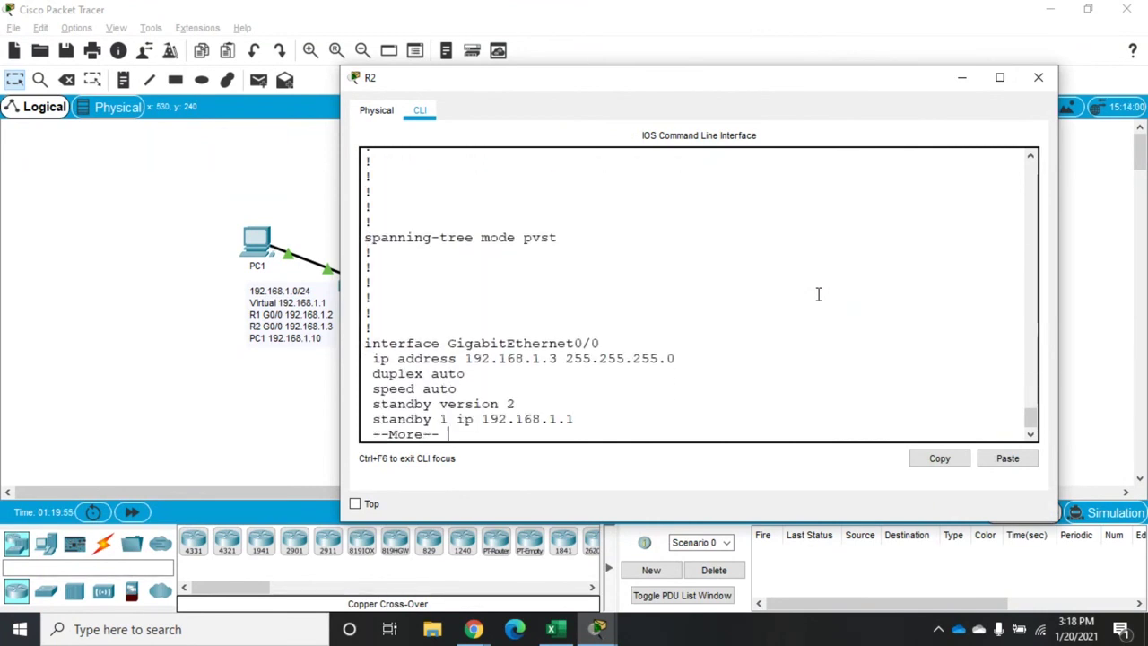
key("Return")
key("Return")
key("Return")
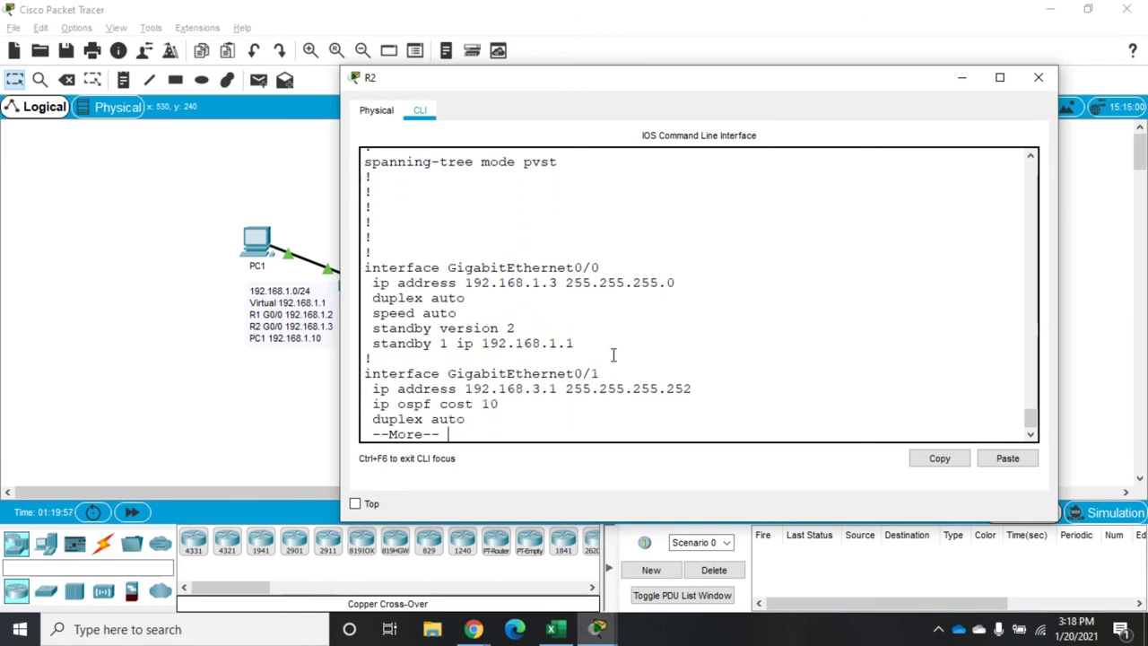
left_click_drag(603, 348, 374, 329)
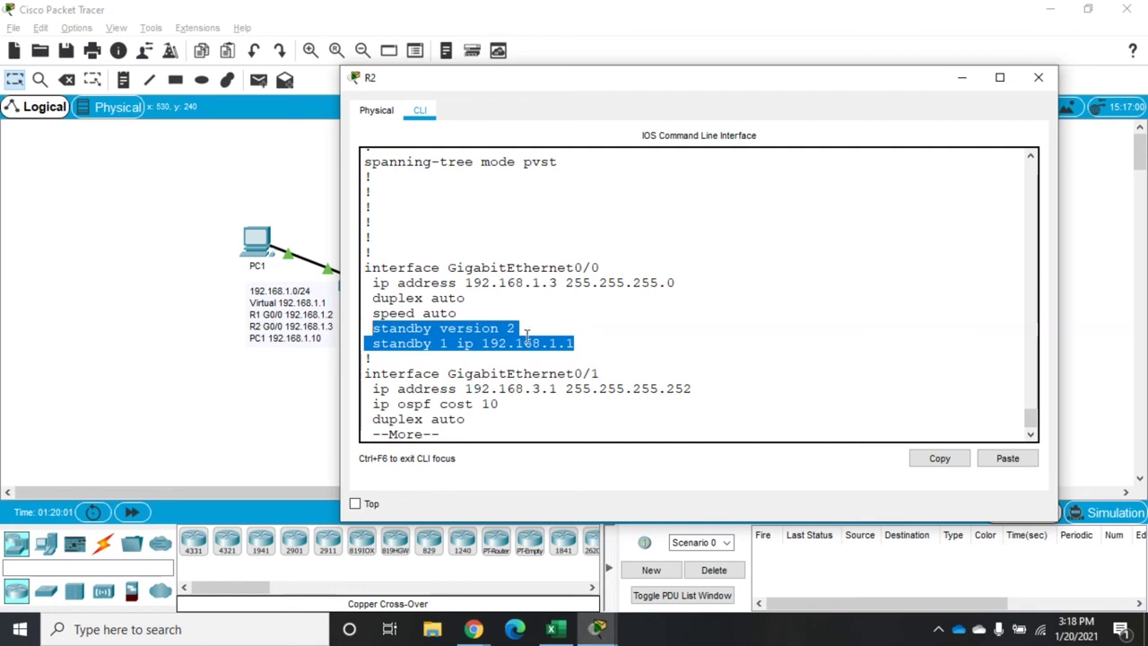